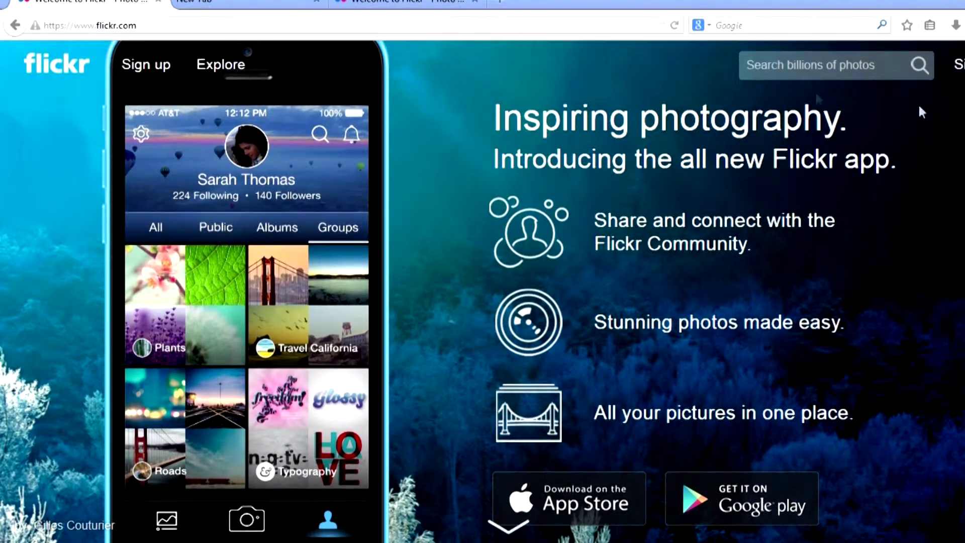
Step: Go to the Yahoo sign-in page from Flickr's Sign in link
{"action": "left_click", "coordinate": [959, 64]}
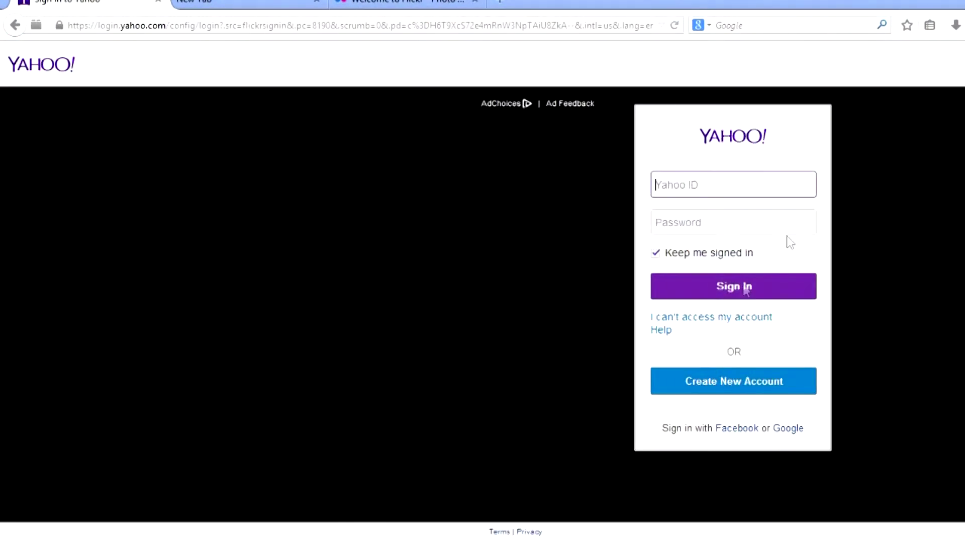
Step: Start a new Yahoo account and enter the user's first and last name
{"action": "left_click", "coordinate": [729, 395]}
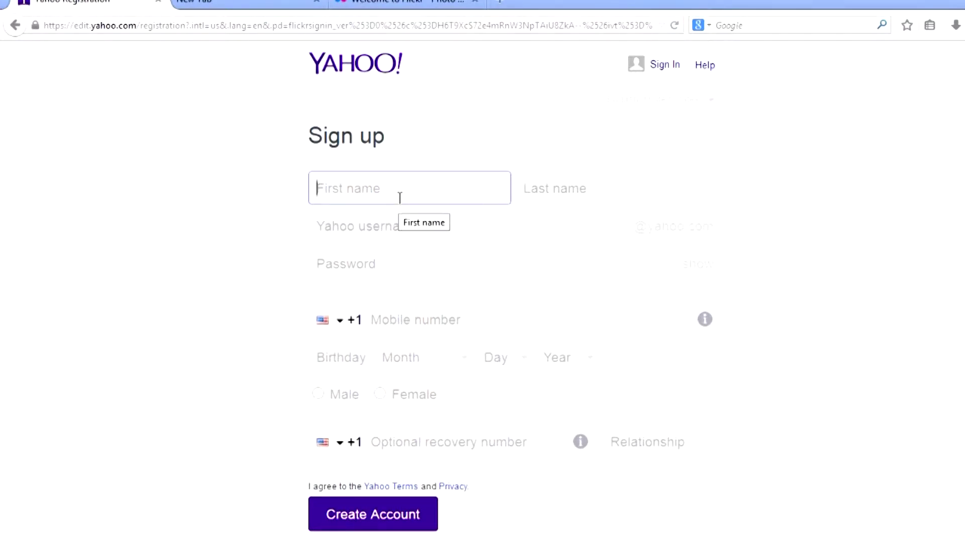
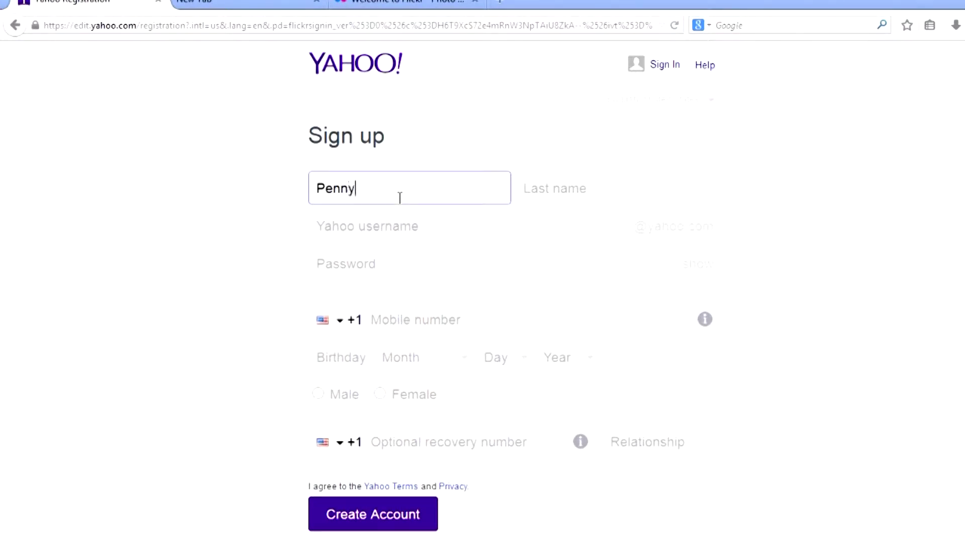
{"action": "key", "text": "Tab"}
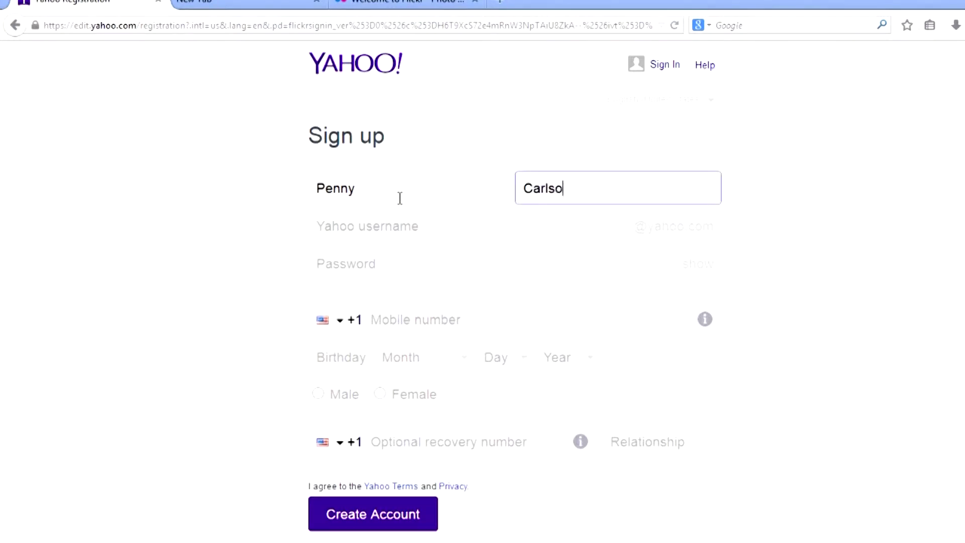
{"action": "key", "text": "Tab"}
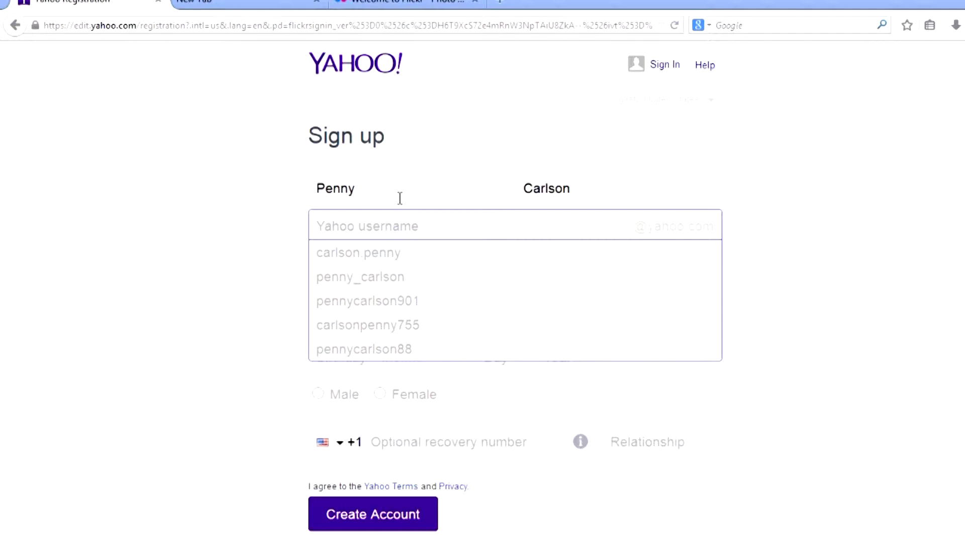
Step: Enter a username and password, submit the sign-up, and continue to Flickr
{"action": "key", "text": "Tab"}
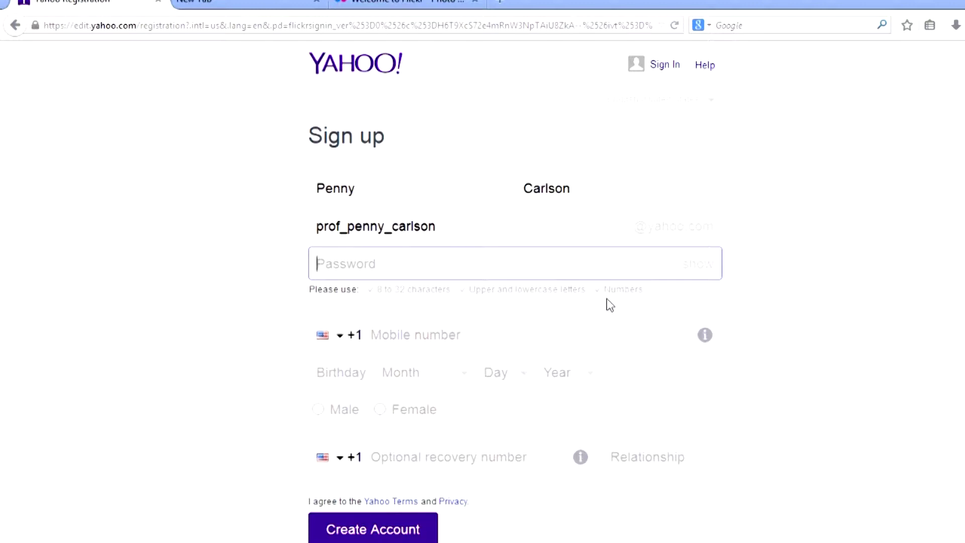
{"action": "type", "text": "********"}
{"action": "key", "text": "Return"}
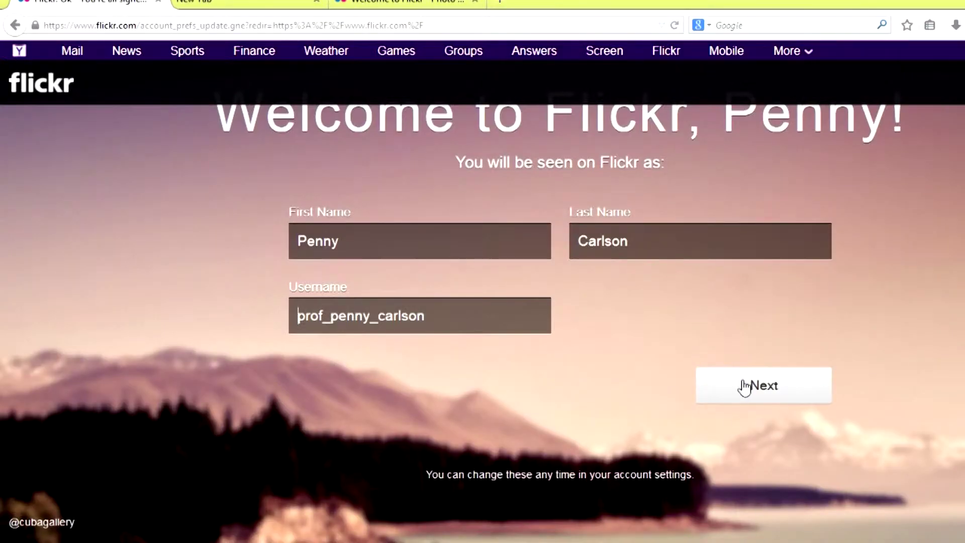
{"action": "left_click", "coordinate": [743, 385]}
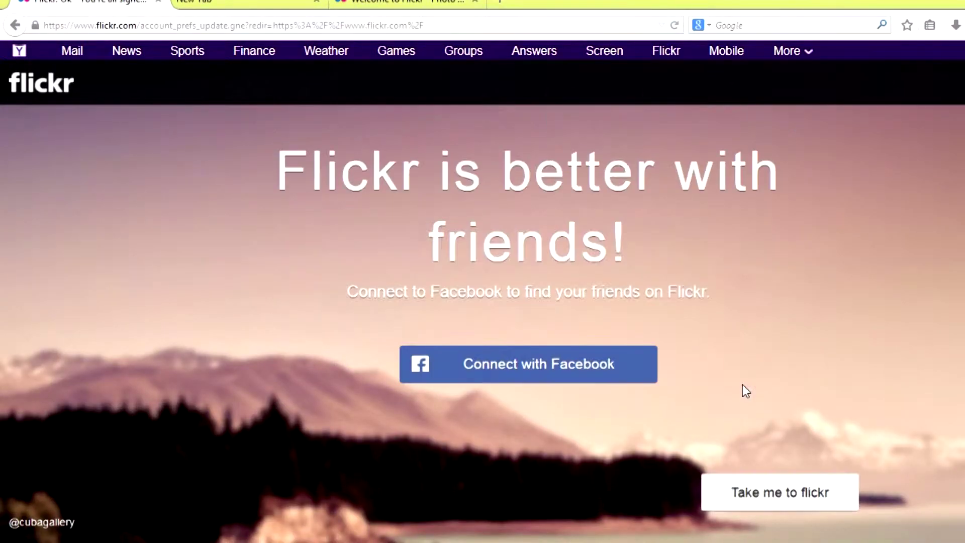
Step: Skip the friend connection with 'Take me to flickr' and scroll through the recommended home feed
{"action": "left_click", "coordinate": [747, 494]}
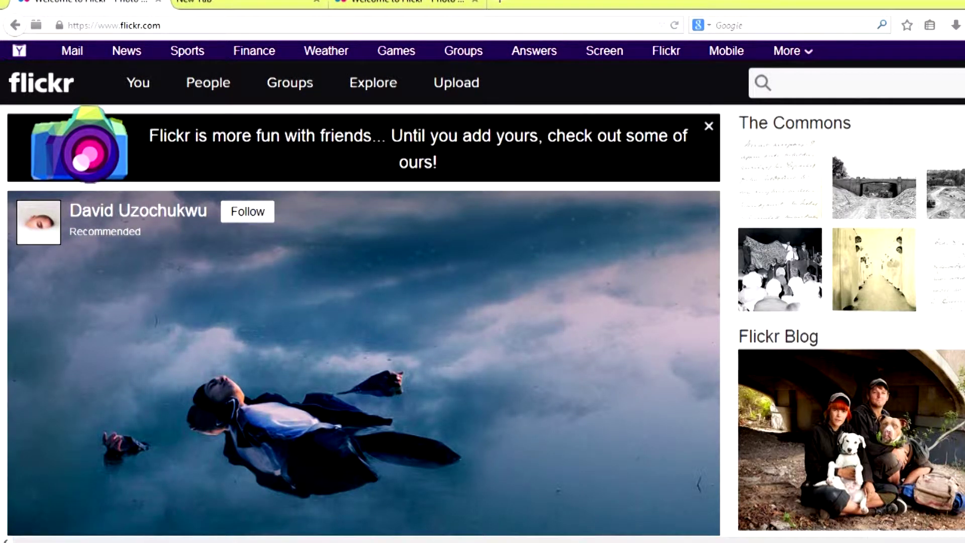
{"action": "scroll", "coordinate": [482, 302], "scroll_direction": "down", "scroll_amount": 5}
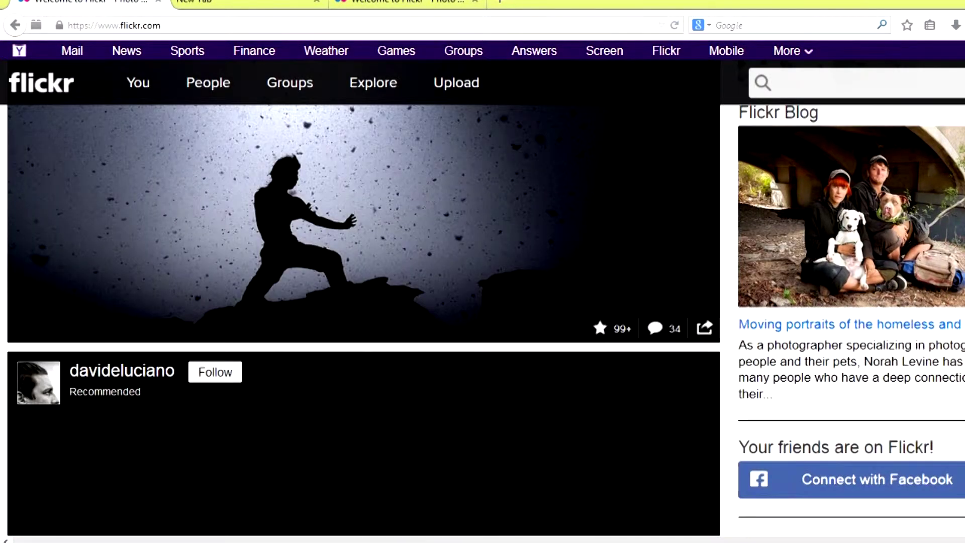
{"action": "scroll", "coordinate": [363, 320], "scroll_direction": "down", "scroll_amount": 8}
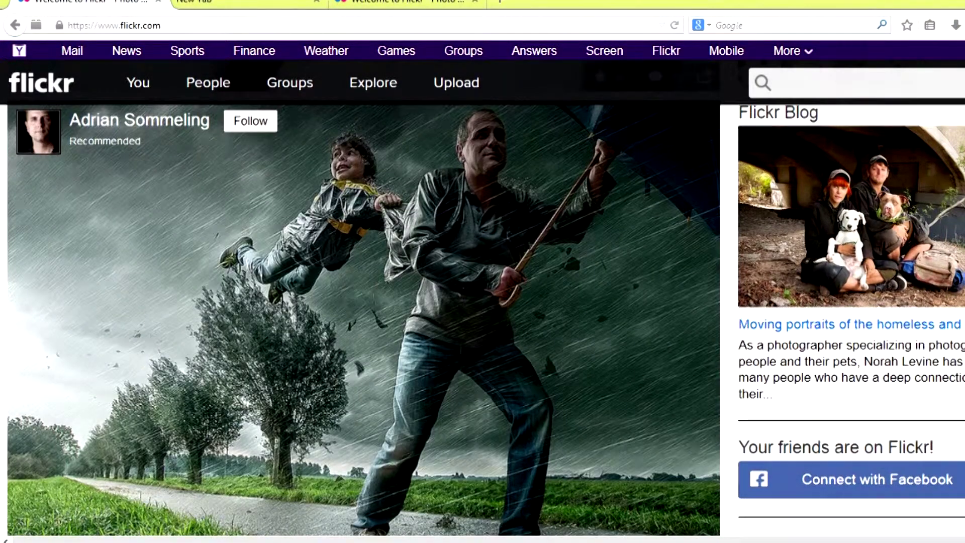
{"action": "scroll", "coordinate": [364, 320], "scroll_direction": "down", "scroll_amount": 20}
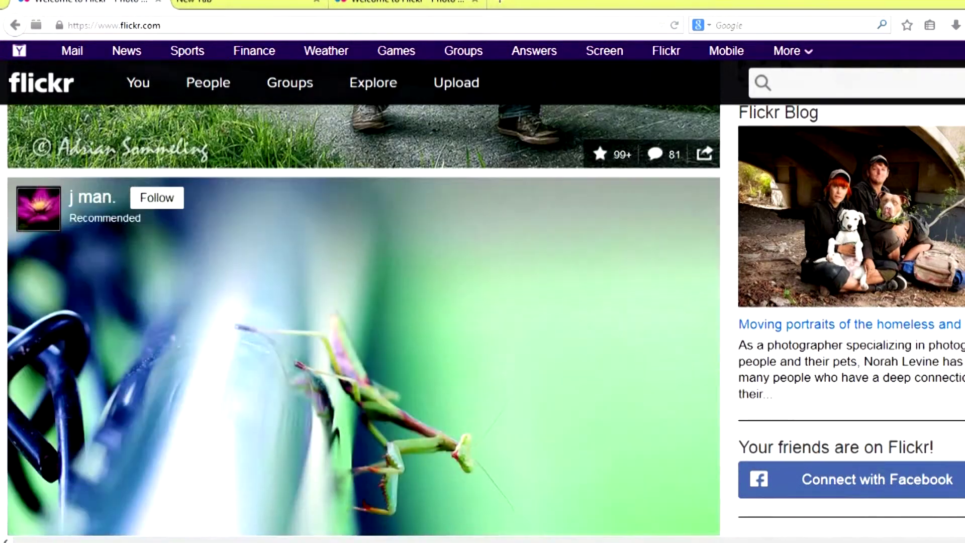
{"action": "scroll", "coordinate": [363, 320], "scroll_direction": "down", "scroll_amount": 15}
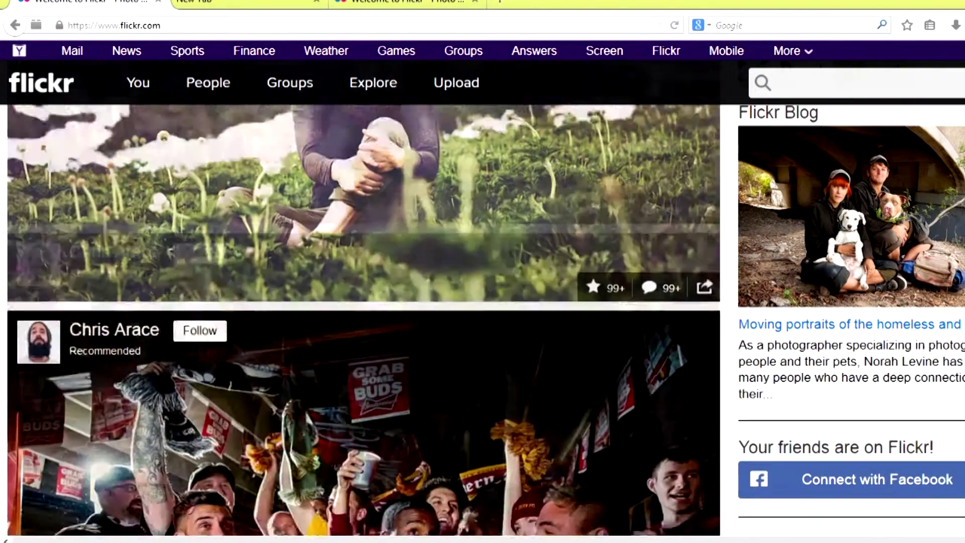
{"action": "scroll", "coordinate": [364, 319], "scroll_direction": "down", "scroll_amount": 8}
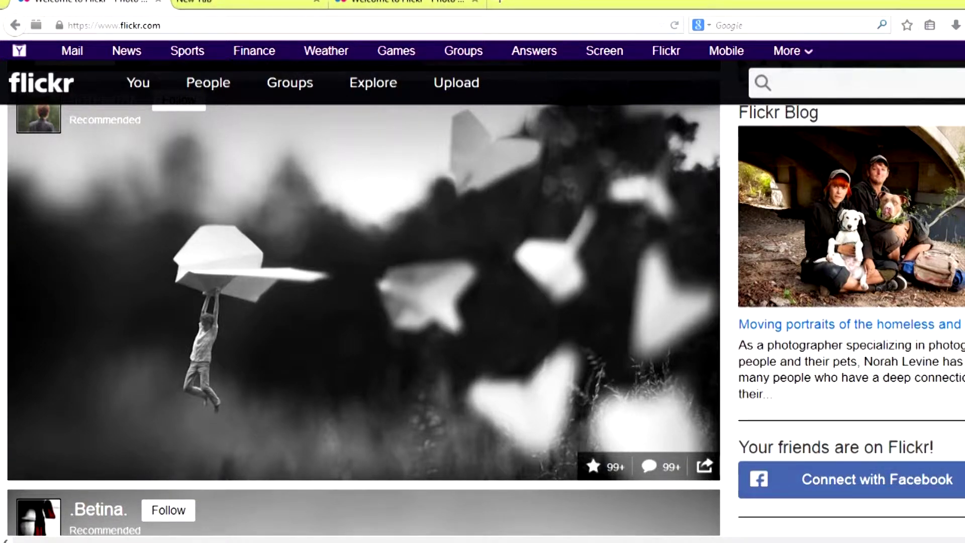
{"action": "scroll", "coordinate": [363, 320], "scroll_direction": "down", "scroll_amount": 12}
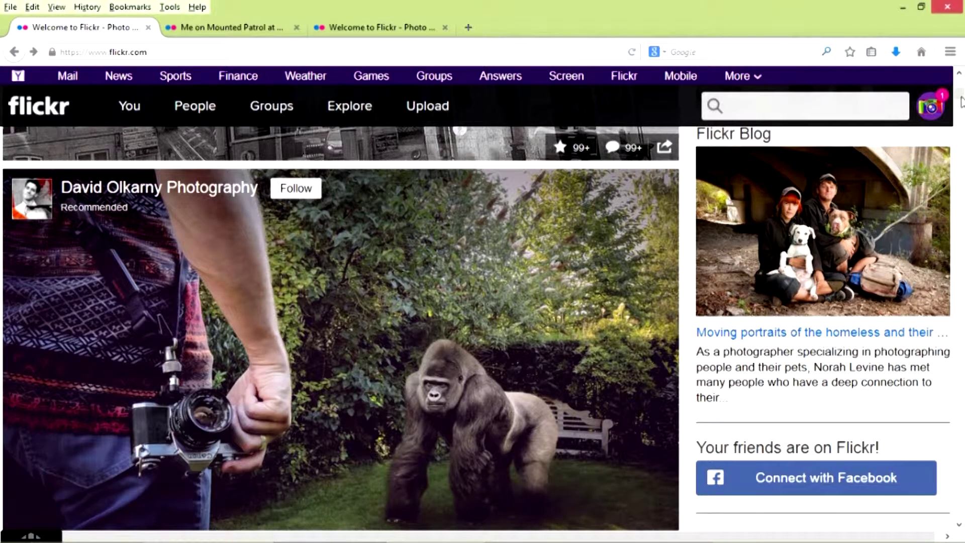
Step: Load all 12 photos from Pictures > For Upload into the Flickr uploader
{"action": "left_click", "coordinate": [434, 107]}
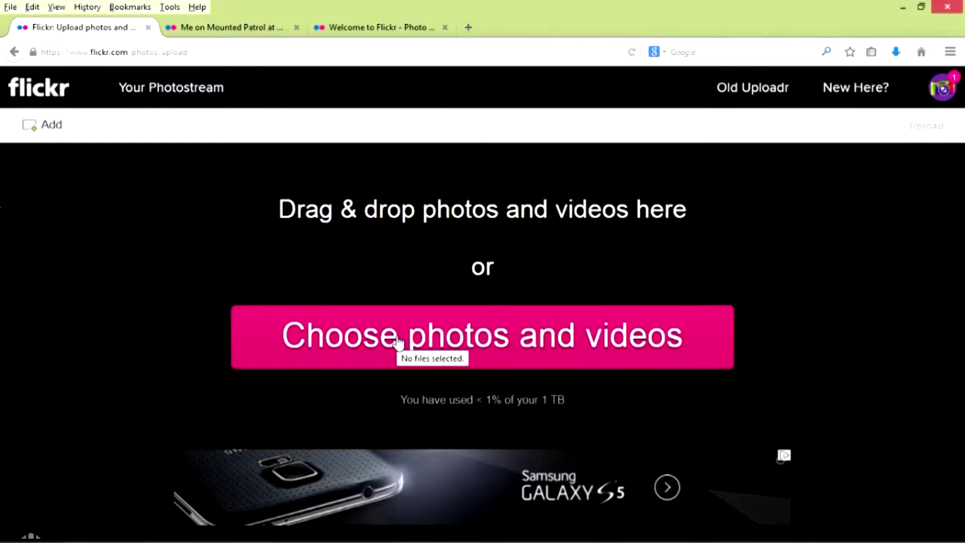
{"action": "left_click", "coordinate": [397, 341]}
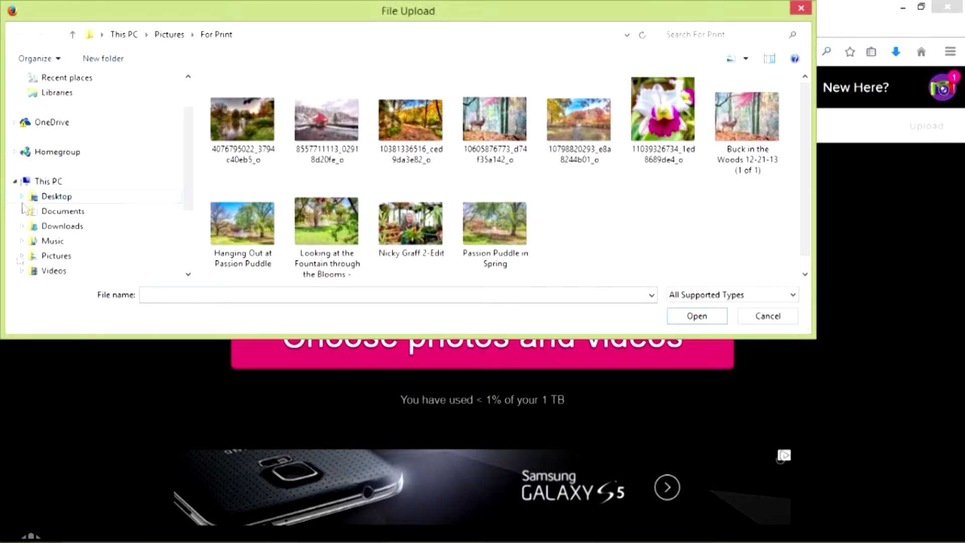
{"action": "left_click", "coordinate": [21, 257]}
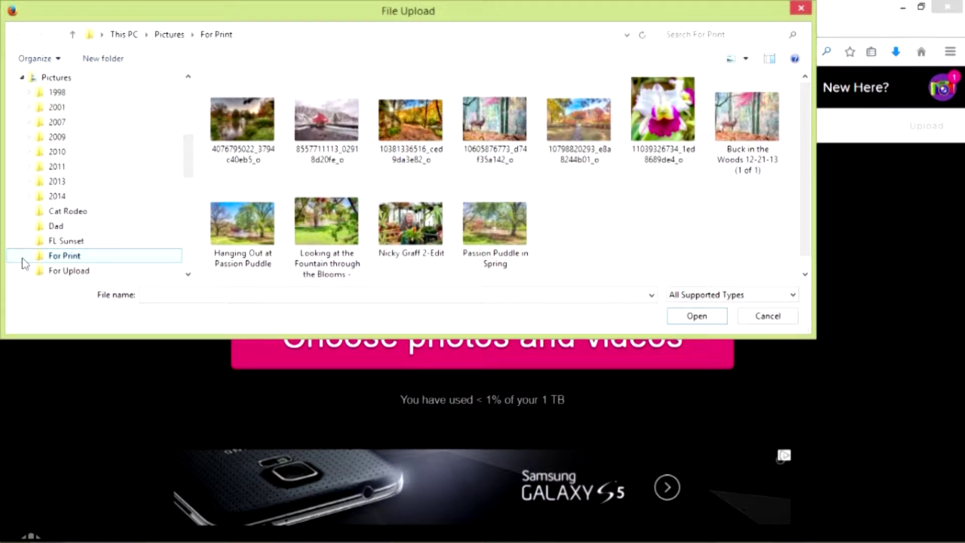
{"action": "left_click", "coordinate": [40, 272]}
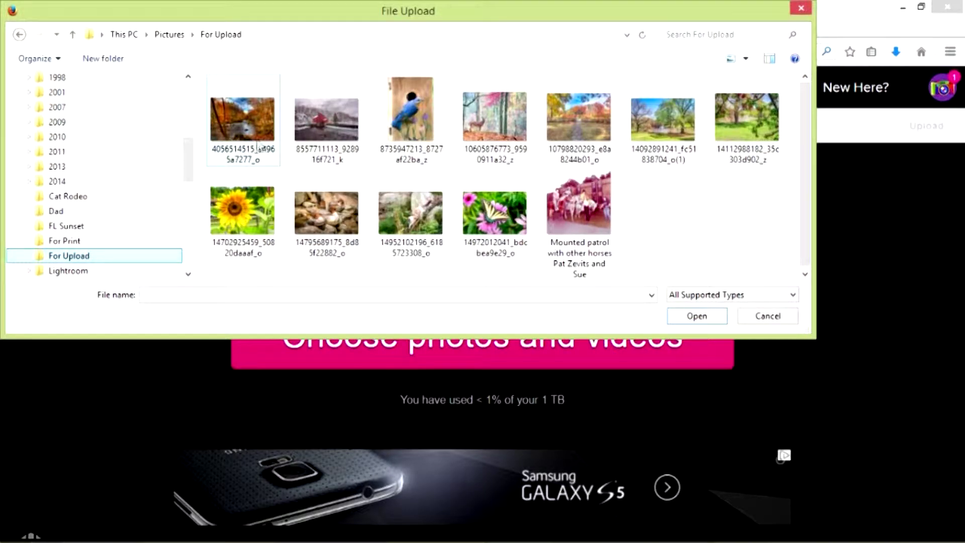
{"action": "left_click", "coordinate": [225, 126]}
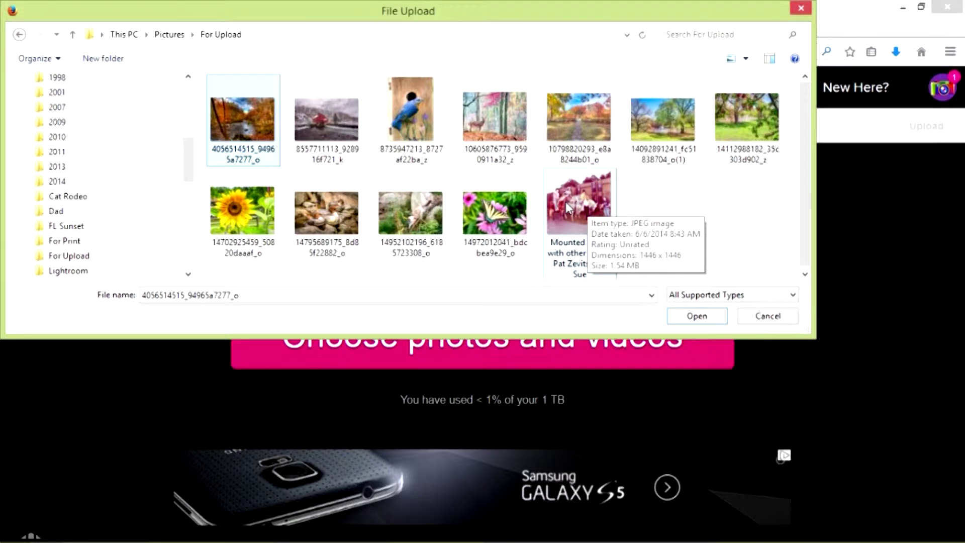
{"action": "left_click", "coordinate": [568, 207], "text": "shift"}
{"action": "left_click", "coordinate": [685, 317]}
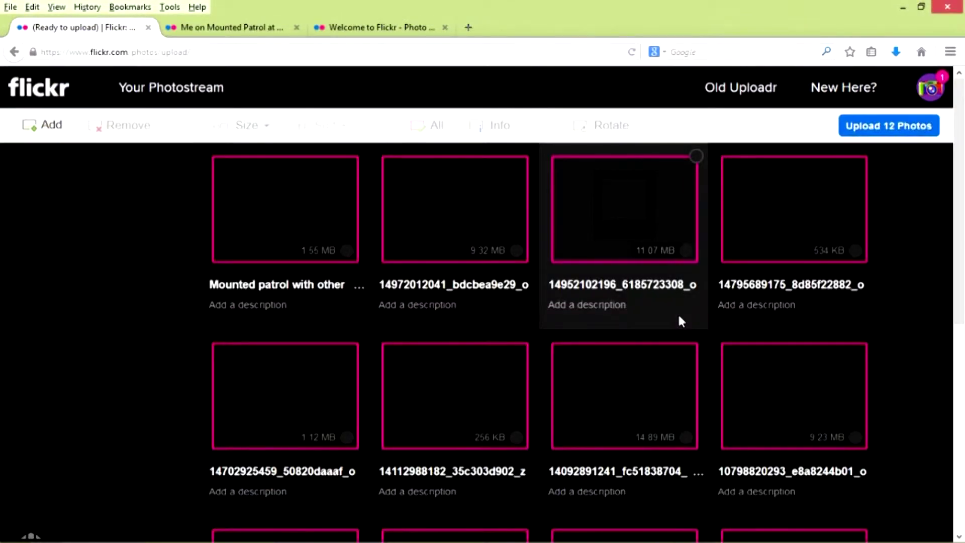
Step: Title the butterfly photo 'Swallow -Tailed Butterfly' with description 'Shot in my backyard'
{"action": "scroll", "coordinate": [487, 270], "scroll_direction": "down", "scroll_amount": 1}
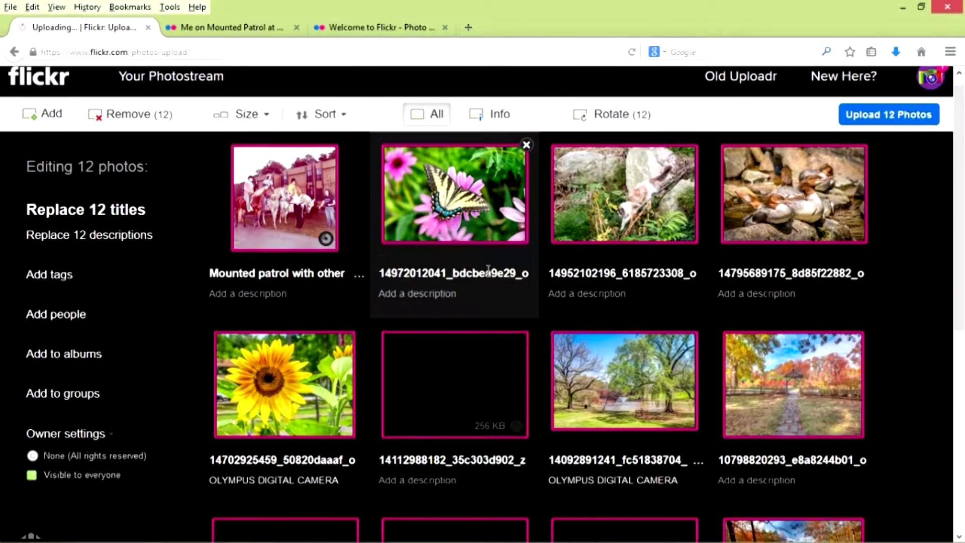
{"action": "left_click", "coordinate": [485, 272]}
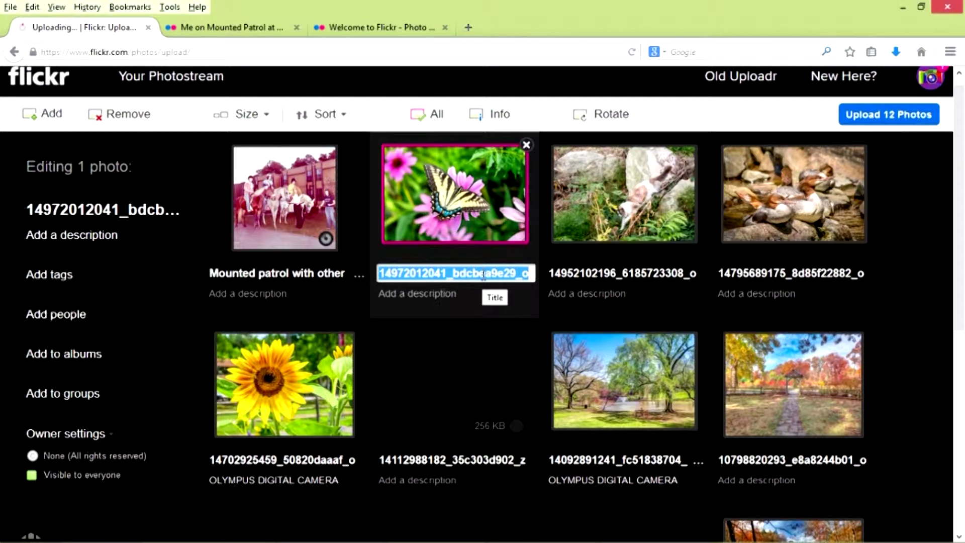
{"action": "type", "text": "Swallow "}
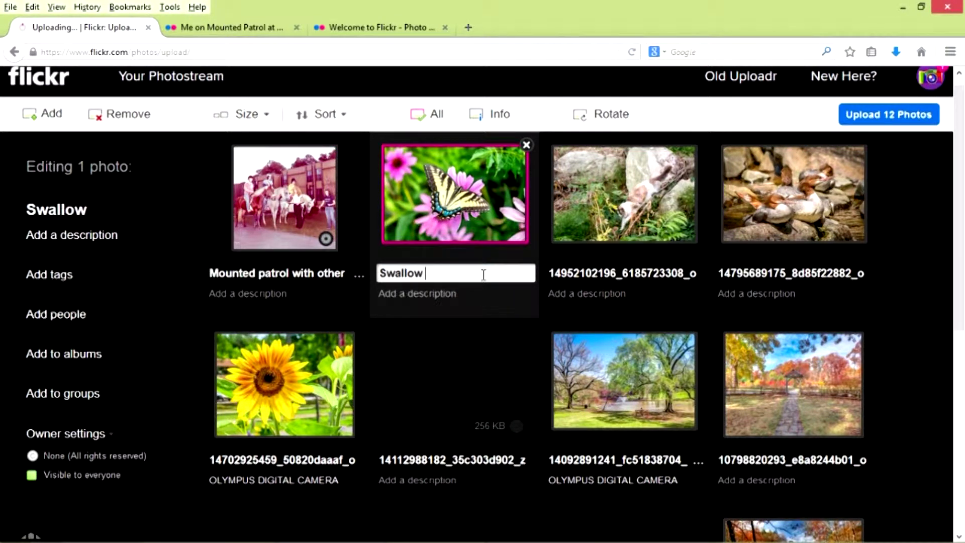
{"action": "type", "text": "-Tailed Butterfly"}
{"action": "left_click", "coordinate": [424, 298]}
{"action": "type", "text": "Shot in my backyard"}
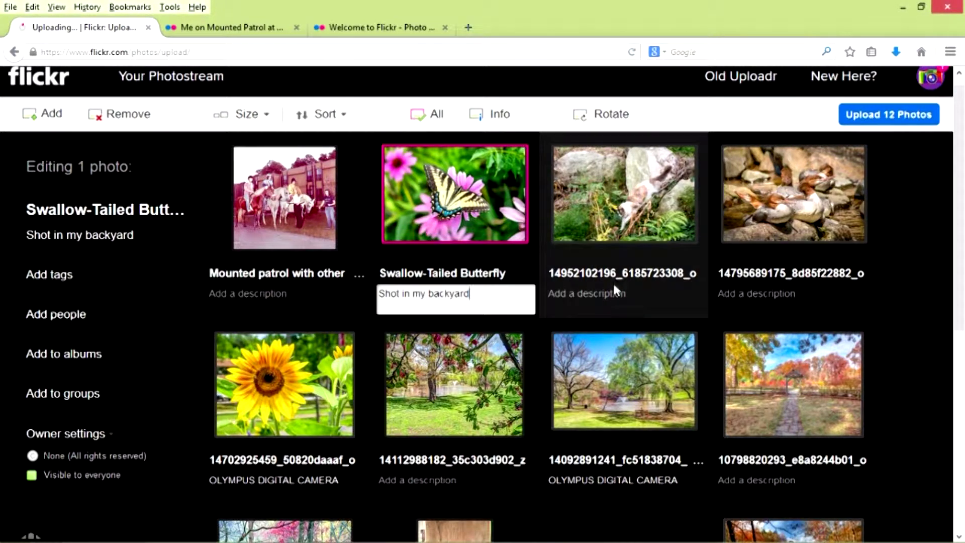
{"action": "key", "text": "Return"}
Step: Start uploading all 12 photos with the Upload 12 Photos button
{"action": "left_click_drag", "start_coordinate": [960, 273], "coordinate": [962, 309]}
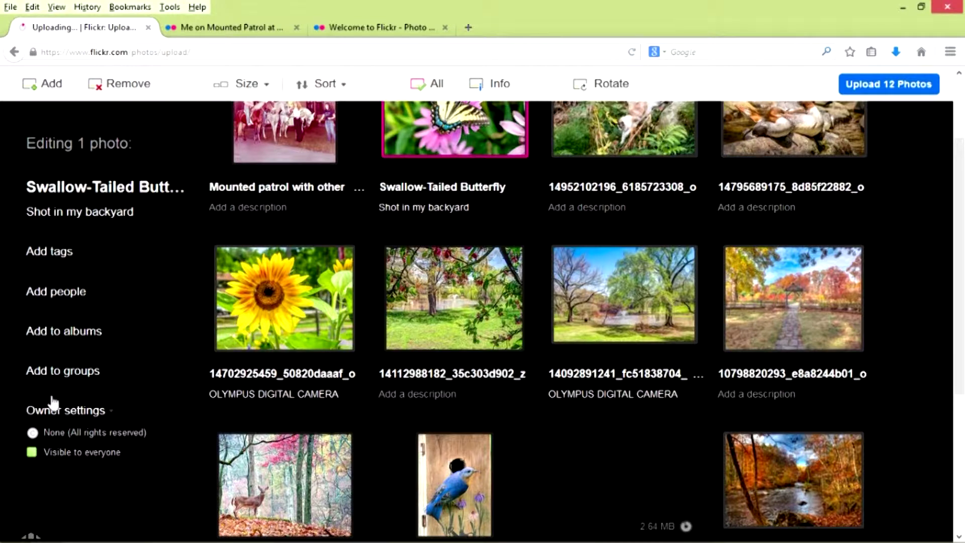
{"action": "scroll", "coordinate": [854, 151], "scroll_direction": "up", "scroll_amount": 1}
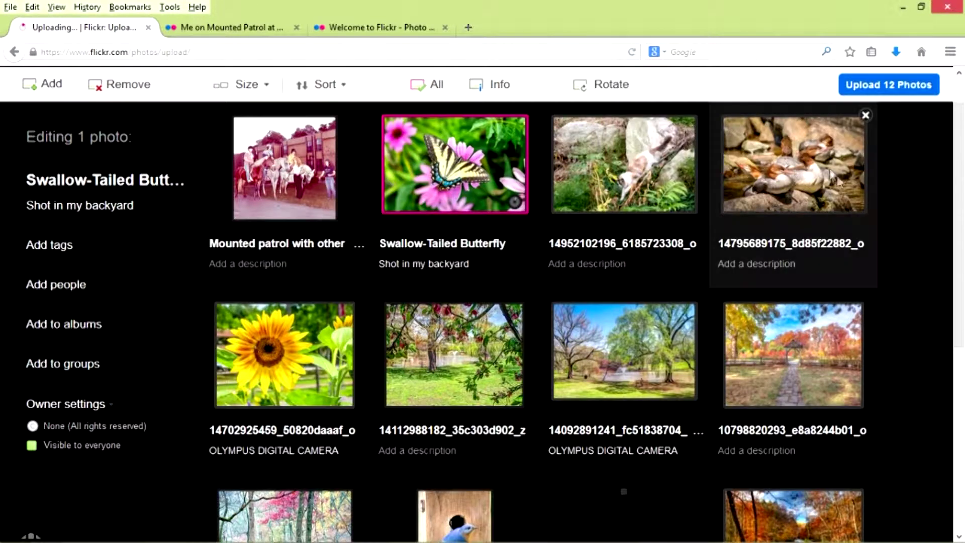
{"action": "left_click", "coordinate": [865, 88]}
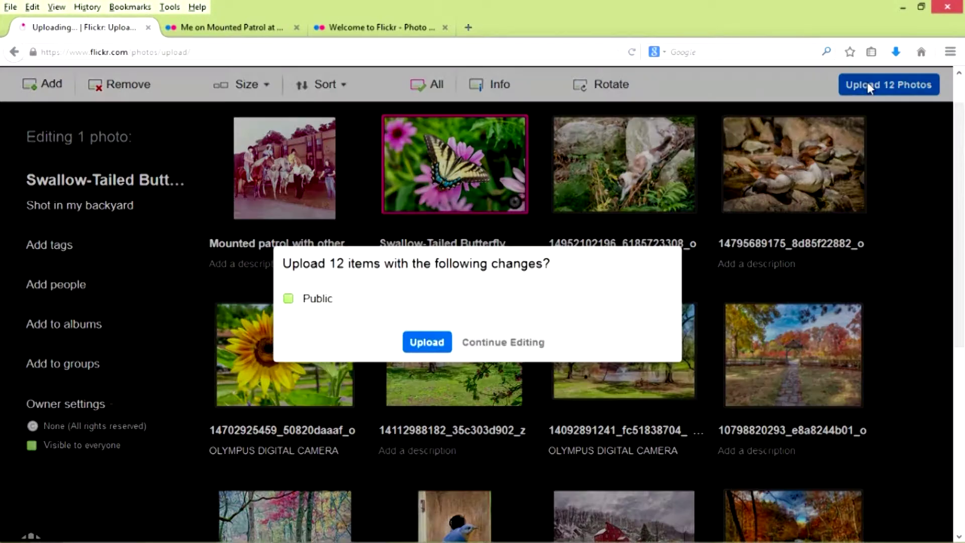
Step: Confirm the public upload and open the mounted patrol horse photo from the photostream
{"action": "left_click", "coordinate": [427, 342]}
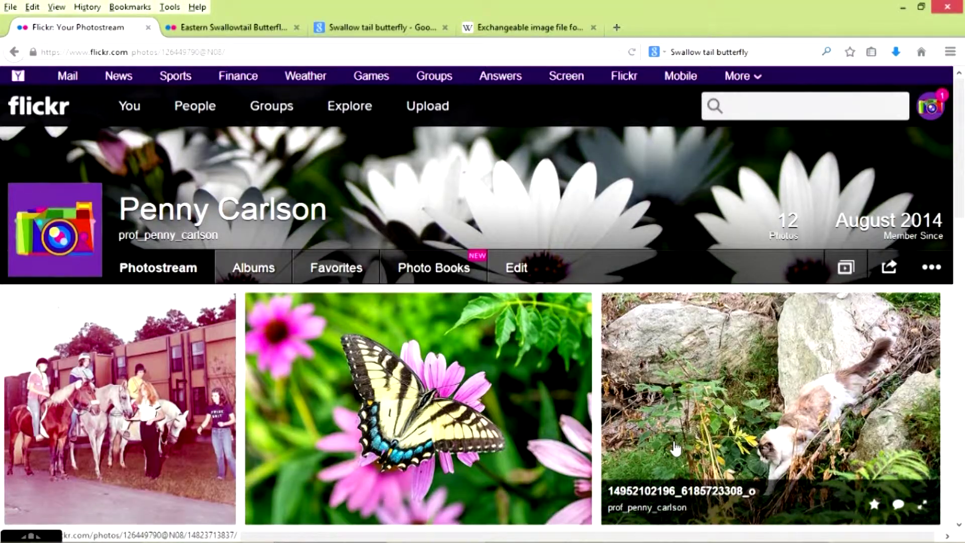
{"action": "left_click_drag", "start_coordinate": [958, 195], "coordinate": [953, 227]}
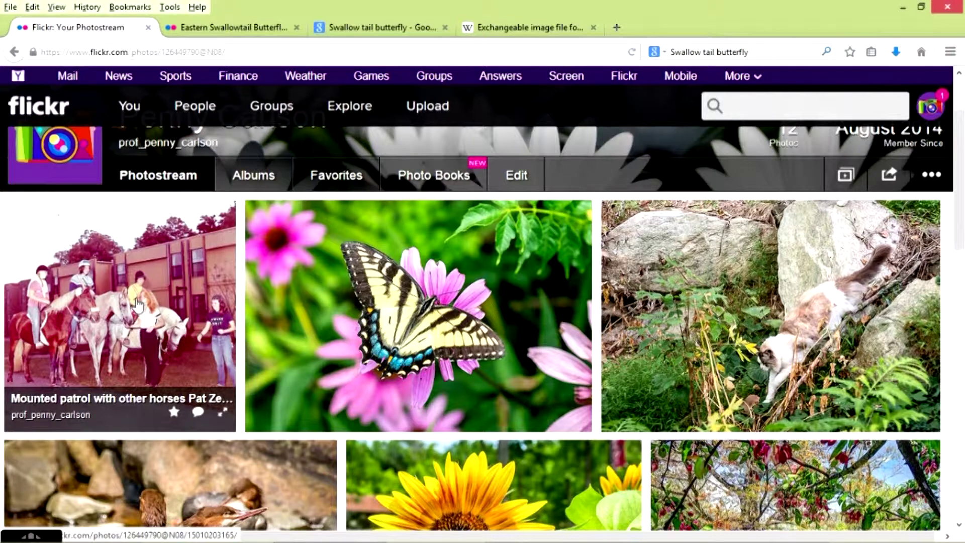
{"action": "left_click", "coordinate": [137, 304]}
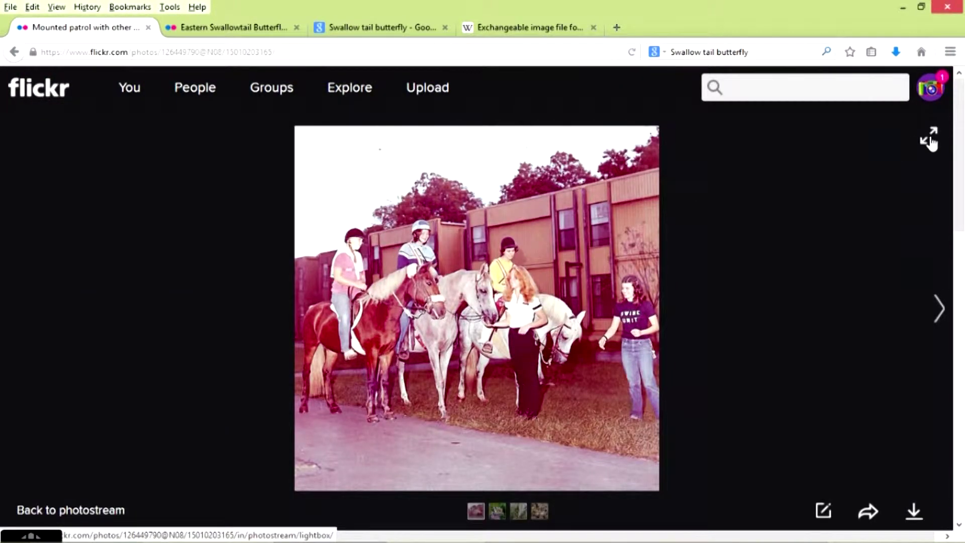
Step: View the horse photo full-screen and step through every upload to the autumn river photo
{"action": "left_click", "coordinate": [930, 139]}
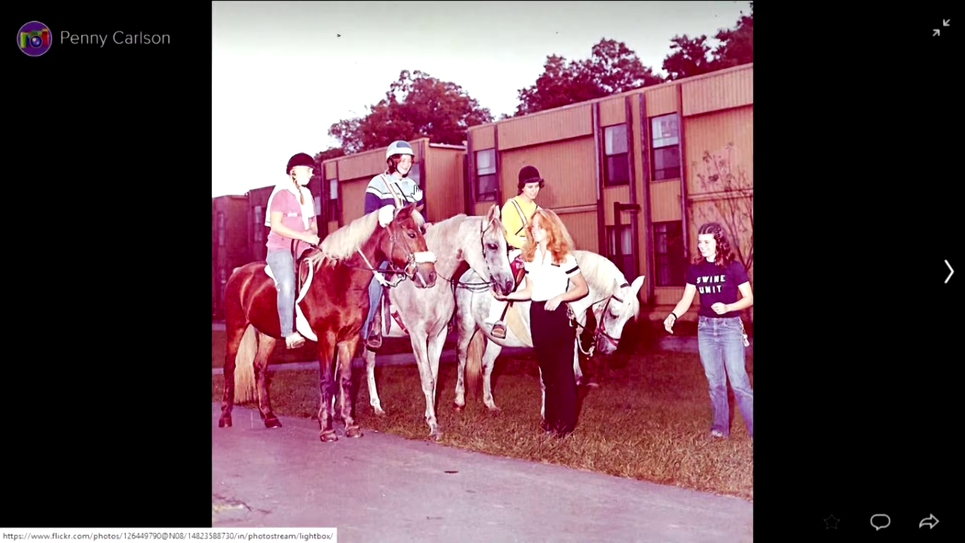
{"action": "left_click", "coordinate": [948, 271]}
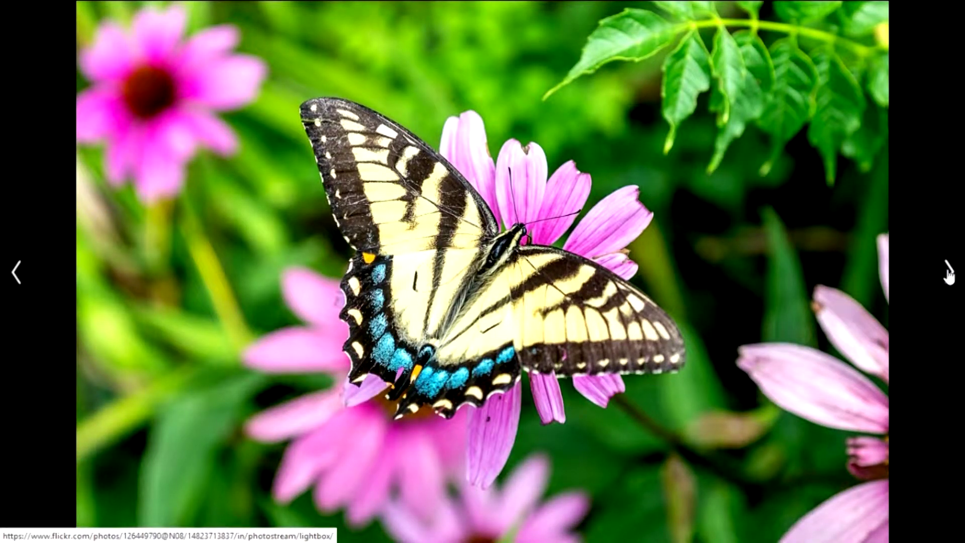
{"action": "left_click", "coordinate": [952, 286]}
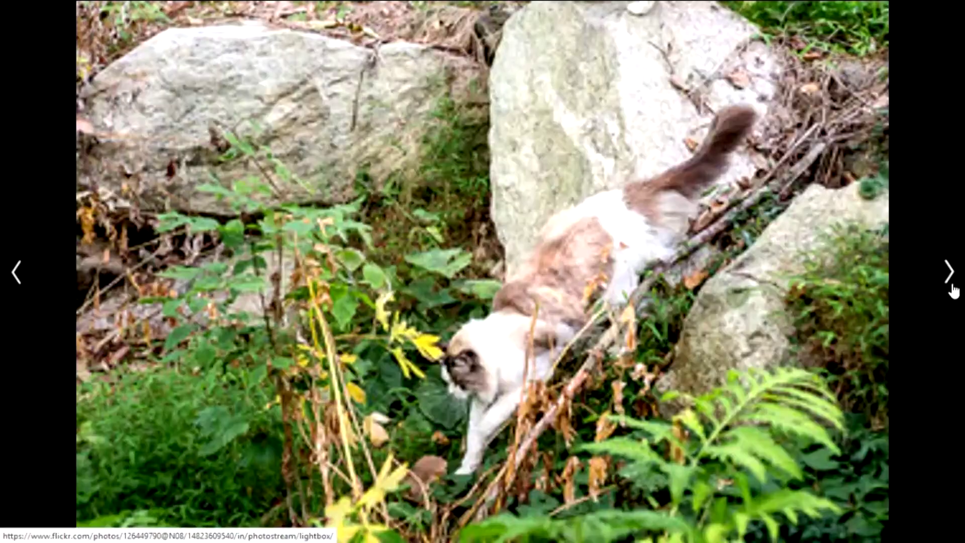
{"action": "left_click", "coordinate": [953, 291]}
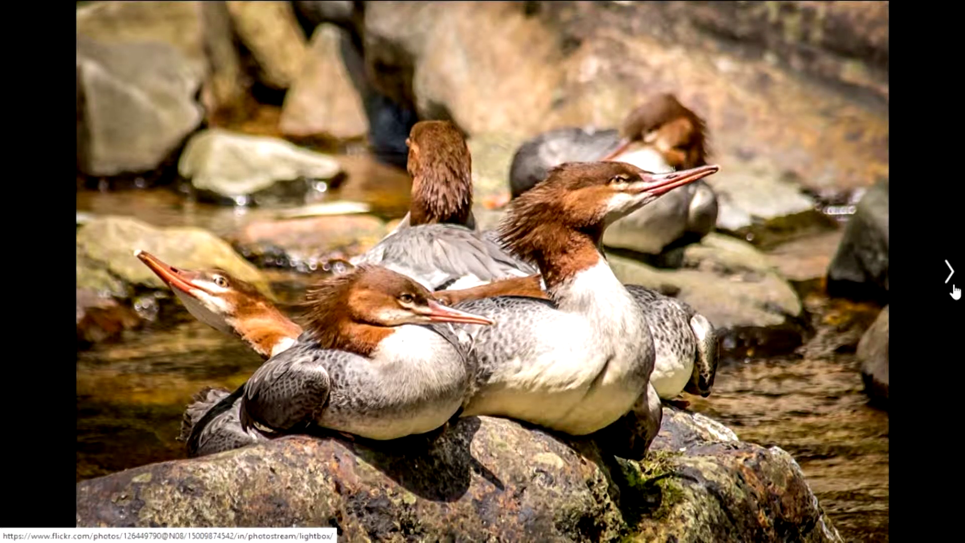
{"action": "left_click", "coordinate": [955, 291]}
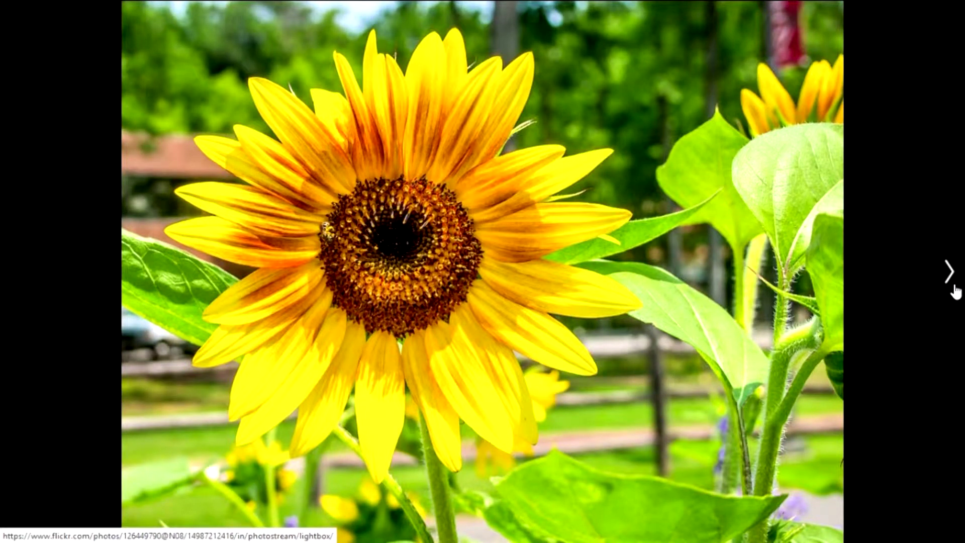
{"action": "left_click", "coordinate": [955, 292]}
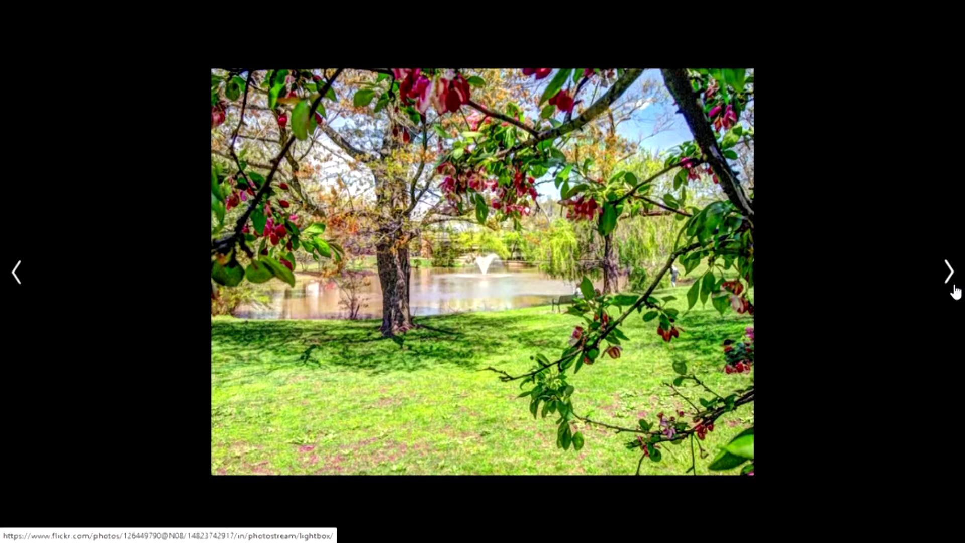
{"action": "left_click", "coordinate": [954, 291]}
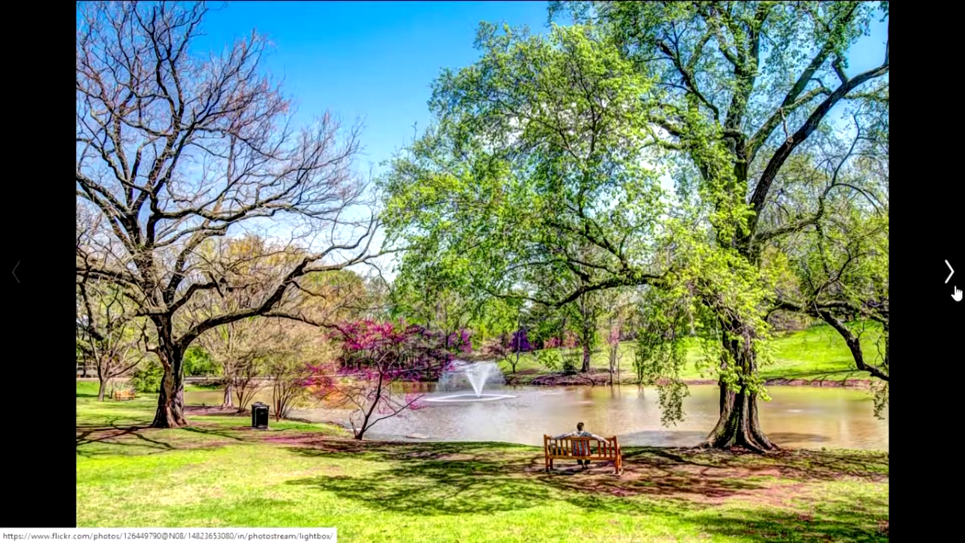
{"action": "left_click", "coordinate": [955, 292]}
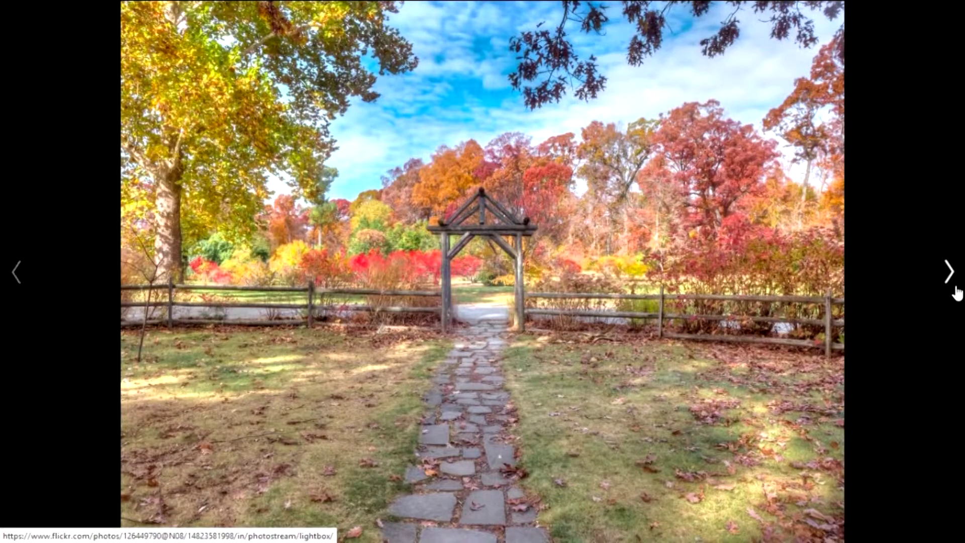
{"action": "left_click", "coordinate": [957, 292]}
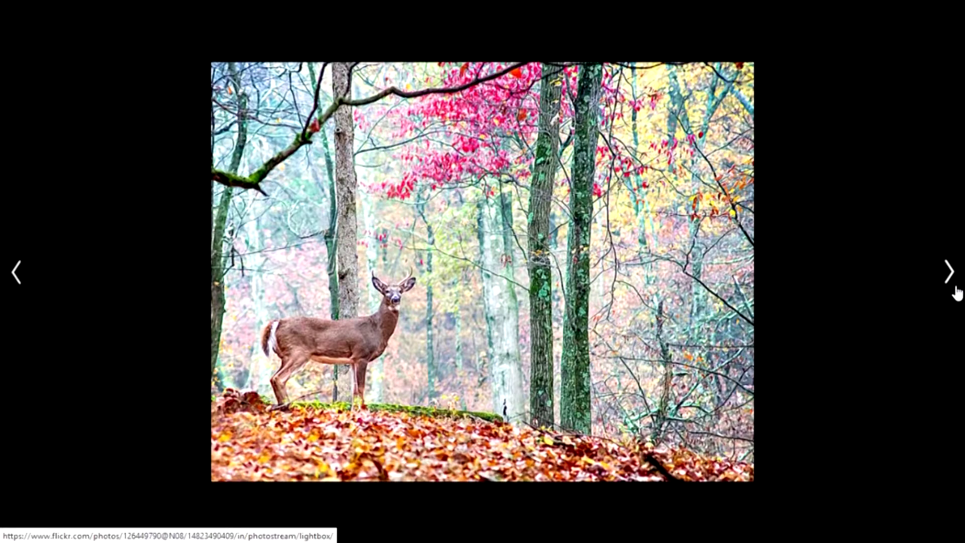
{"action": "left_click", "coordinate": [956, 292]}
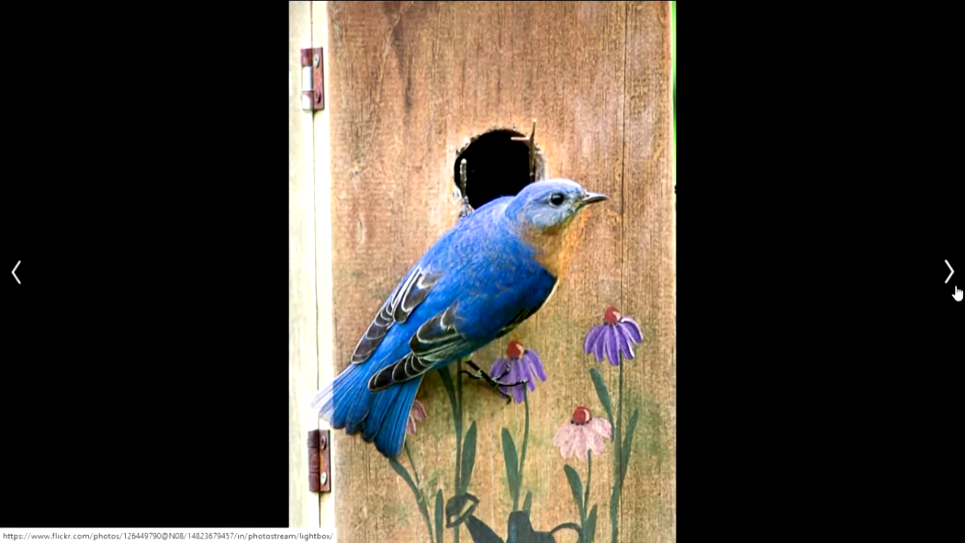
{"action": "left_click", "coordinate": [957, 292]}
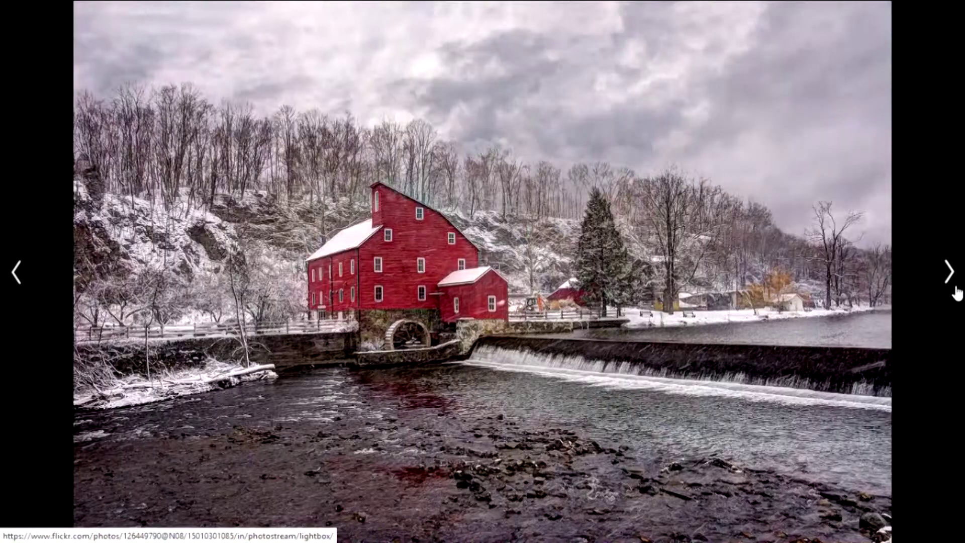
{"action": "left_click", "coordinate": [957, 292]}
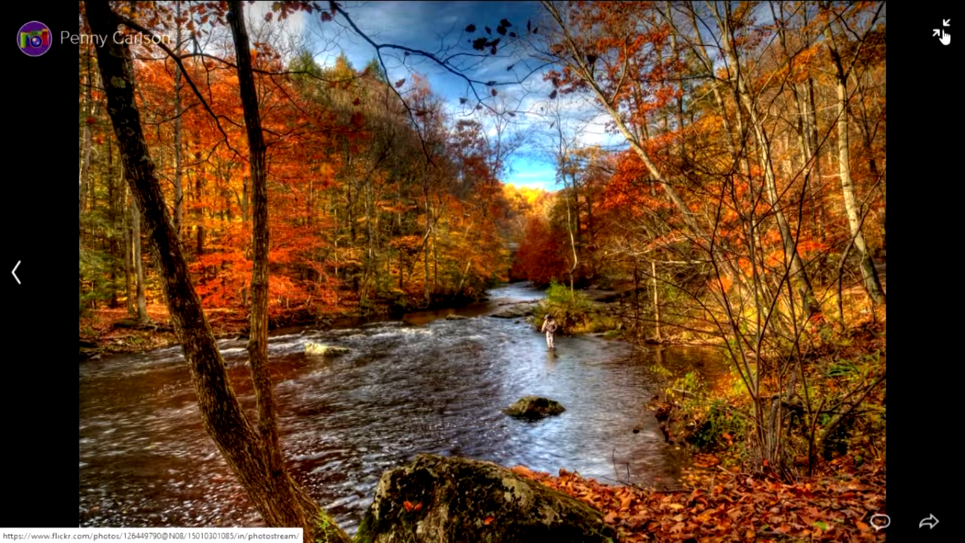
Step: Retitle the autumn river photo 'Fisherman at the Ken Lockwood Gorge', then go to your photostream
{"action": "left_click", "coordinate": [943, 35]}
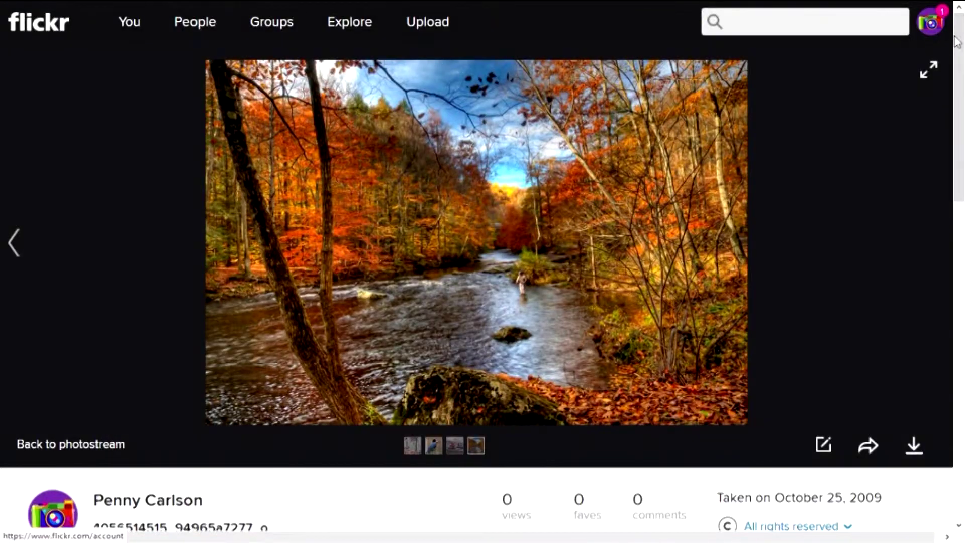
{"action": "scroll", "coordinate": [244, 420], "scroll_direction": "down", "scroll_amount": 2}
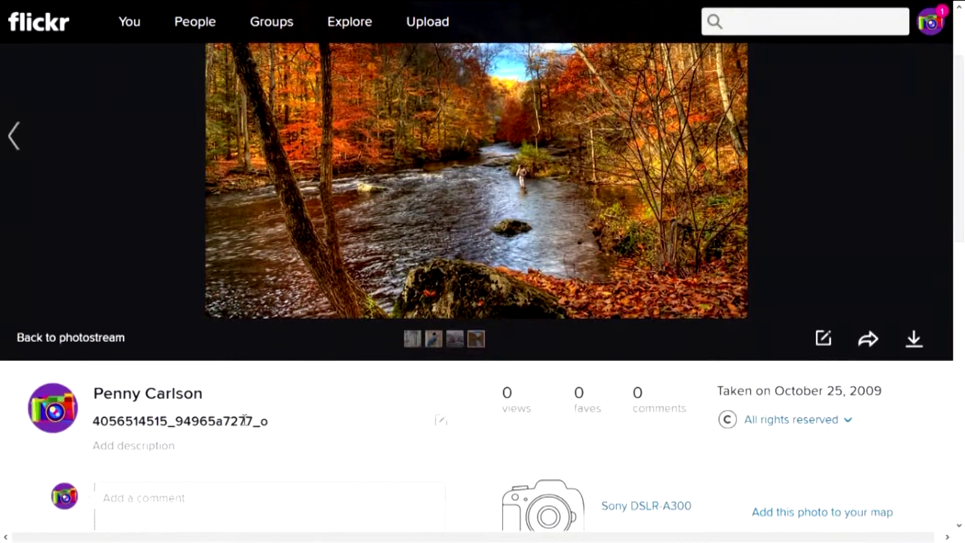
{"action": "left_click", "coordinate": [241, 426]}
{"action": "left_click", "coordinate": [287, 422]}
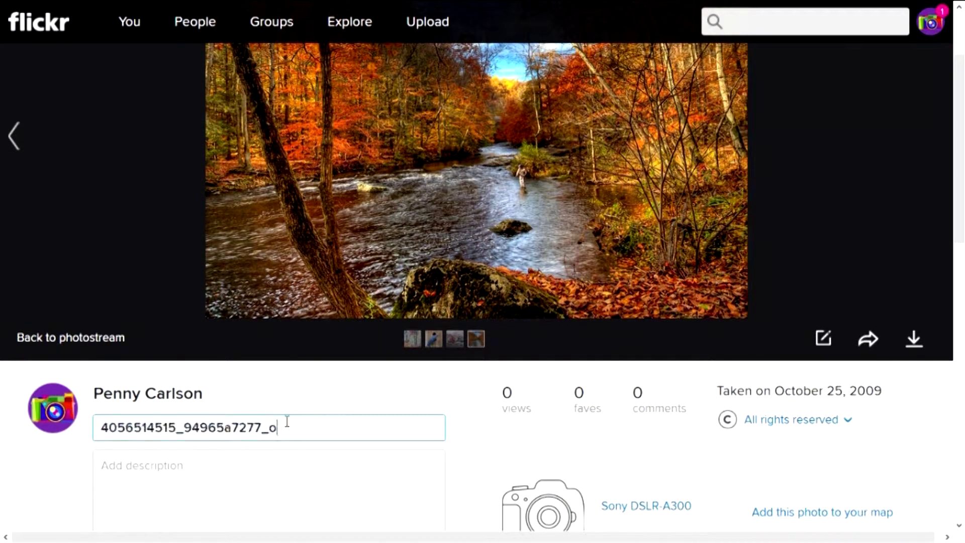
{"action": "key", "text": "ctrl+a"}
{"action": "type", "text": "Fisherman at the Ken Lockwood Gorge"}
{"action": "left_click", "coordinate": [140, 474]}
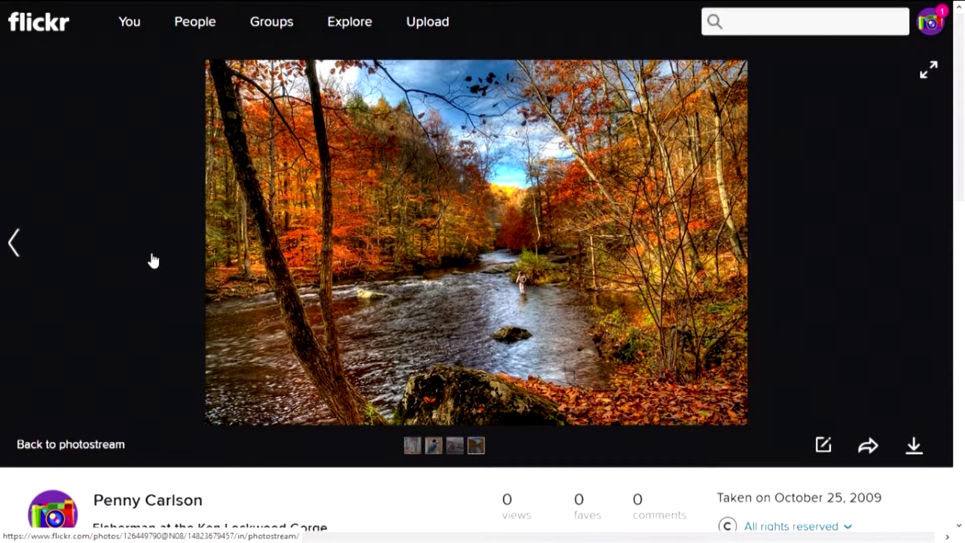
{"action": "left_click", "coordinate": [128, 25]}
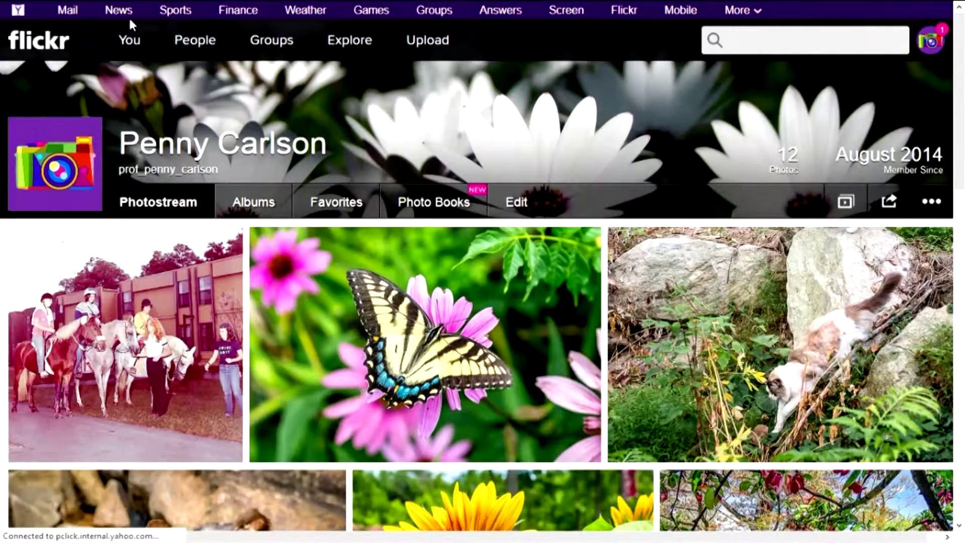
Step: Open the photostream's '...' more menu, reloading once, to reveal Map, Galleries and Organize
{"action": "mouse_move", "coordinate": [195, 40]}
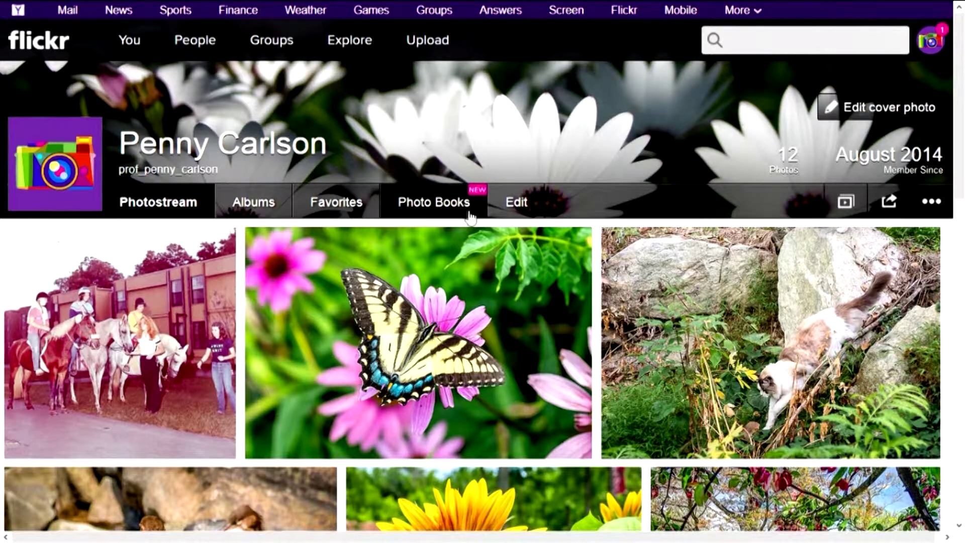
{"action": "left_click", "coordinate": [934, 203]}
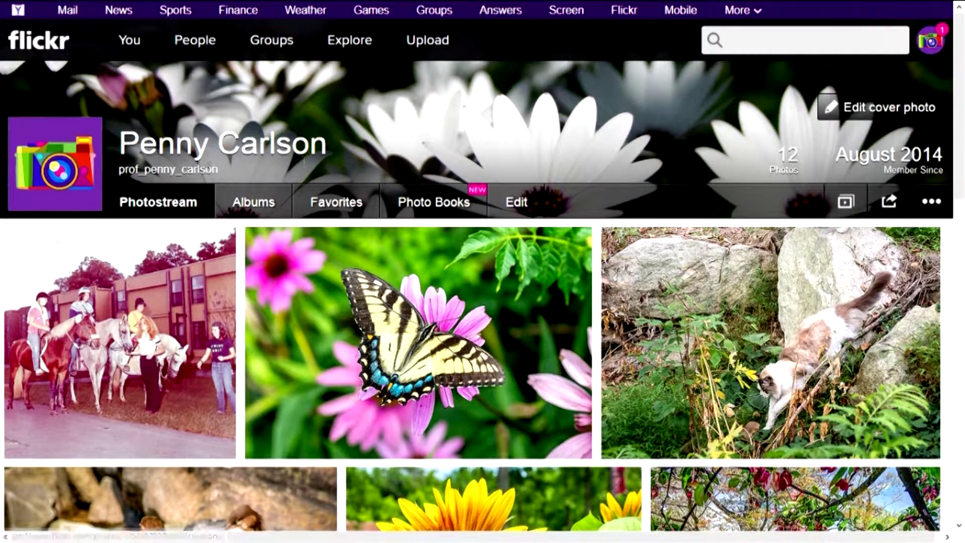
{"action": "left_click", "coordinate": [157, 203]}
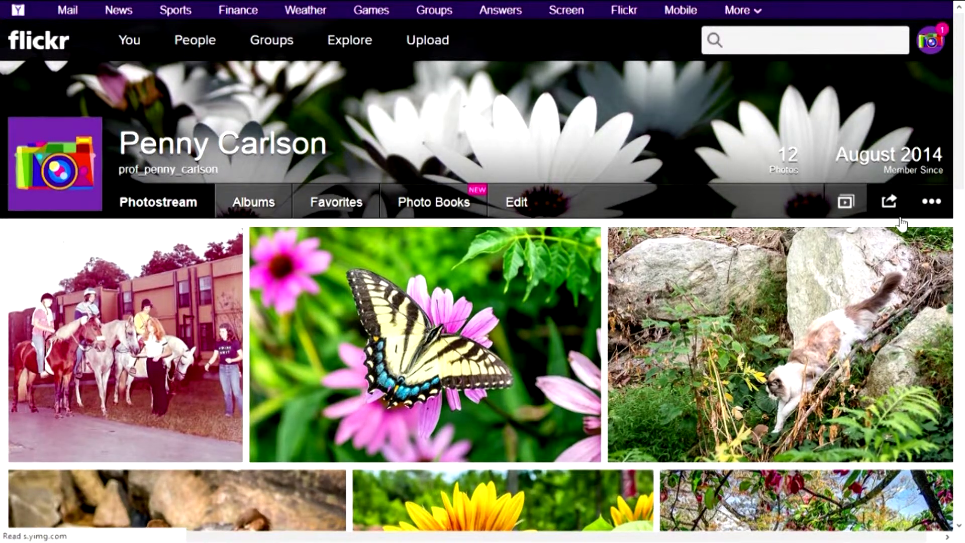
{"action": "left_click", "coordinate": [931, 204]}
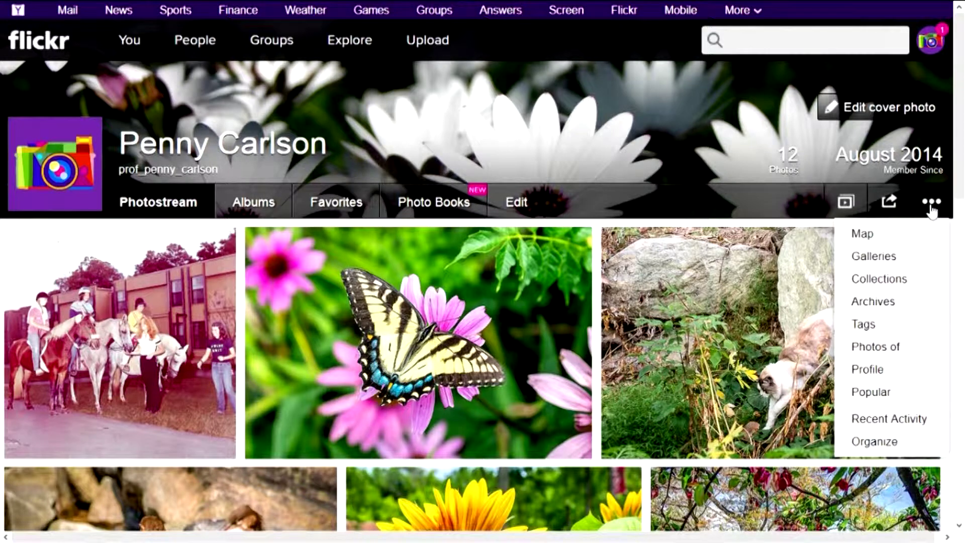
{"action": "mouse_move", "coordinate": [883, 444]}
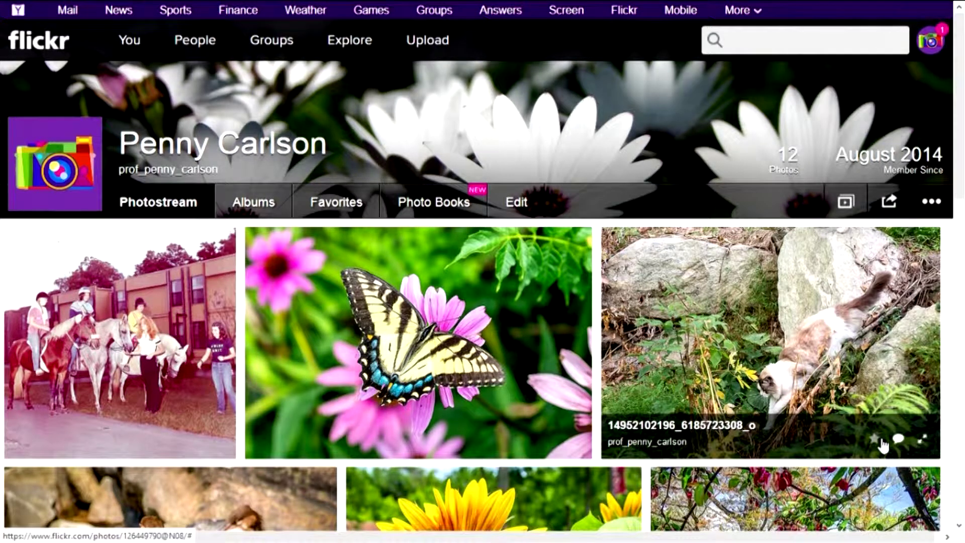
{"action": "left_click", "coordinate": [932, 202]}
Step: In Organize, batch the horse photo with three campus landscape photos and prepare to add tags
{"action": "left_click", "coordinate": [850, 442]}
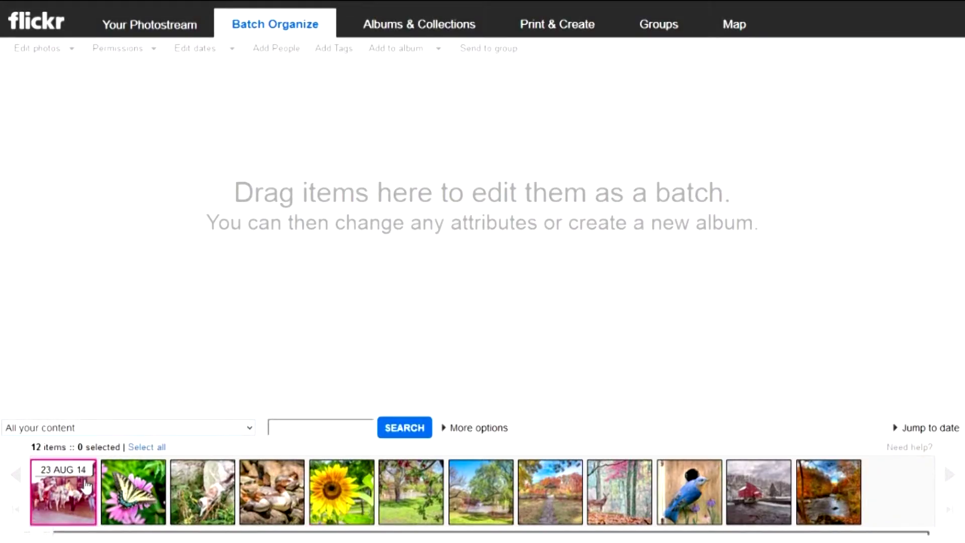
{"action": "left_click", "coordinate": [86, 490]}
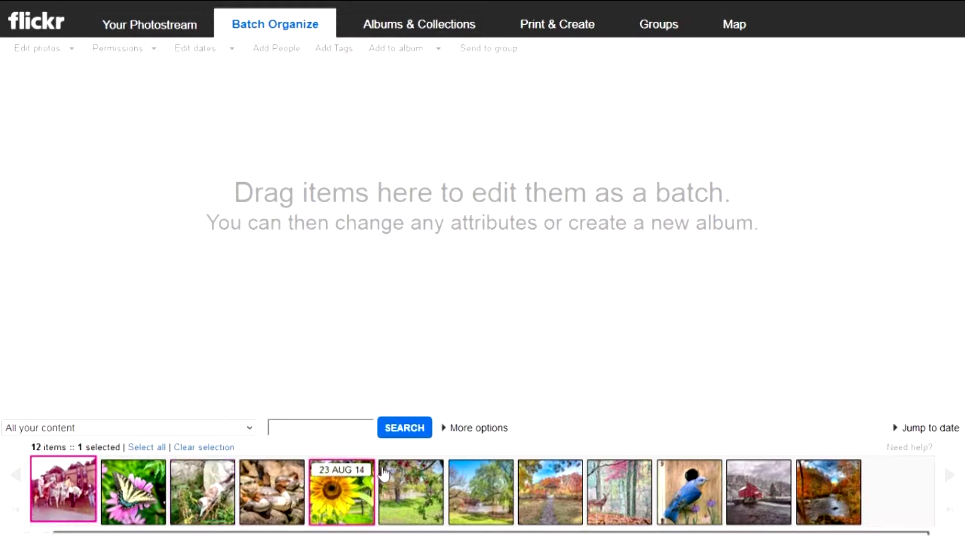
{"action": "left_click", "coordinate": [394, 487]}
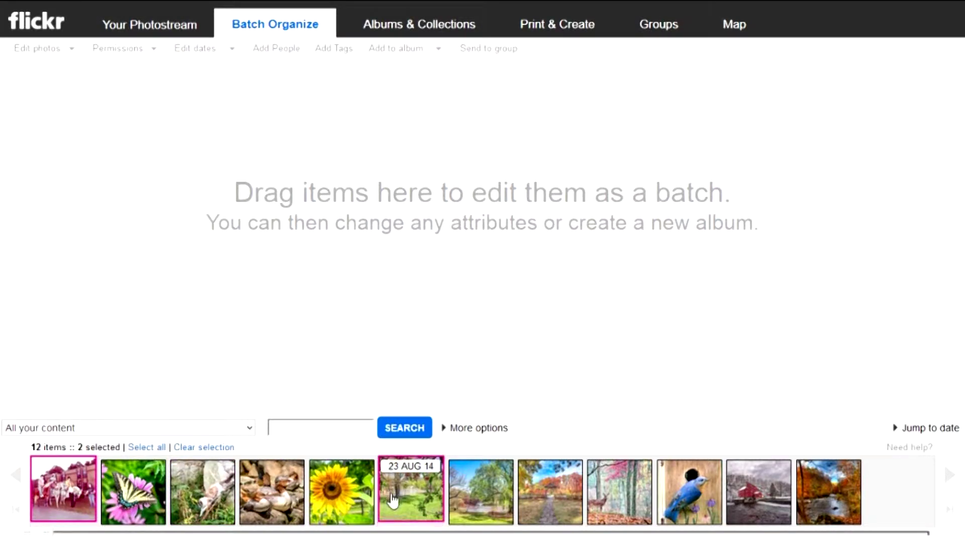
{"action": "left_click", "coordinate": [488, 495]}
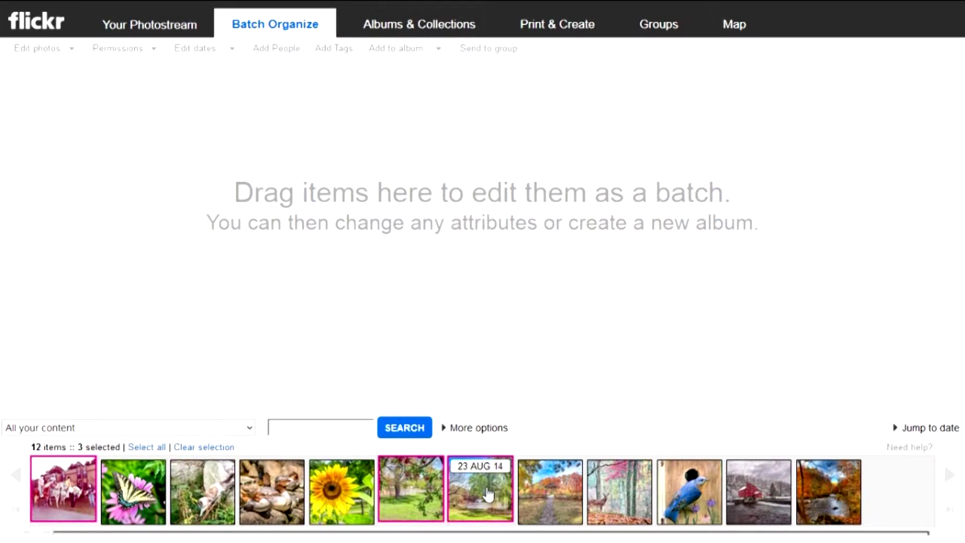
{"action": "left_click", "coordinate": [548, 499]}
{"action": "left_click_drag", "start_coordinate": [548, 499], "coordinate": [542, 334]}
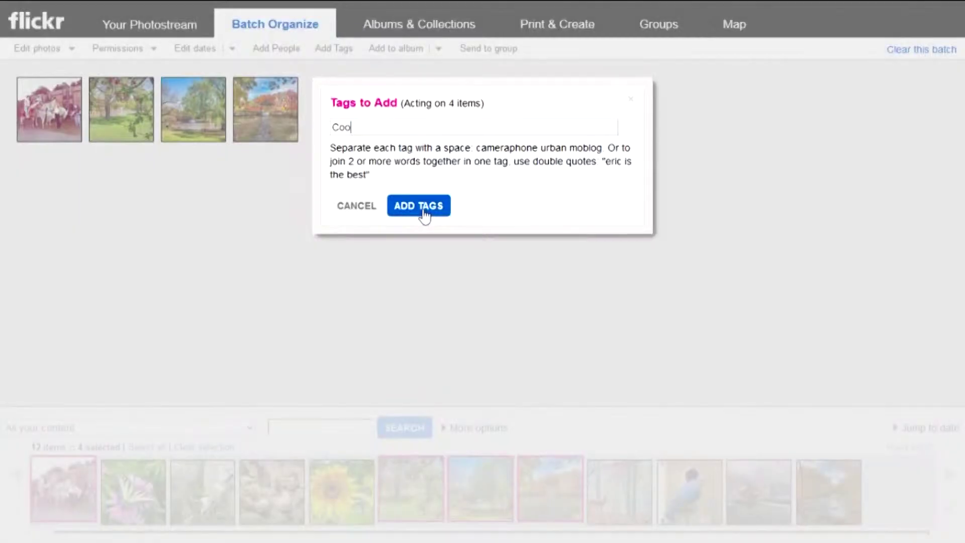
{"action": "key", "text": "BackSpace"}
{"action": "key", "text": "BackSpace"}
{"action": "key", "text": "BackSpace"}
Step: Tag all four batched photos with "Cook Campus", Rutgers, University and New Jersey
{"action": "type", "text": "\"Cook Campus\" Rutgers University"}
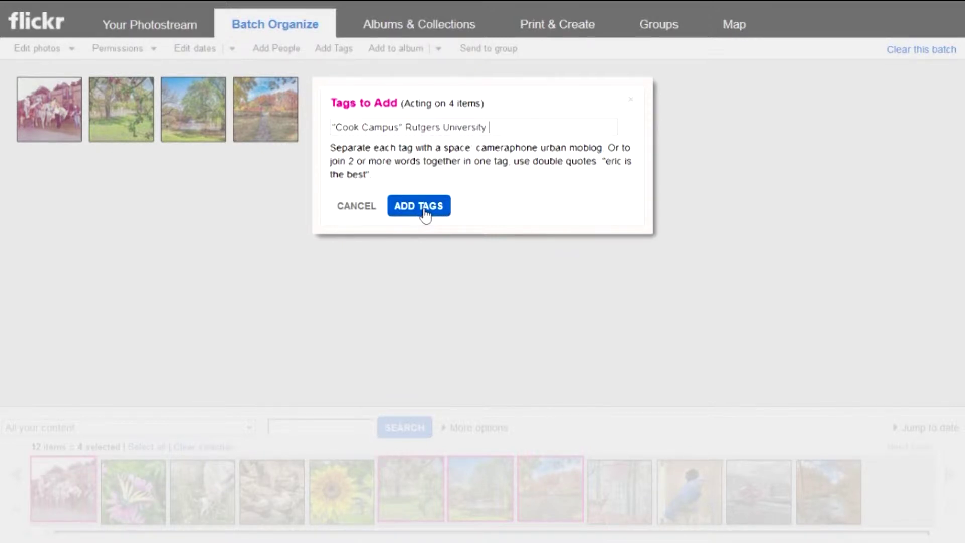
{"action": "type", "text": "\"New Jersey"}
{"action": "left_click", "coordinate": [424, 211]}
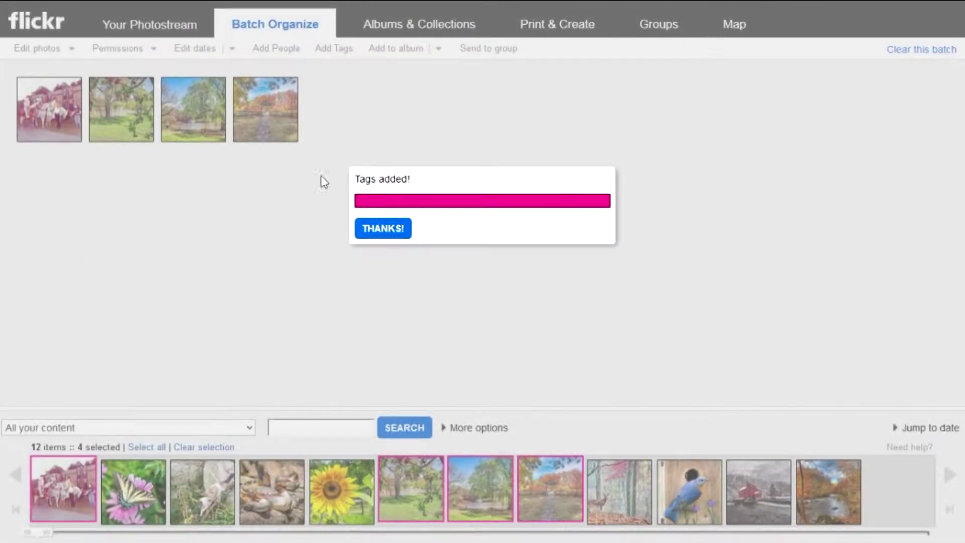
{"action": "left_click", "coordinate": [322, 180]}
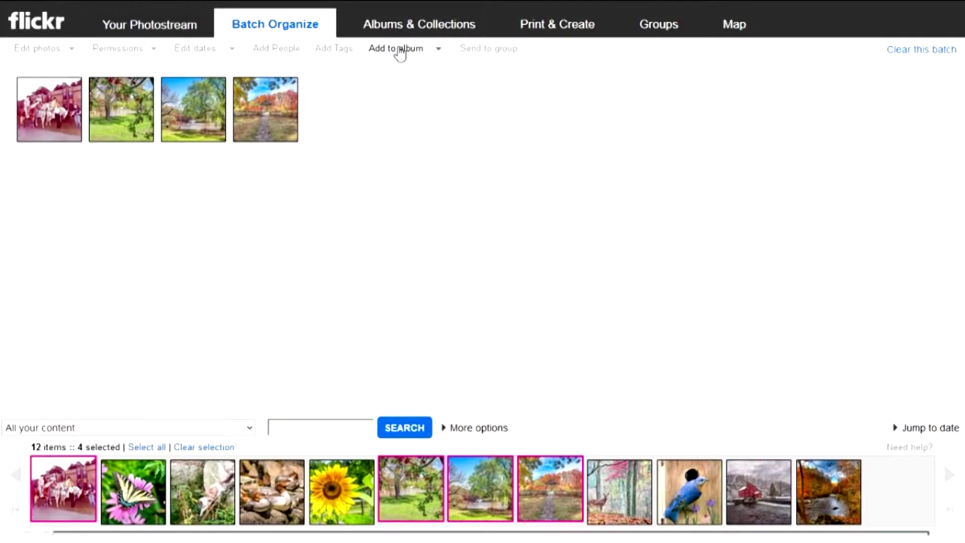
Step: Save the four photos as a new album 'Cook Campus', described 'Photos taken on the Cook Campus at Rutgers University'
{"action": "left_click", "coordinate": [436, 53]}
{"action": "left_click", "coordinate": [396, 70]}
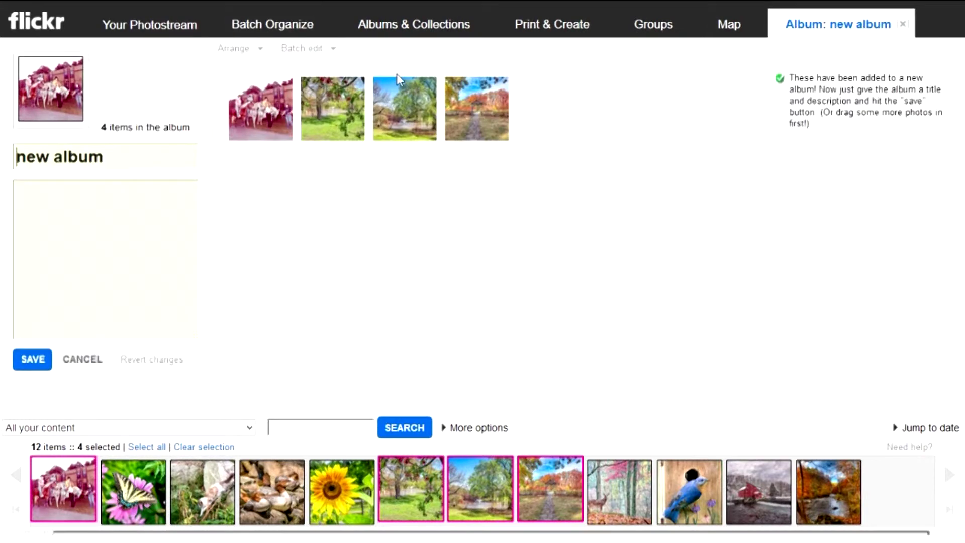
{"action": "left_click", "coordinate": [115, 155]}
{"action": "left_click_drag", "start_coordinate": [114, 156], "coordinate": [3, 138]}
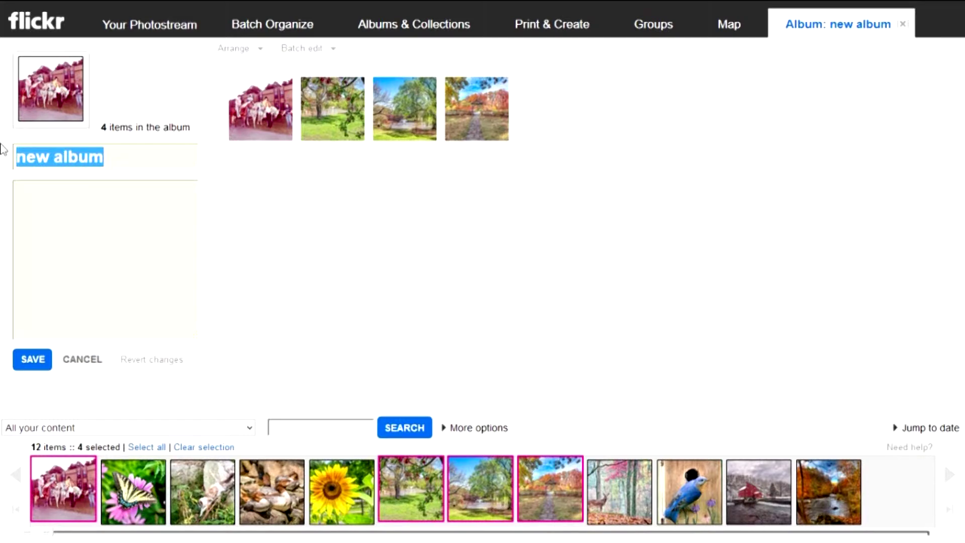
{"action": "type", "text": "Cook Campus"}
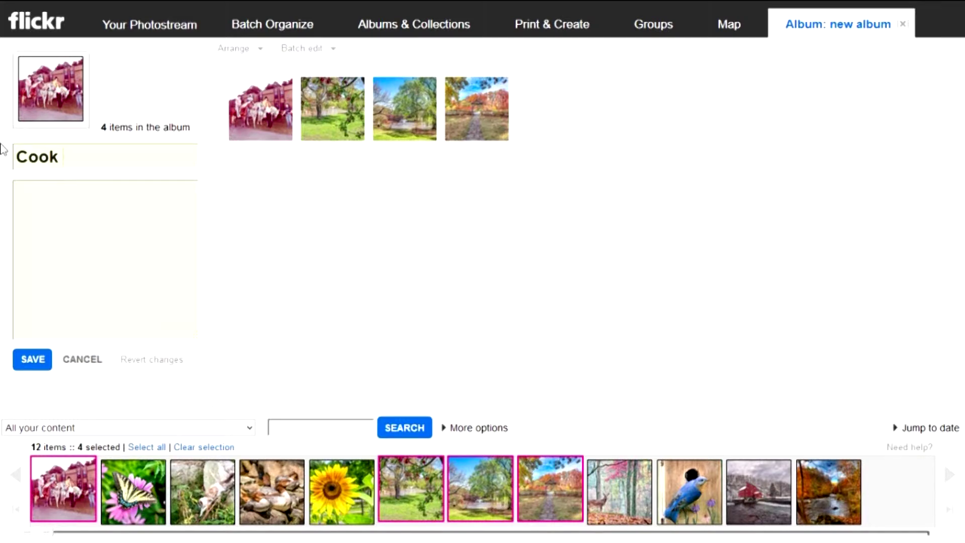
{"action": "left_click", "coordinate": [61, 207]}
{"action": "type", "text": "Photos "}
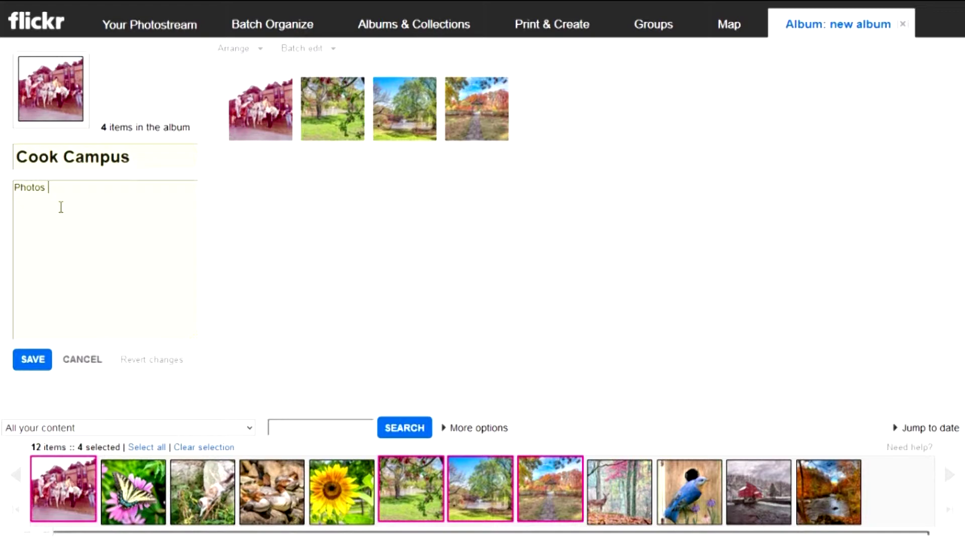
{"action": "type", "text": "taken on the Cook "}
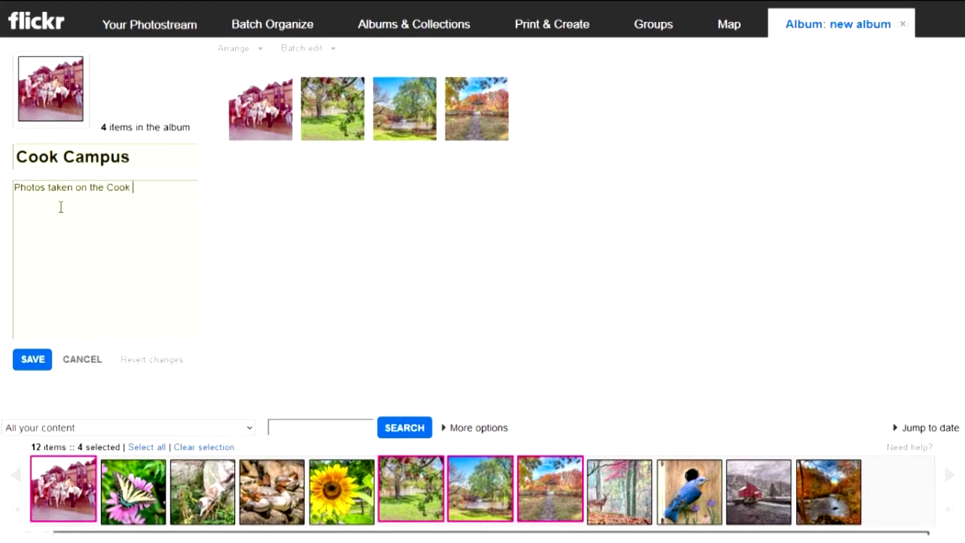
{"action": "type", "text": "Campus at Rutgers University"}
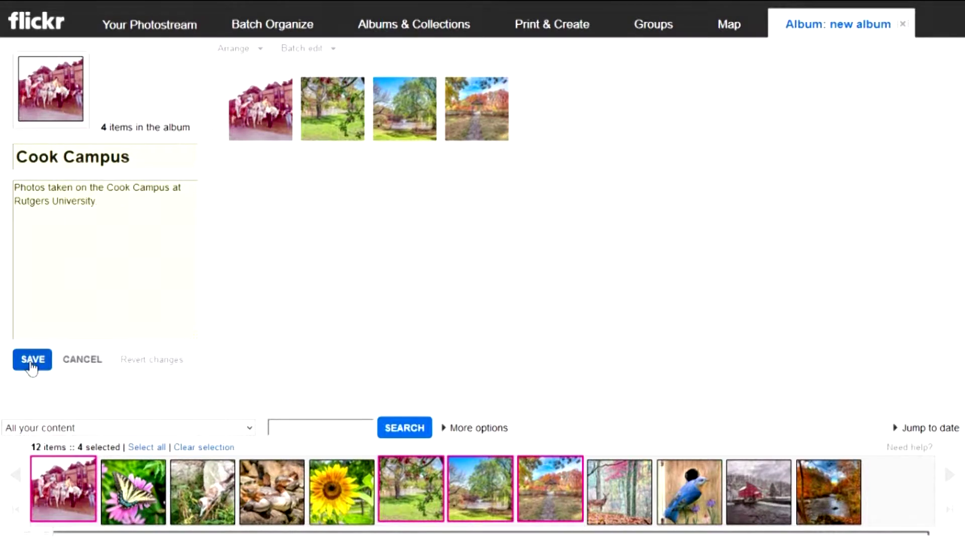
{"action": "left_click", "coordinate": [30, 361]}
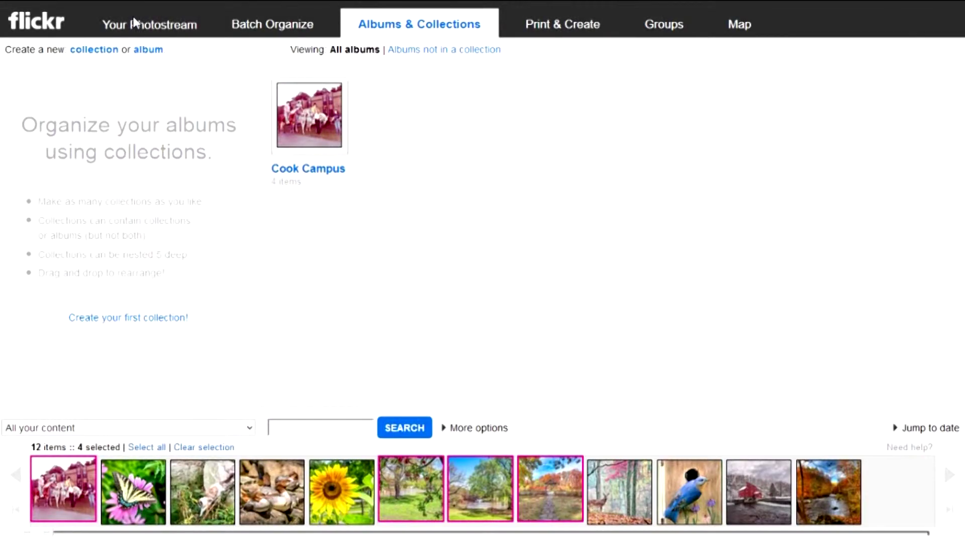
Step: Leave Organizr and open the Cook Campus album from the Albums list to review it
{"action": "left_click", "coordinate": [135, 28]}
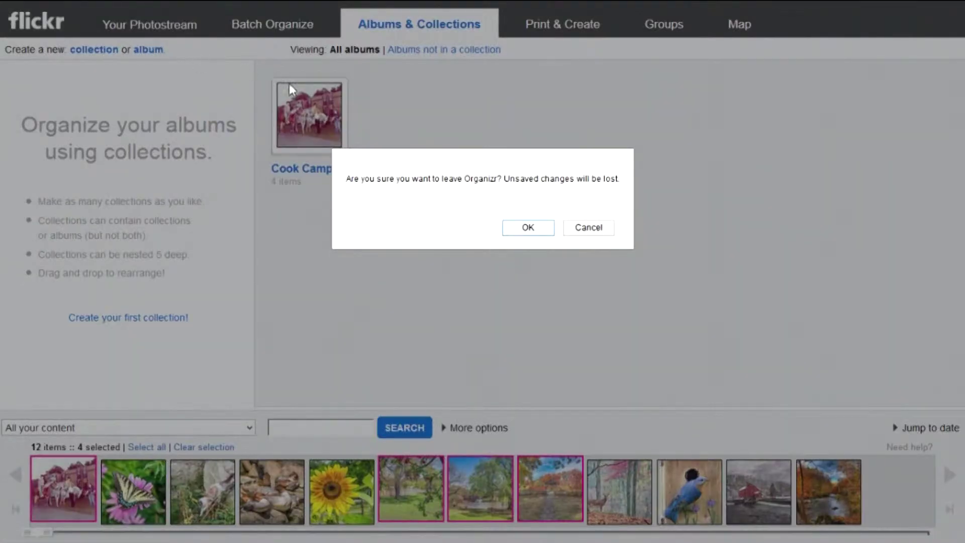
{"action": "left_click", "coordinate": [528, 231]}
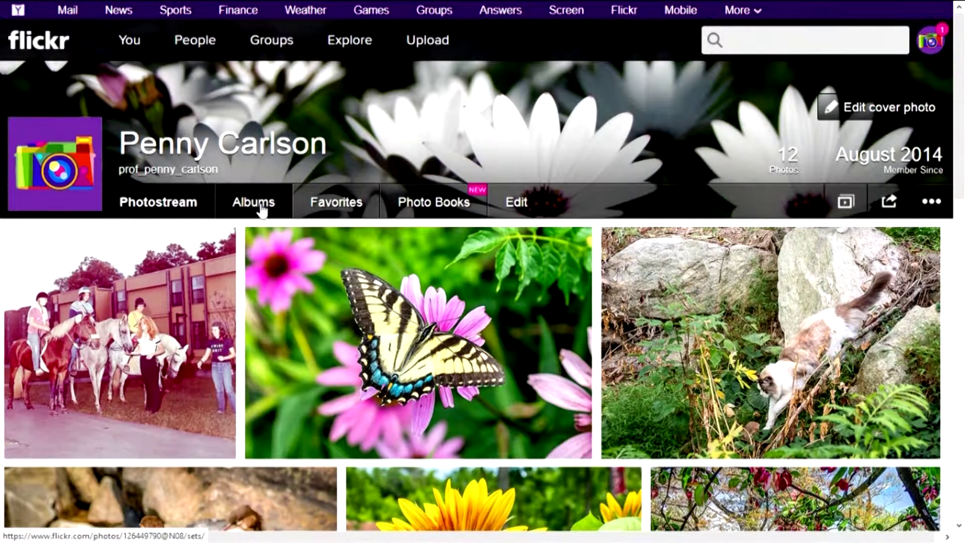
{"action": "left_click", "coordinate": [261, 206]}
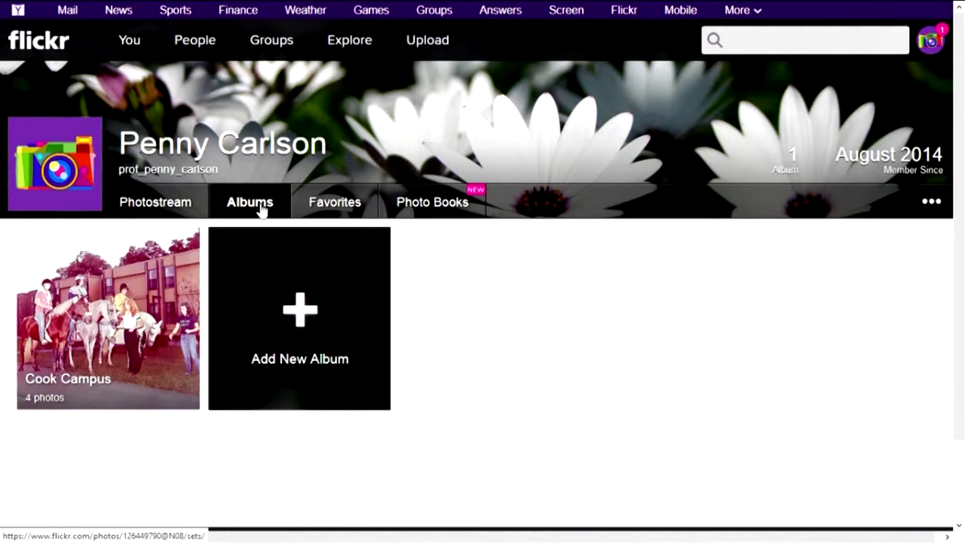
{"action": "left_click", "coordinate": [114, 332]}
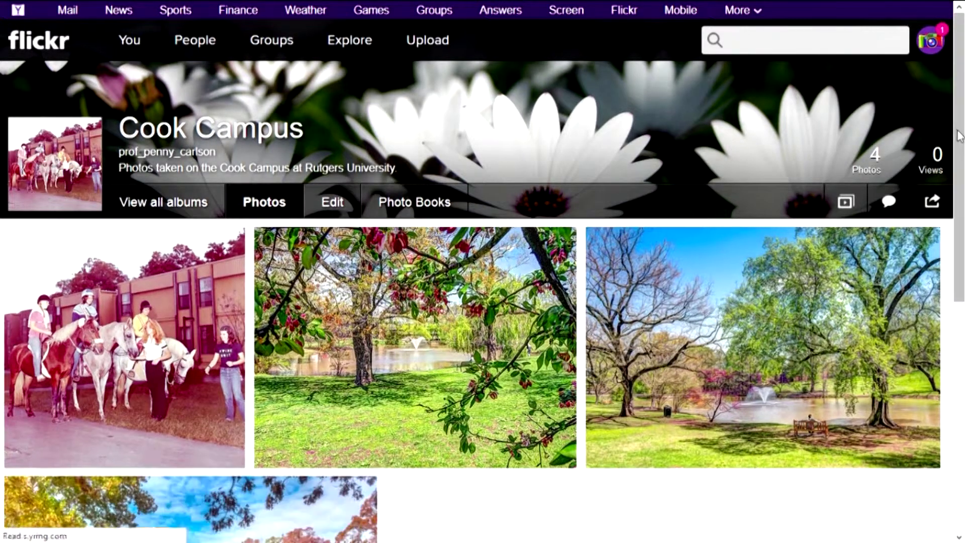
{"action": "left_click_drag", "start_coordinate": [960, 135], "coordinate": [960, 220]}
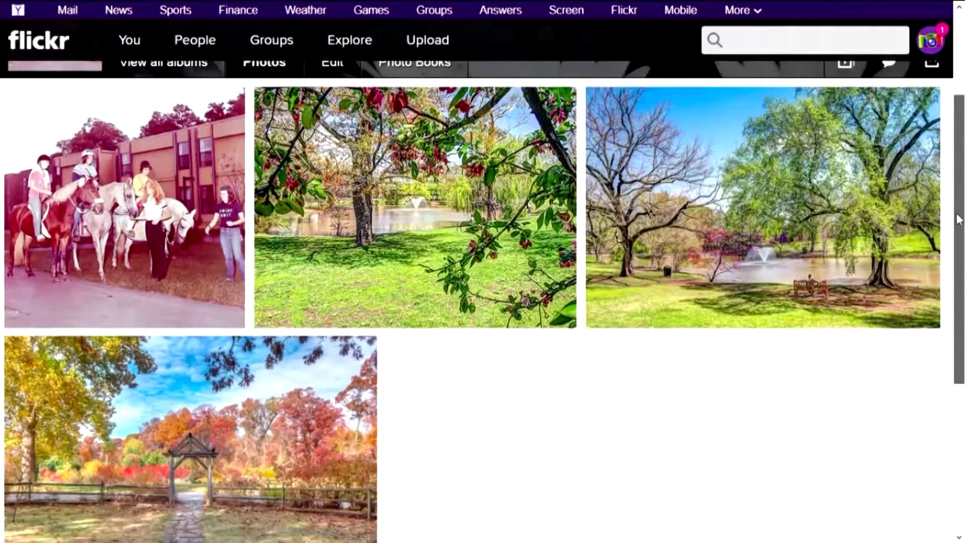
{"action": "scroll", "coordinate": [958, 219], "scroll_direction": "up", "scroll_amount": 3}
{"action": "mouse_move", "coordinate": [130, 42]}
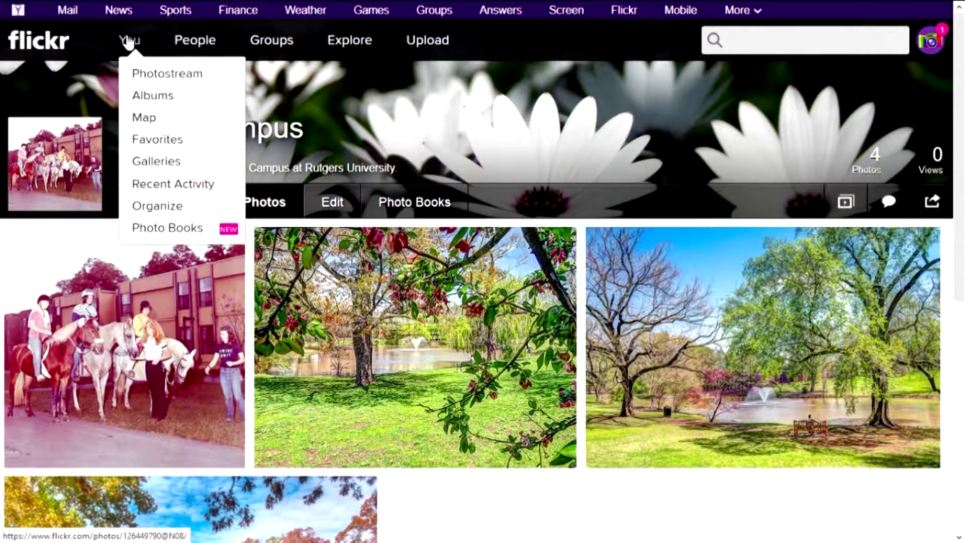
{"action": "left_click", "coordinate": [129, 42]}
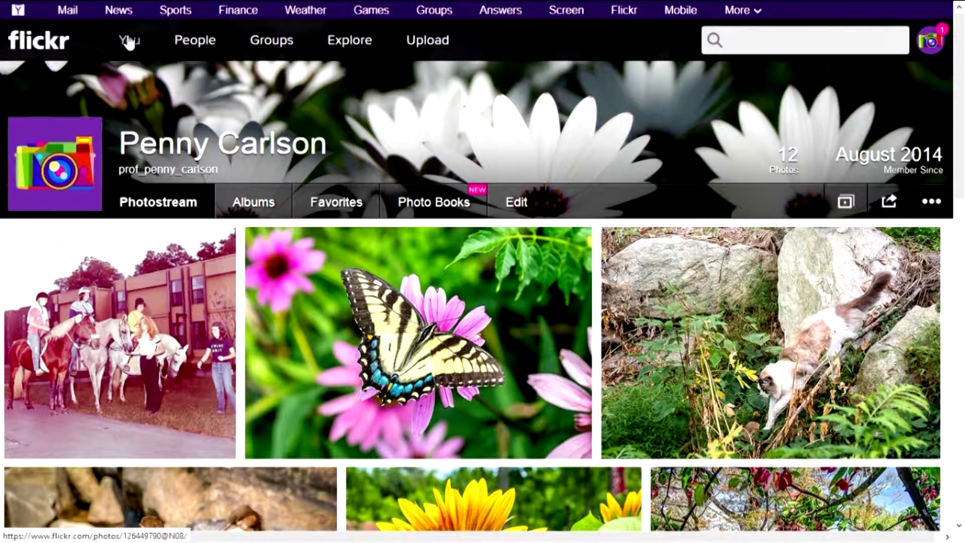
{"action": "mouse_move", "coordinate": [566, 344]}
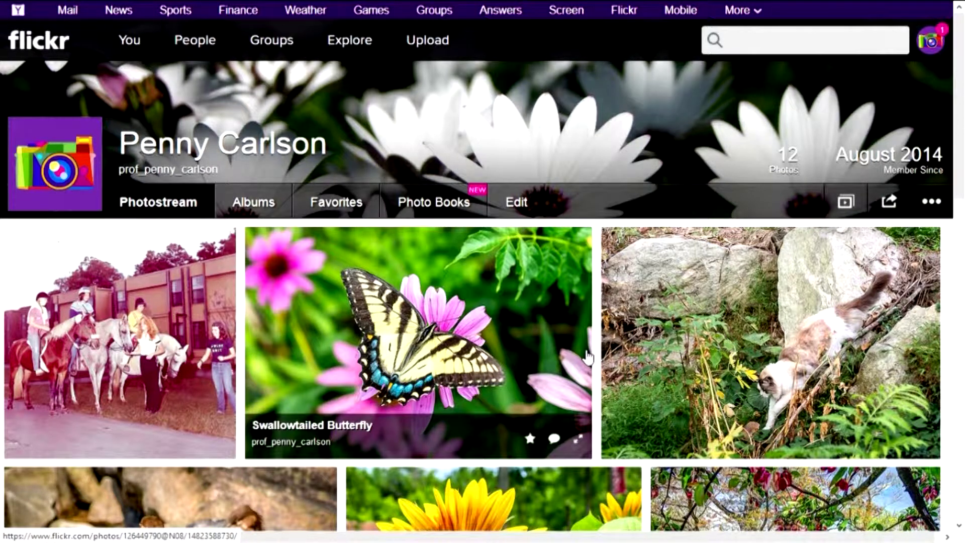
Step: View the Swallowtailed Butterfly photo page's description, Sony SLT-A99V camera info and EXIF details
{"action": "left_click", "coordinate": [586, 358]}
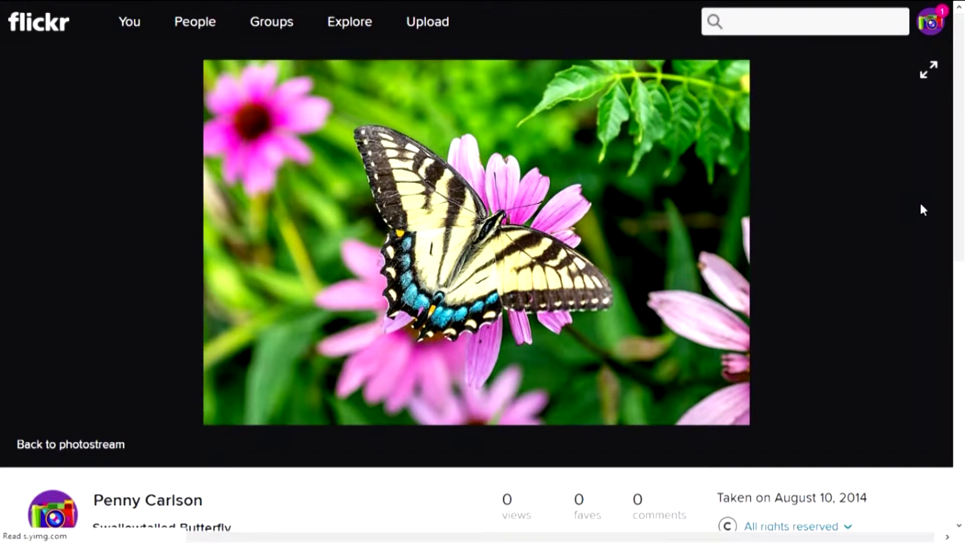
{"action": "scroll", "coordinate": [961, 216], "scroll_direction": "down", "scroll_amount": 10}
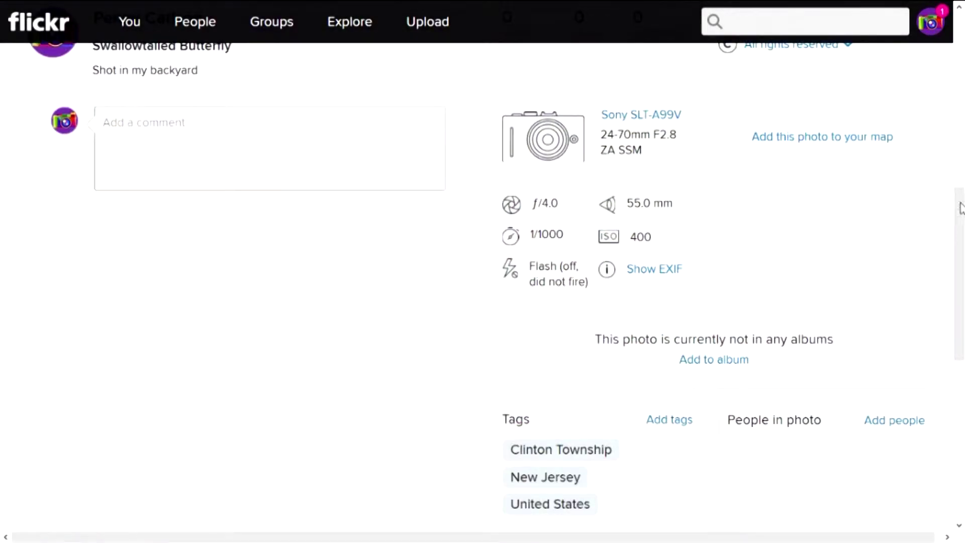
{"action": "scroll", "coordinate": [961, 218], "scroll_direction": "up", "scroll_amount": 7}
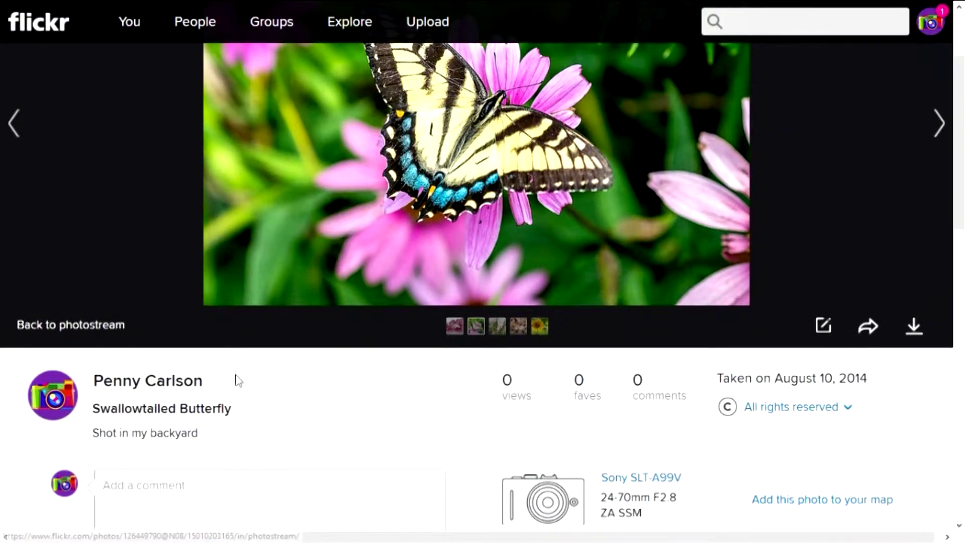
{"action": "mouse_move", "coordinate": [231, 404]}
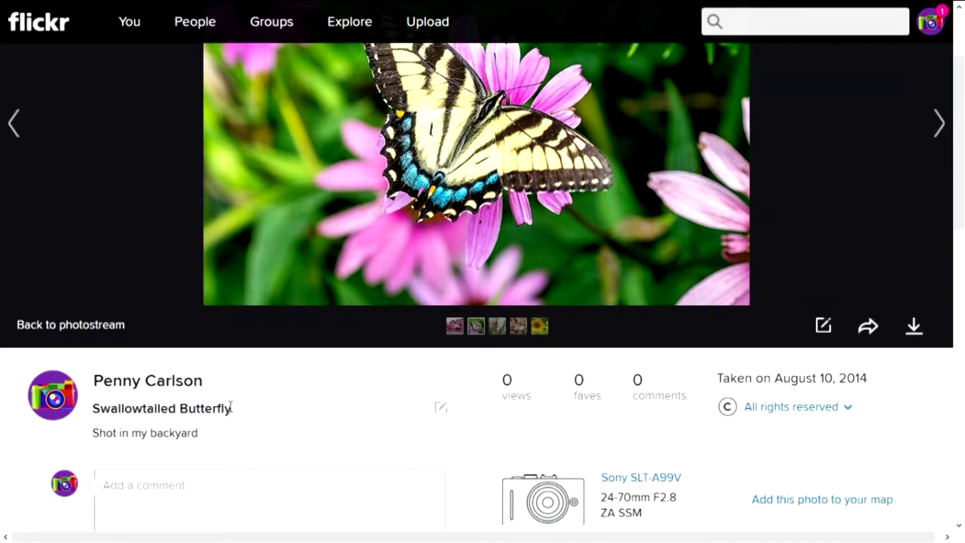
{"action": "scroll", "coordinate": [961, 231], "scroll_direction": "up", "scroll_amount": 2}
{"action": "scroll", "coordinate": [961, 231], "scroll_direction": "down", "scroll_amount": 5}
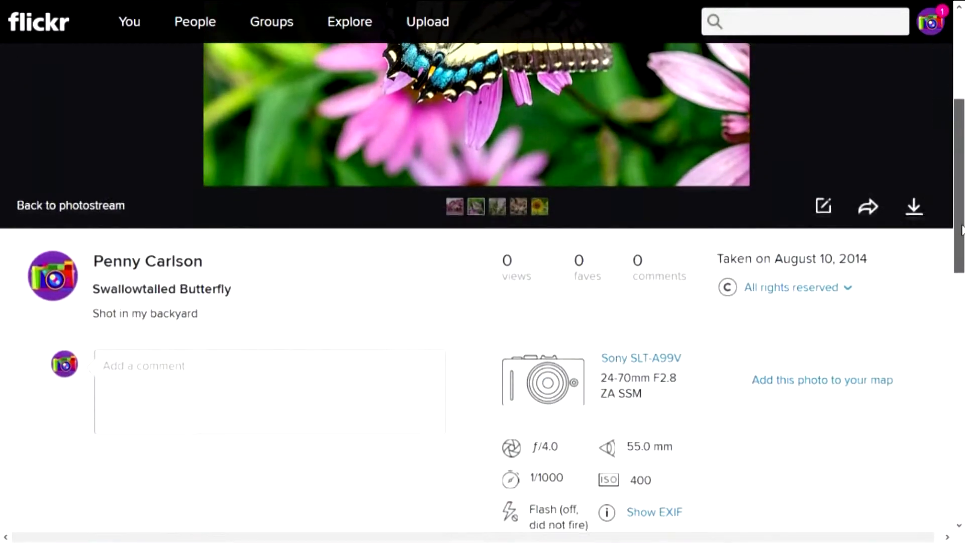
{"action": "left_click_drag", "start_coordinate": [961, 231], "coordinate": [961, 259]}
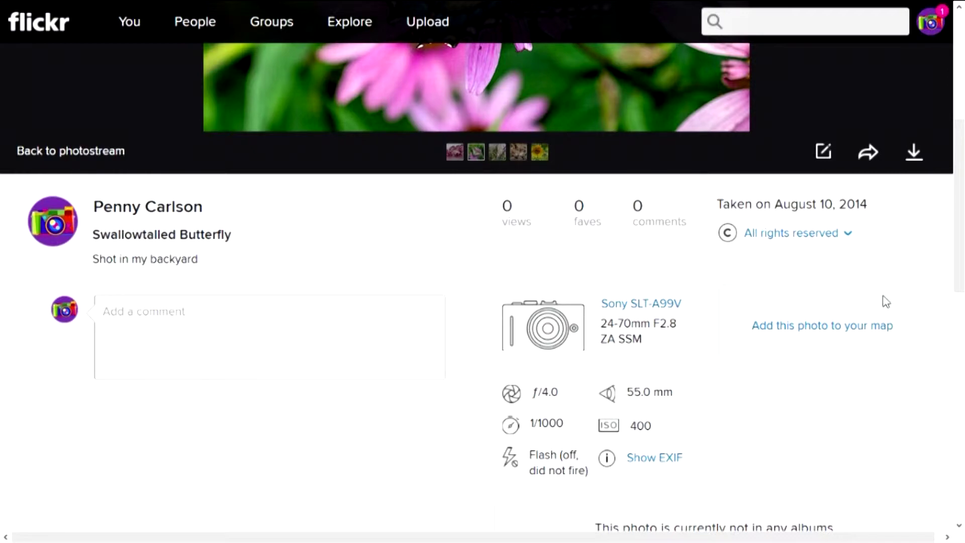
{"action": "scroll", "coordinate": [958, 259], "scroll_direction": "up", "scroll_amount": 1}
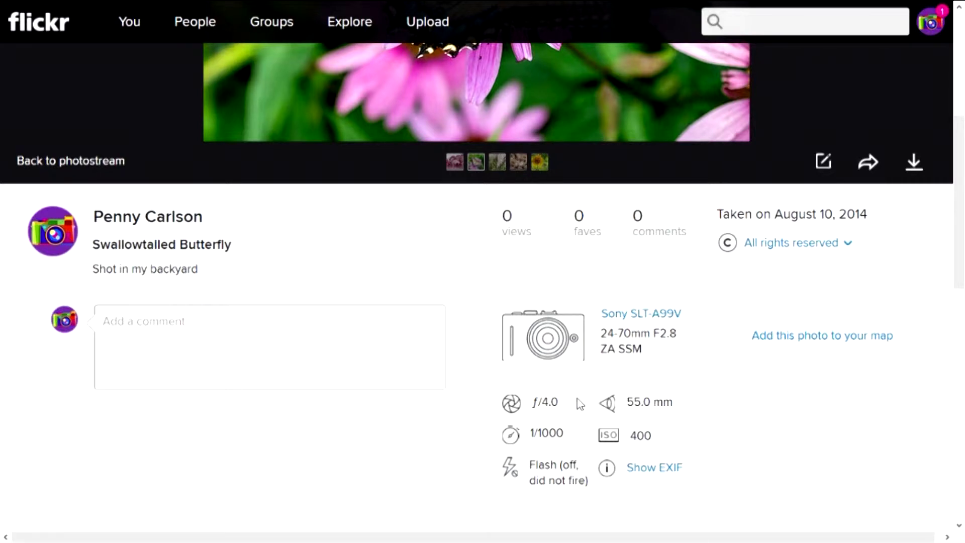
{"action": "left_click_drag", "start_coordinate": [956, 275], "coordinate": [957, 287]}
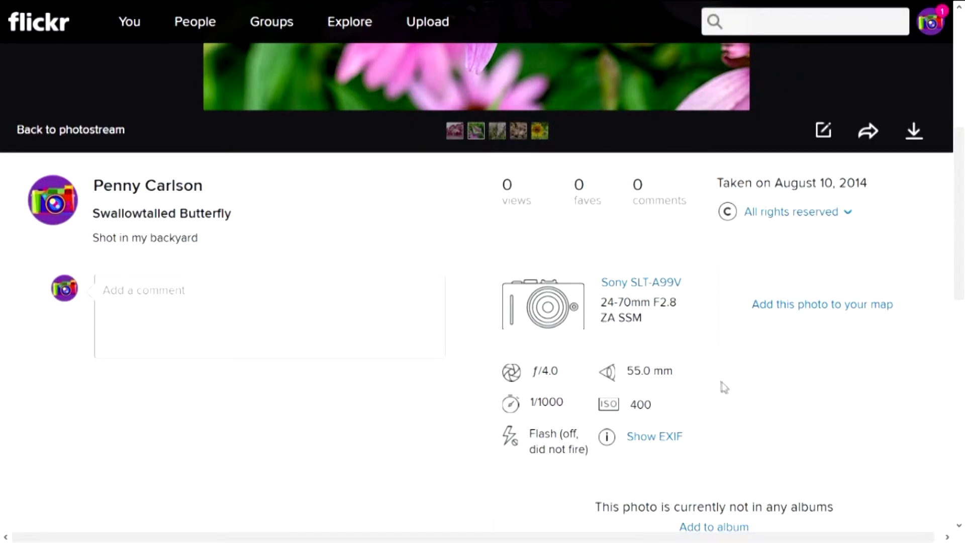
{"action": "left_click_drag", "start_coordinate": [959, 223], "coordinate": [960, 97]}
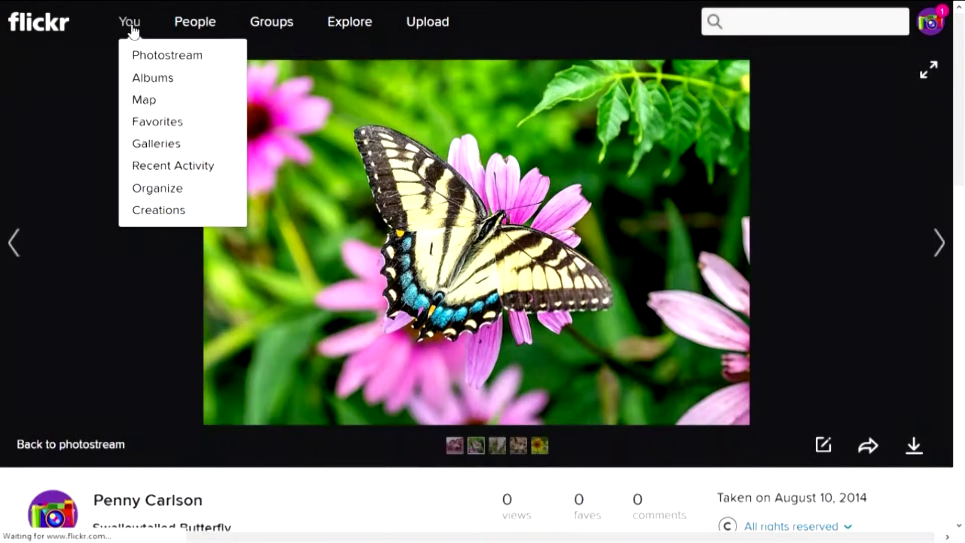
Step: Go from the photostream to the Profile page and open the profile information editor
{"action": "left_click", "coordinate": [132, 25]}
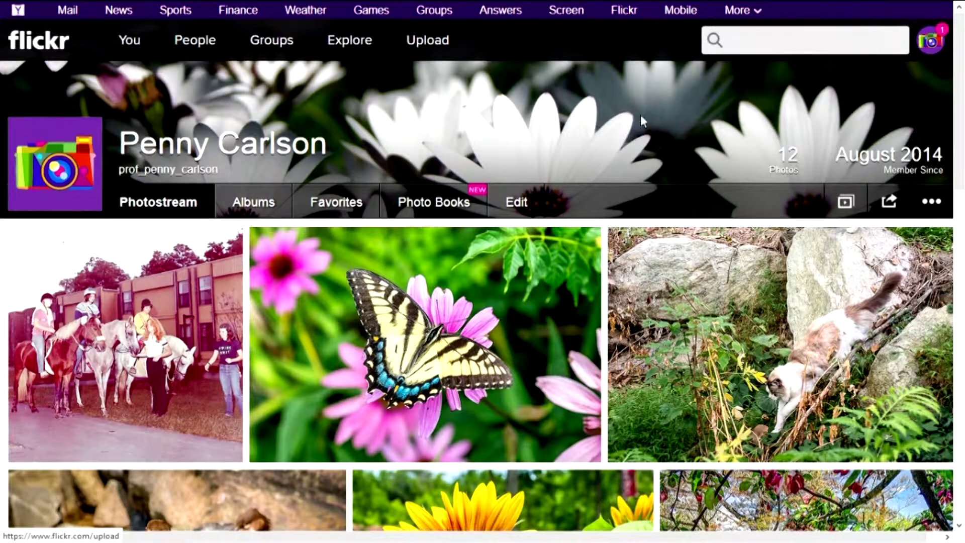
{"action": "left_click", "coordinate": [931, 202]}
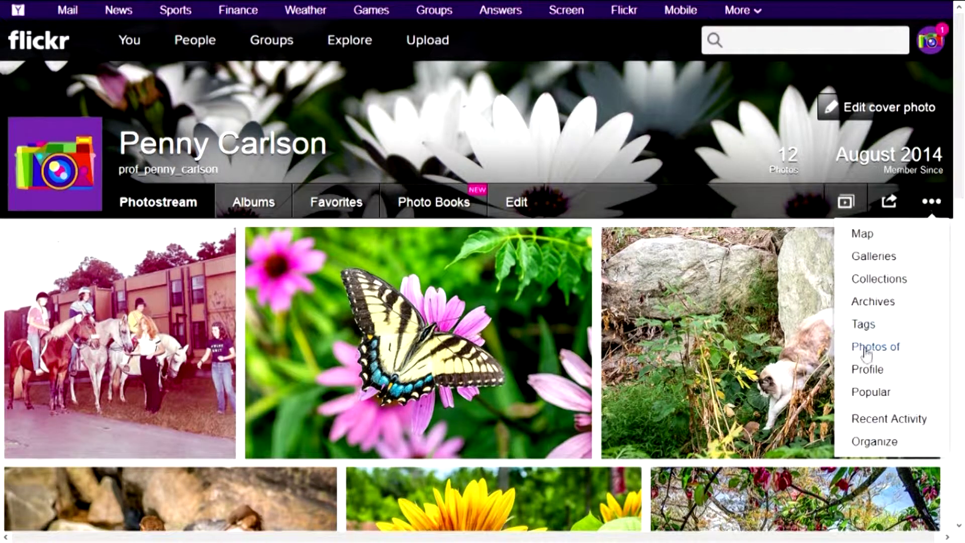
{"action": "left_click", "coordinate": [866, 372]}
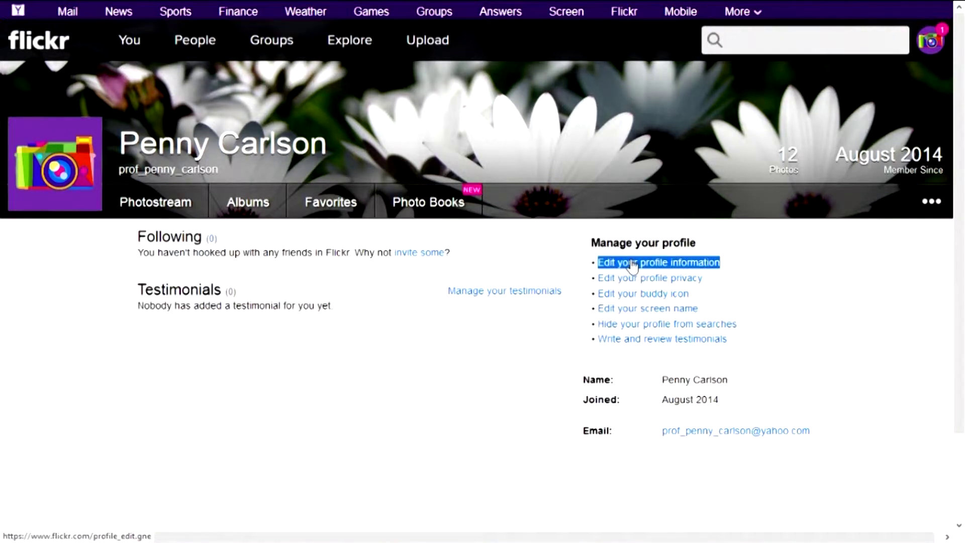
{"action": "left_click", "coordinate": [632, 264]}
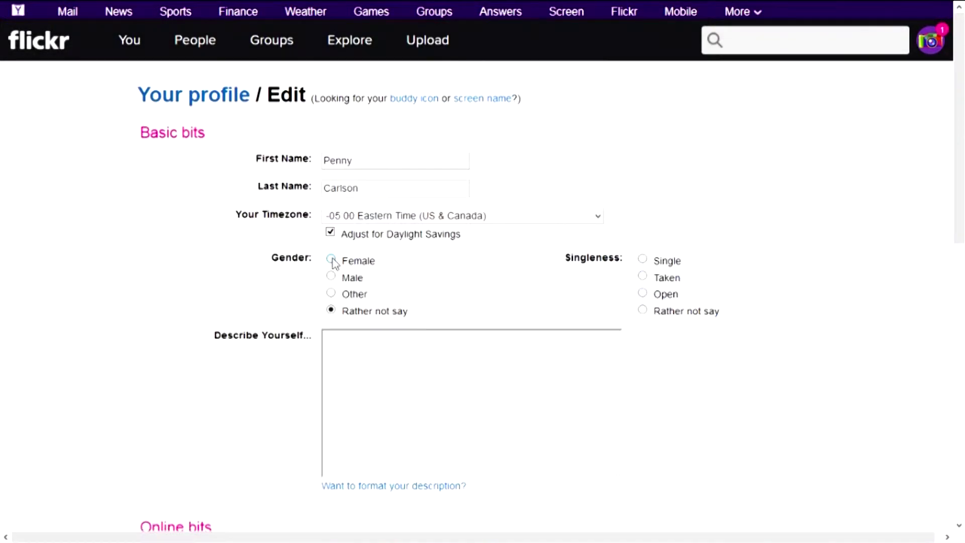
Step: Set gender to Female and describe yourself as a Rutgers Topics in Digital Photography professor
{"action": "left_click", "coordinate": [332, 260]}
{"action": "left_click", "coordinate": [353, 349]}
{"action": "type", "text": "Professor for Topics in Digital Photography"}
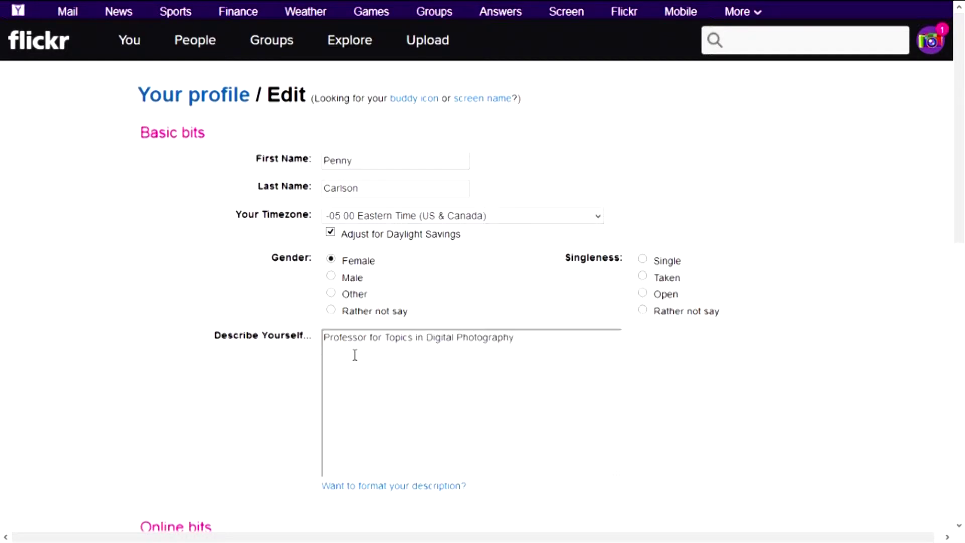
{"action": "type", "text": ". Rutgers University. I have many cameras and have been taki"}
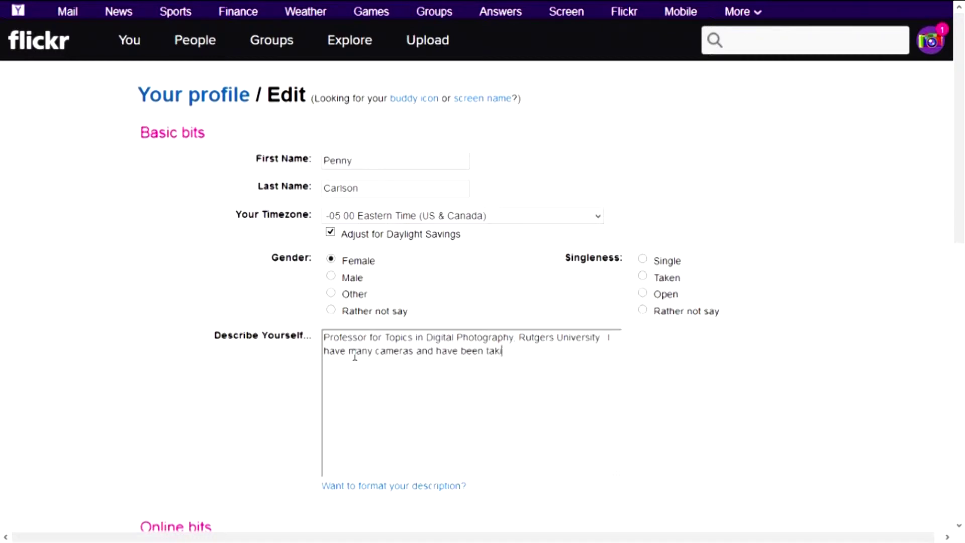
{"action": "type", "text": "ng photographs for a long time"}
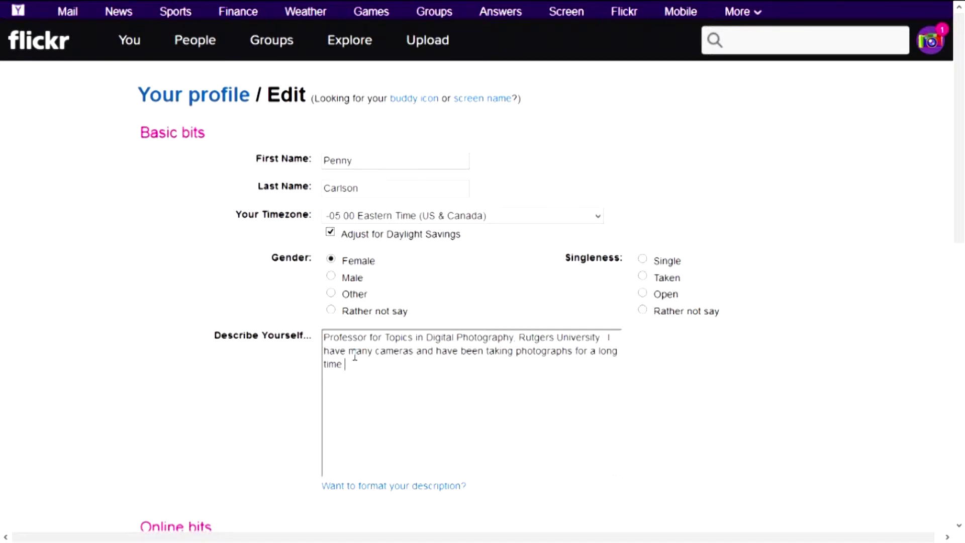
{"action": "left_click_drag", "start_coordinate": [957, 213], "coordinate": [955, 402]}
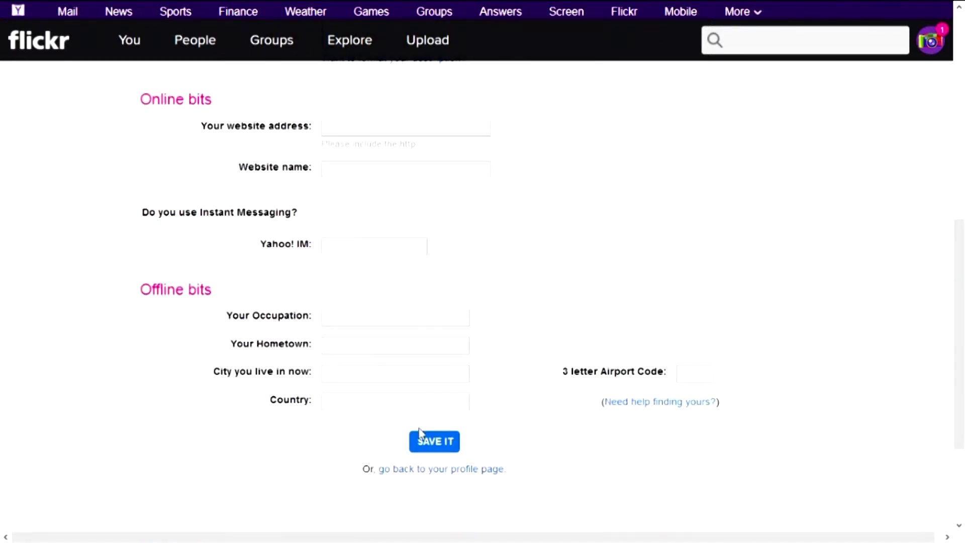
Step: Enter hometown Annandale, NJ and occupation Assistant Dean, Rutgers University, then save the profile
{"action": "left_click", "coordinate": [351, 347]}
{"action": "type", "text": "Annandale, NJ"}
{"action": "left_click", "coordinate": [337, 320]}
{"action": "type", "text": "Assistant Dean, Rutgers University"}
{"action": "left_click", "coordinate": [438, 442]}
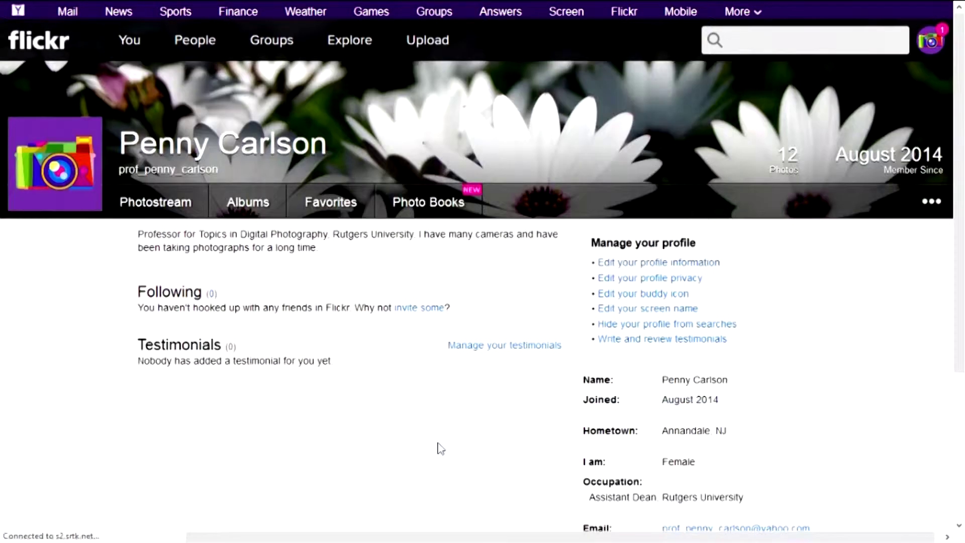
{"action": "left_click", "coordinate": [679, 279]}
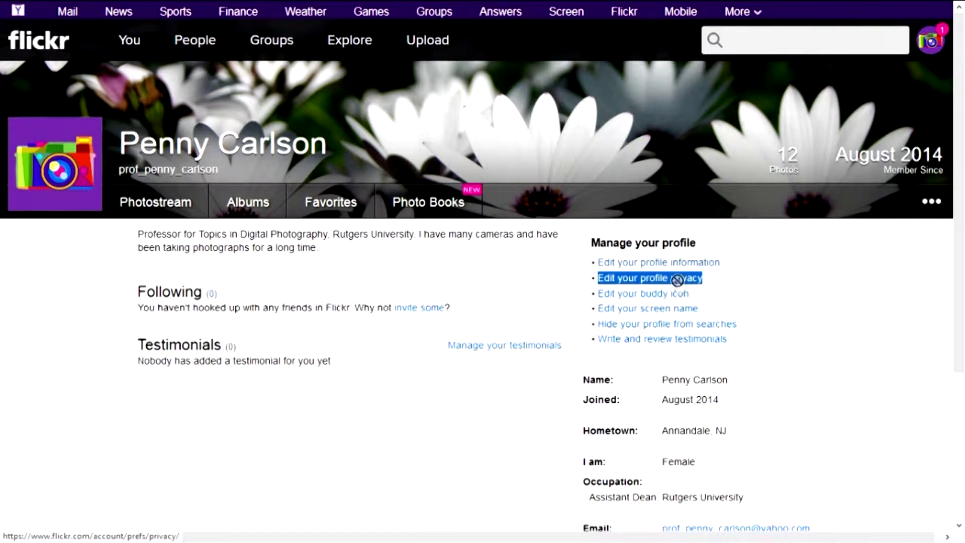
{"action": "left_click", "coordinate": [659, 278]}
{"action": "left_click", "coordinate": [651, 281]}
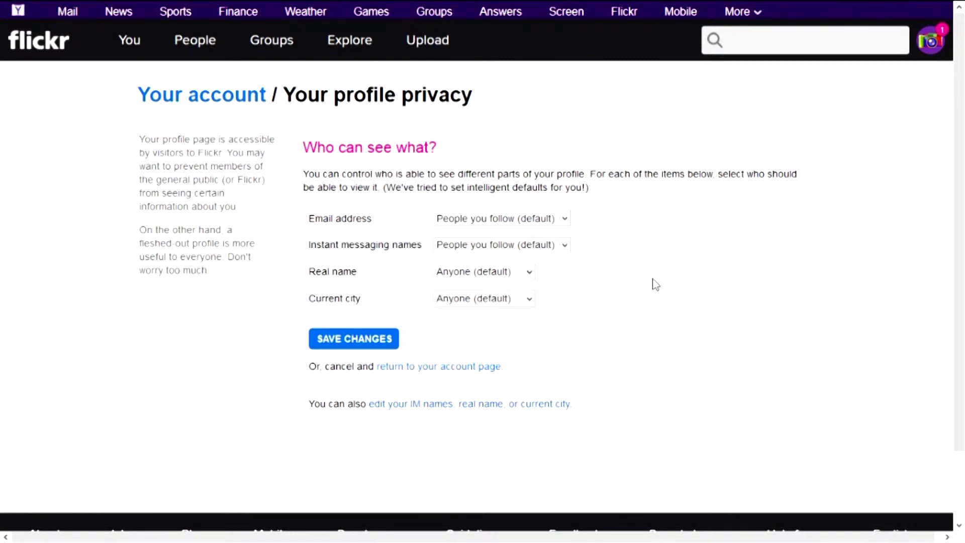
{"action": "left_click", "coordinate": [15, 36]}
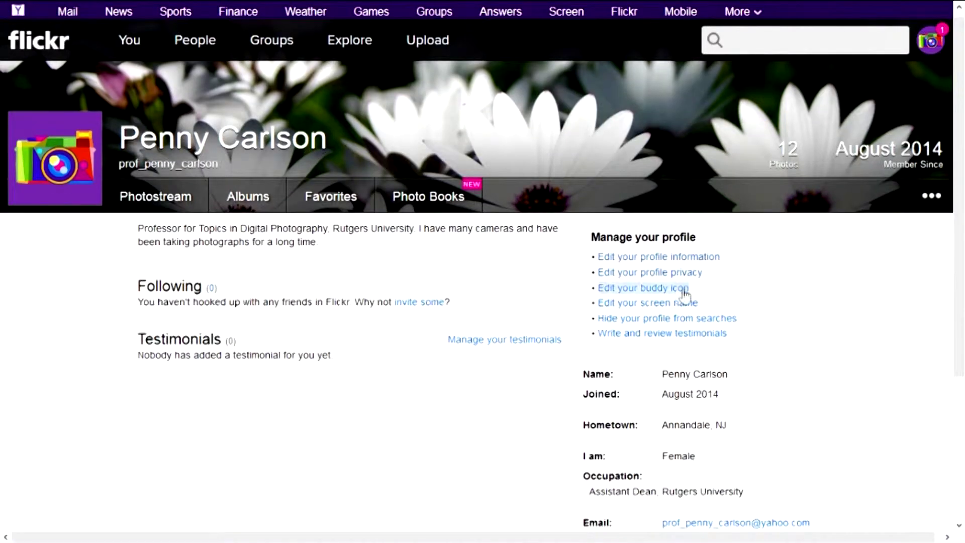
{"action": "left_click", "coordinate": [678, 289]}
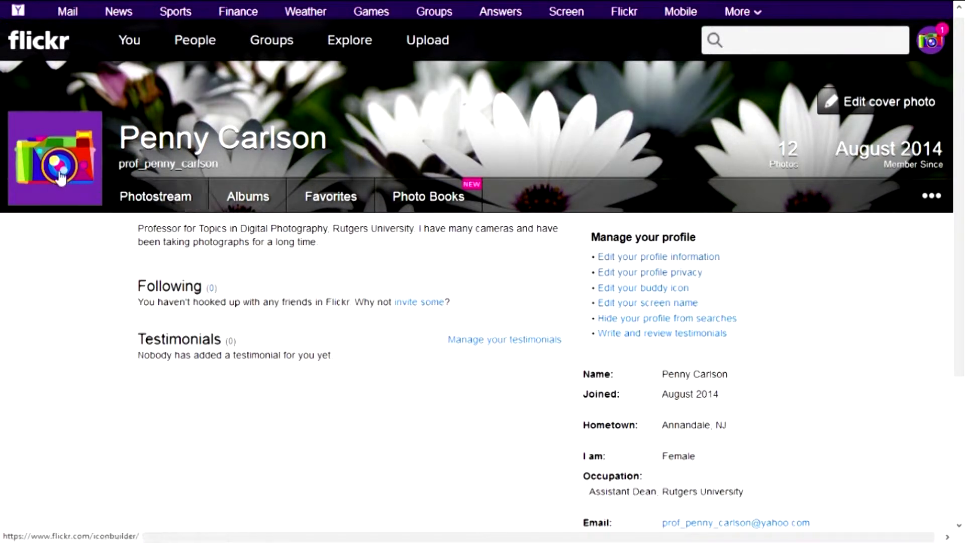
Step: Pick the cat photo for the buddy icon and move and enlarge the crop square over the cat
{"action": "left_click", "coordinate": [623, 290]}
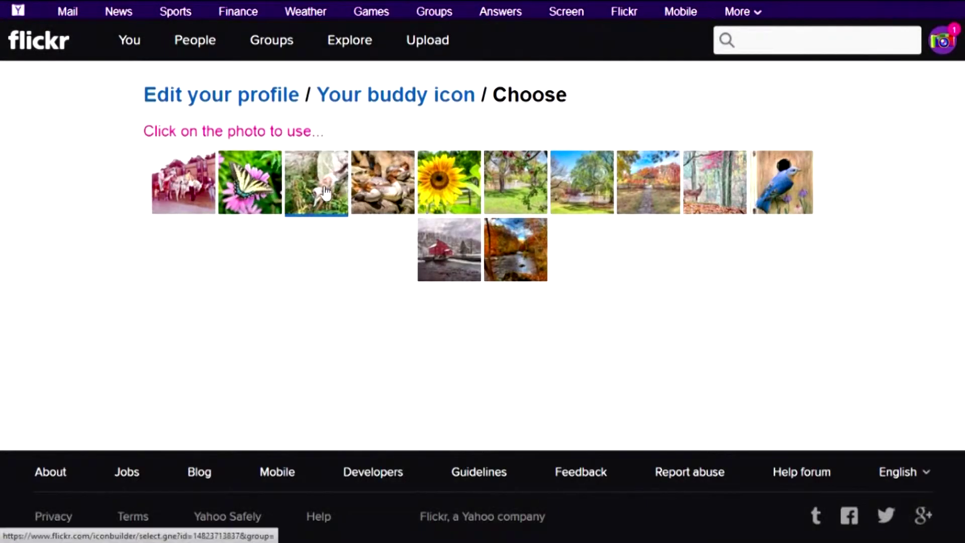
{"action": "left_click", "coordinate": [327, 206]}
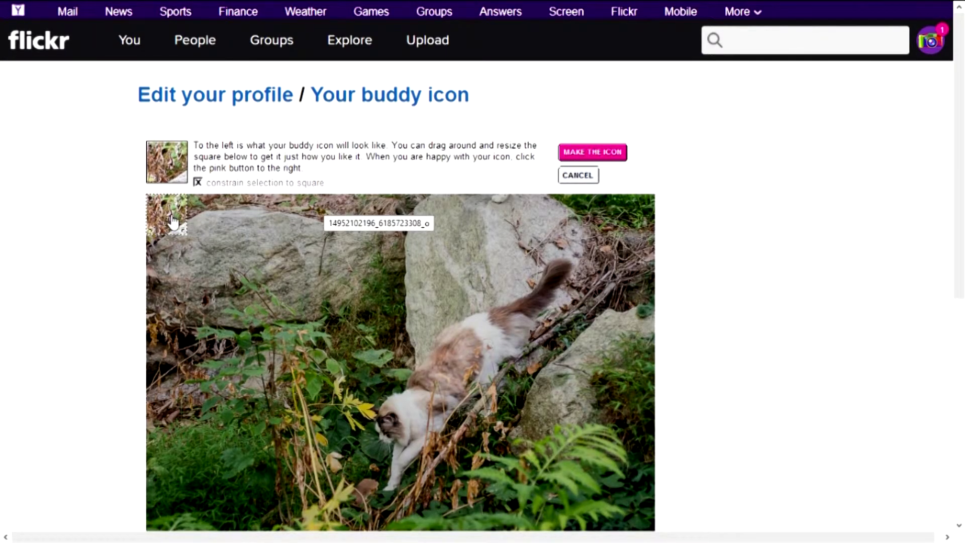
{"action": "left_click_drag", "start_coordinate": [174, 221], "coordinate": [500, 259]}
{"action": "left_click_drag", "start_coordinate": [487, 300], "coordinate": [460, 300]}
{"action": "left_click_drag", "start_coordinate": [352, 254], "coordinate": [342, 258]}
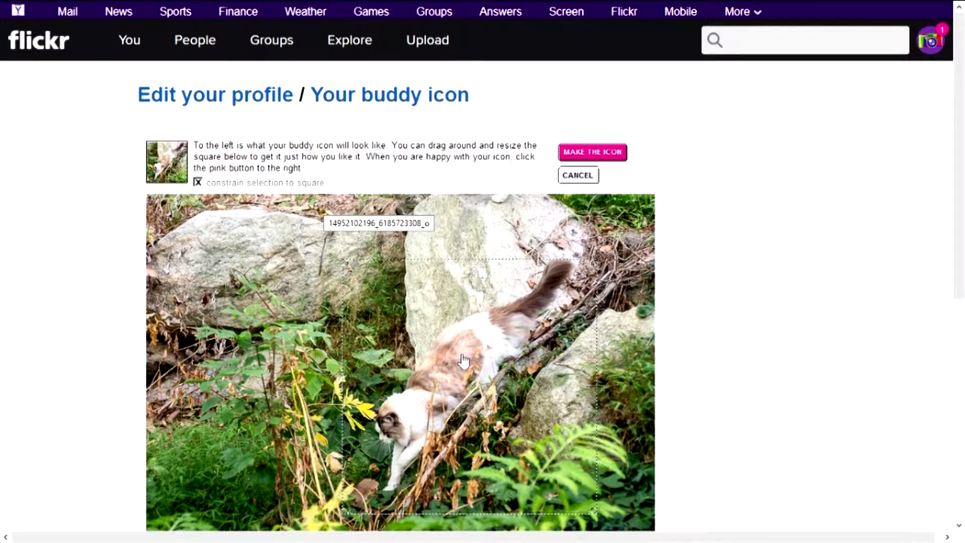
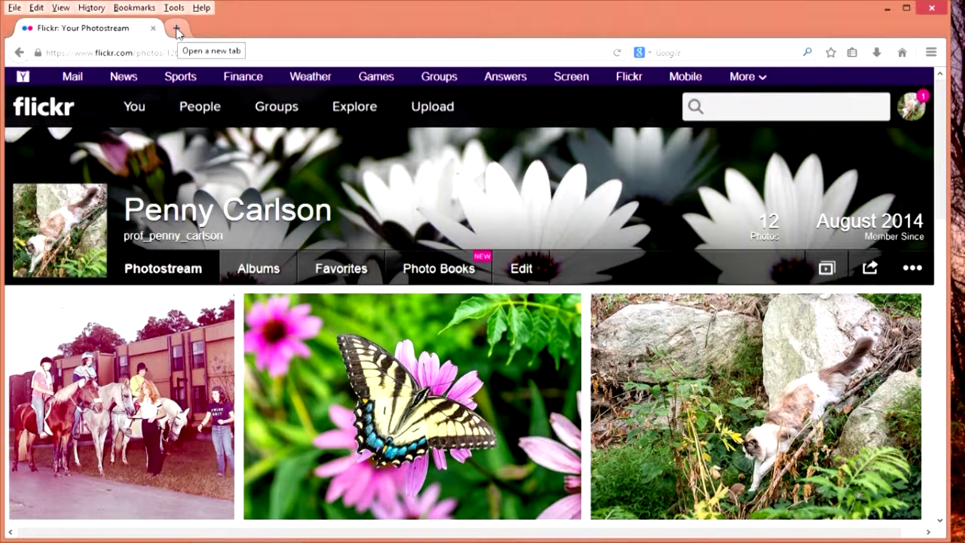
Step: Open a new browser tab beside the Flickr photostream
{"action": "left_click", "coordinate": [177, 29]}
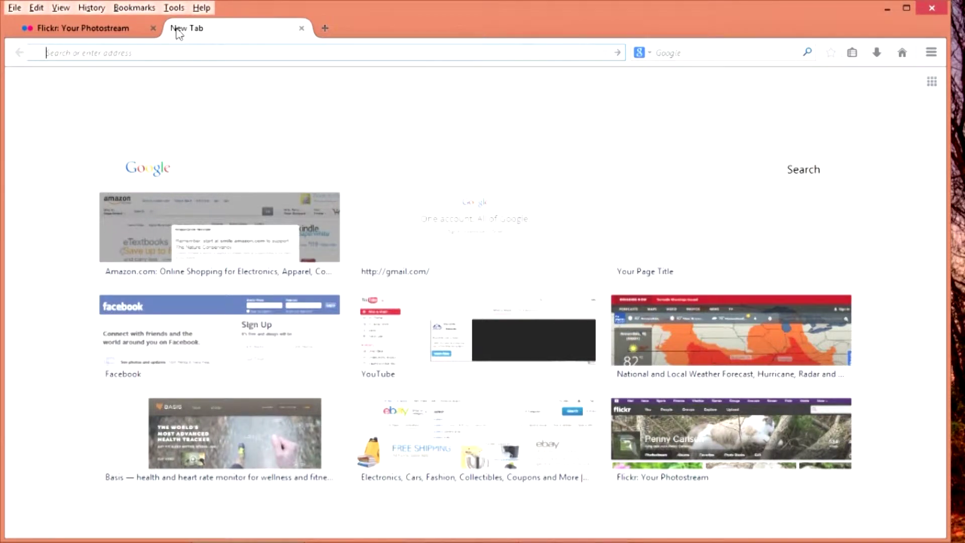
Step: Load ecollege.rutgers.edu, sign in as instructor, and open the TPCS: Digital Photog course
{"action": "type", "text": "e"}
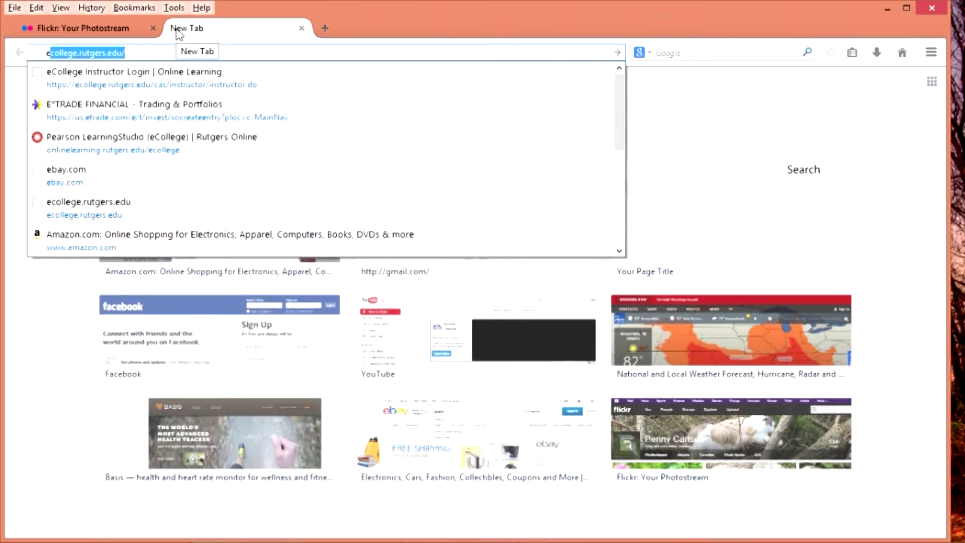
{"action": "key", "text": "Escape"}
{"action": "key", "text": "Return"}
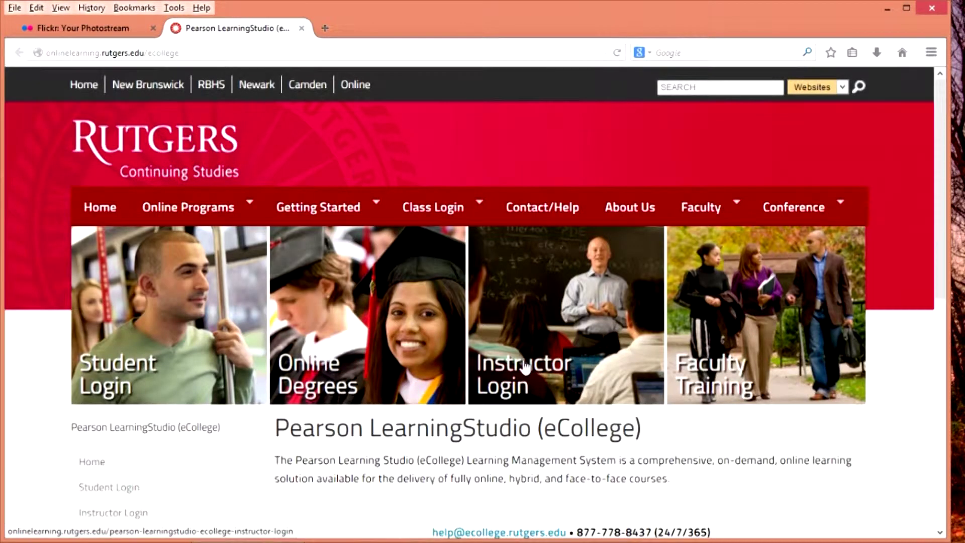
{"action": "left_click", "coordinate": [525, 367]}
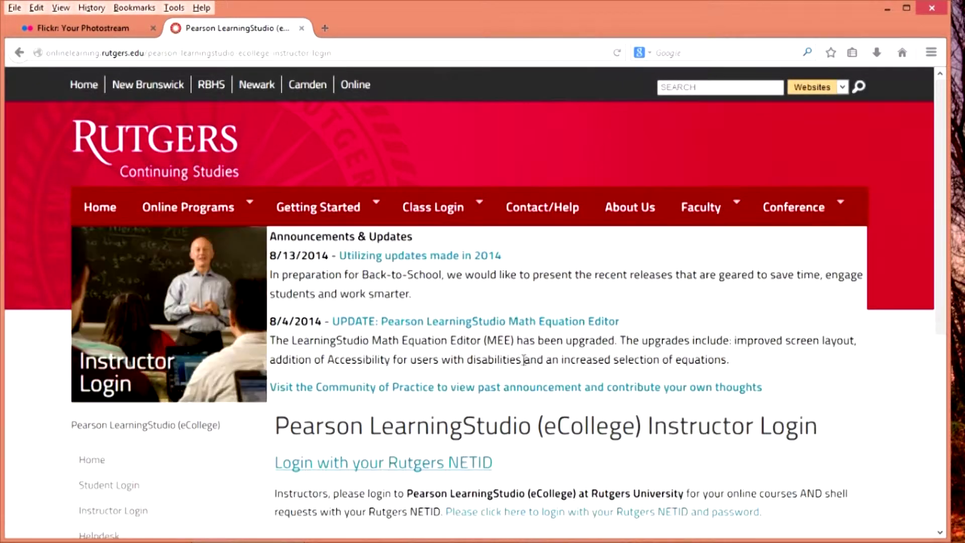
{"action": "left_click", "coordinate": [405, 467]}
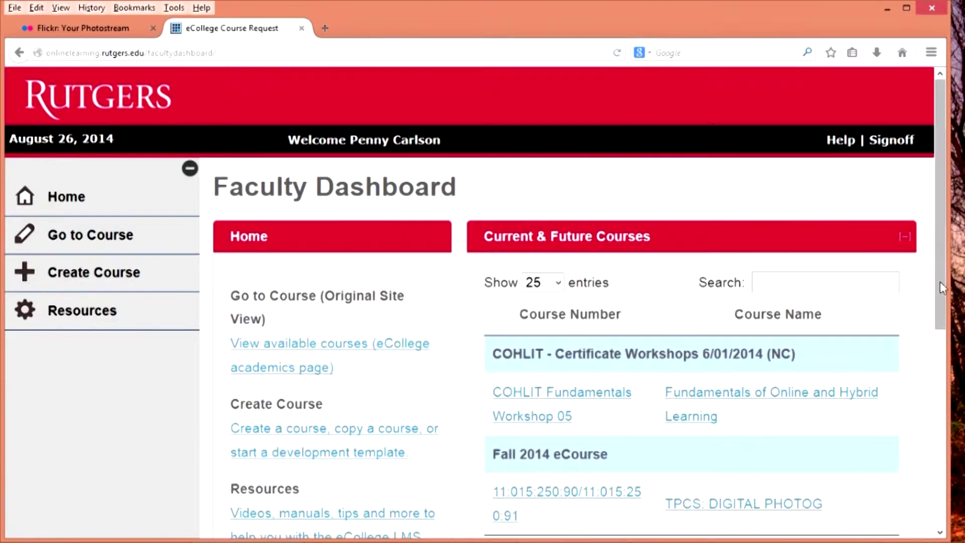
{"action": "scroll", "coordinate": [932, 356], "scroll_direction": "down", "scroll_amount": 3}
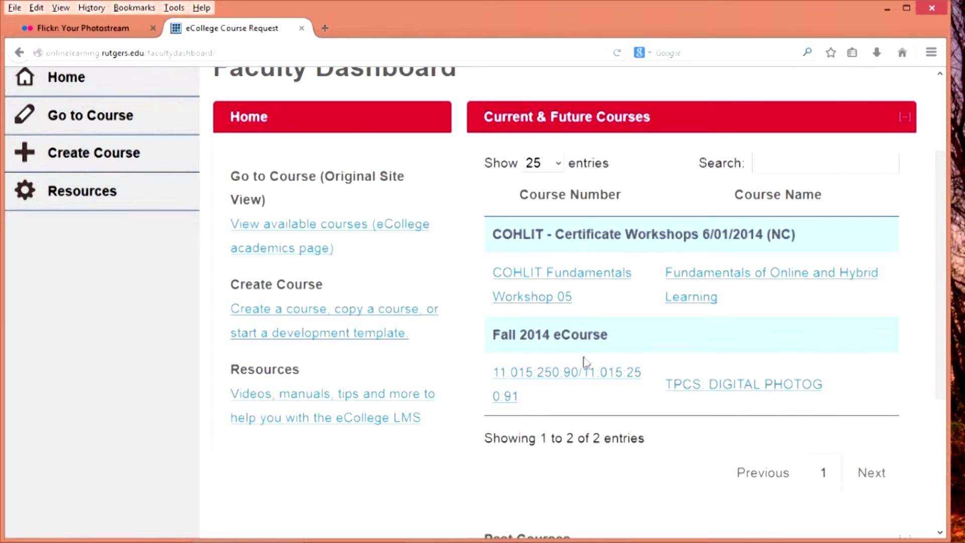
{"action": "left_click", "coordinate": [573, 375]}
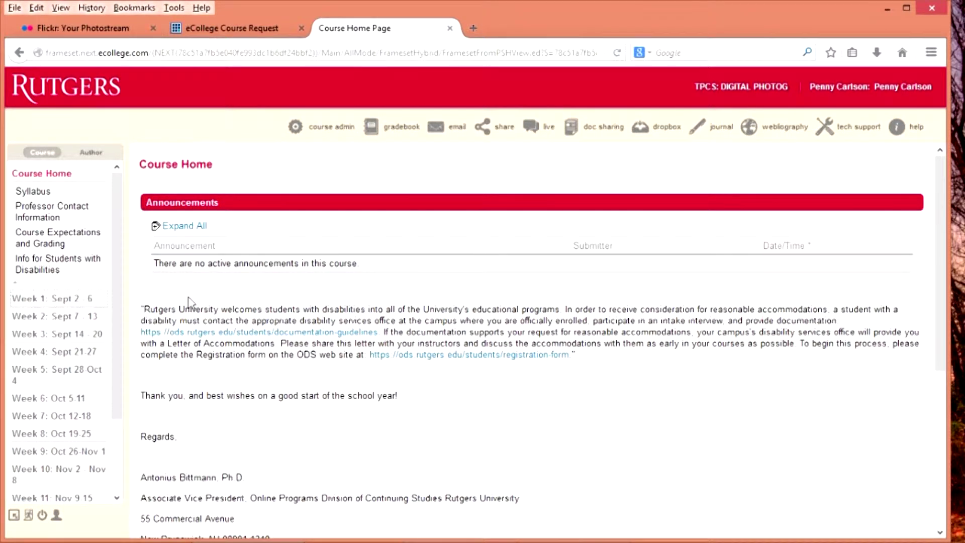
Step: Open Week 1's Assignments for the Week and follow the instructor's Flickr photostream link under item 4
{"action": "left_click", "coordinate": [73, 305]}
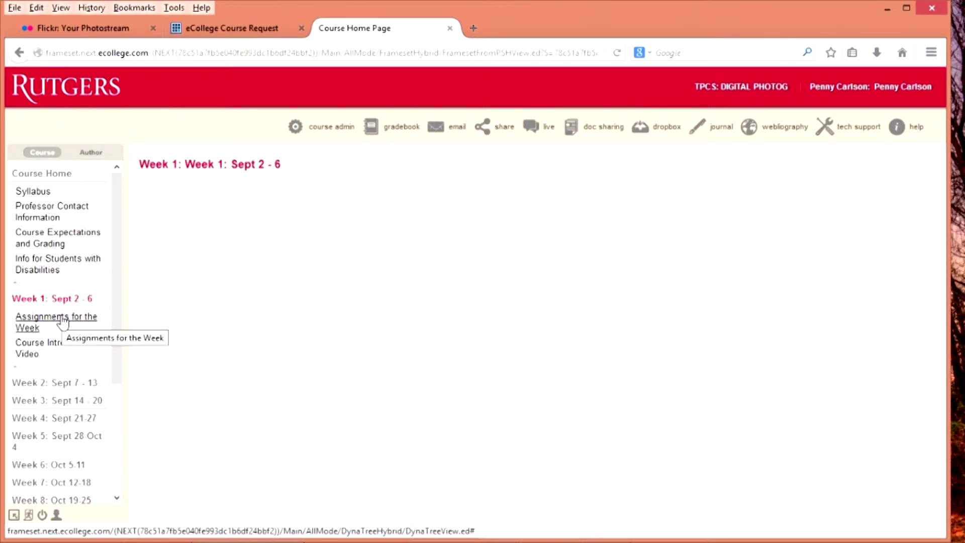
{"action": "left_click", "coordinate": [63, 322]}
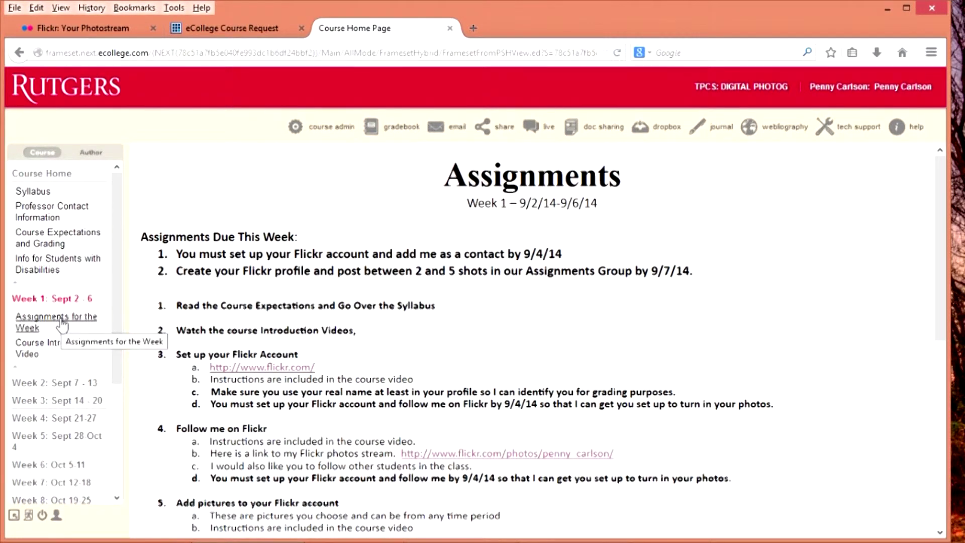
{"action": "scroll", "coordinate": [502, 352], "scroll_direction": "down", "scroll_amount": 5}
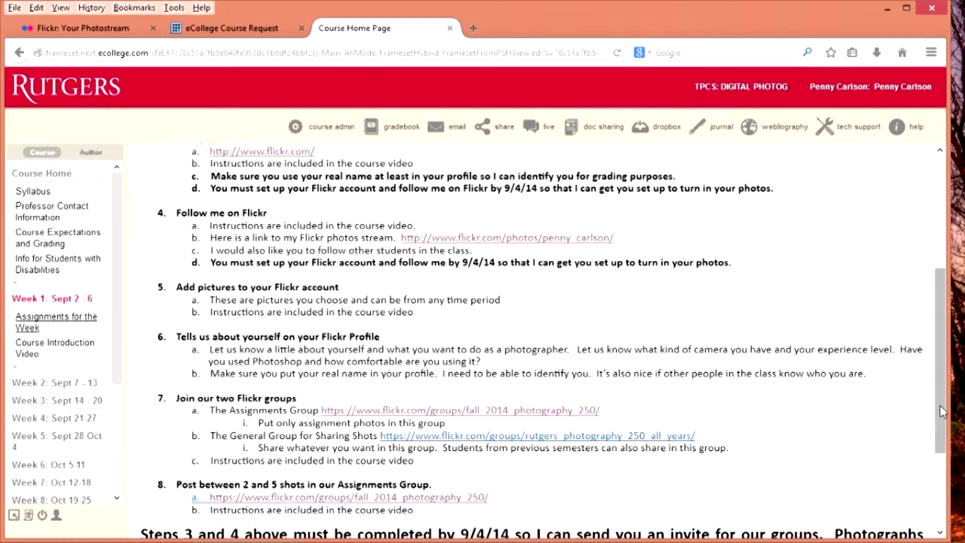
{"action": "scroll", "coordinate": [942, 411], "scroll_direction": "up", "scroll_amount": 3}
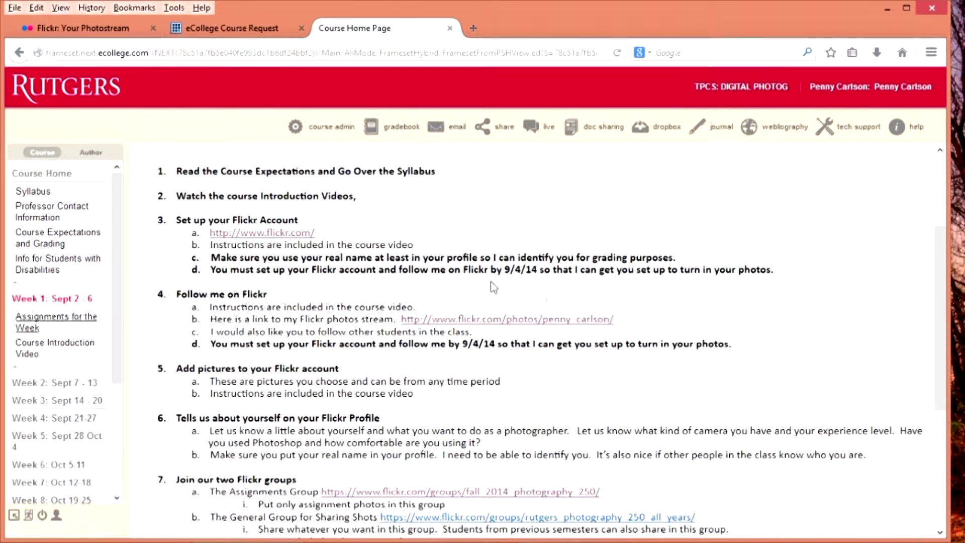
{"action": "scroll", "coordinate": [942, 257], "scroll_direction": "up", "scroll_amount": 3}
{"action": "scroll", "coordinate": [942, 256], "scroll_direction": "up", "scroll_amount": 2}
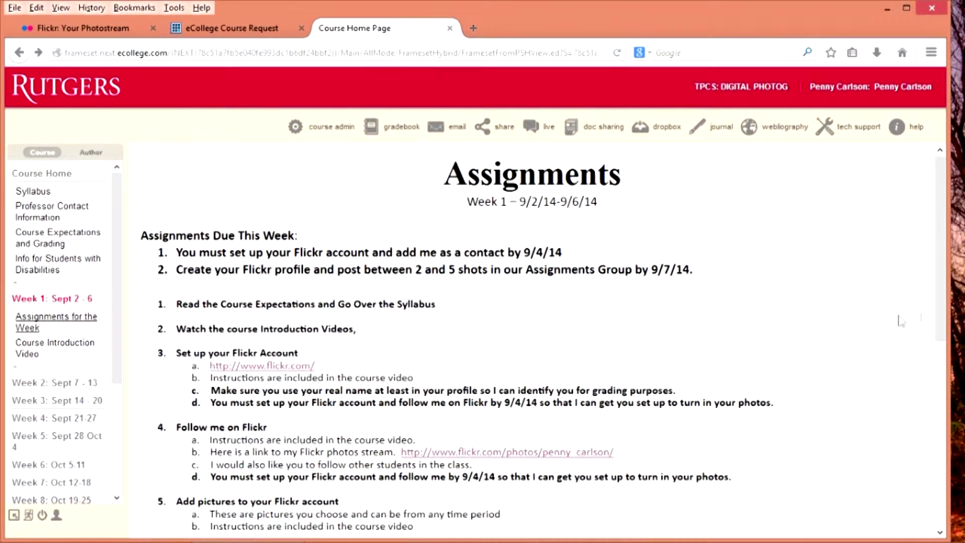
{"action": "scroll", "coordinate": [937, 319], "scroll_direction": "down", "scroll_amount": 3}
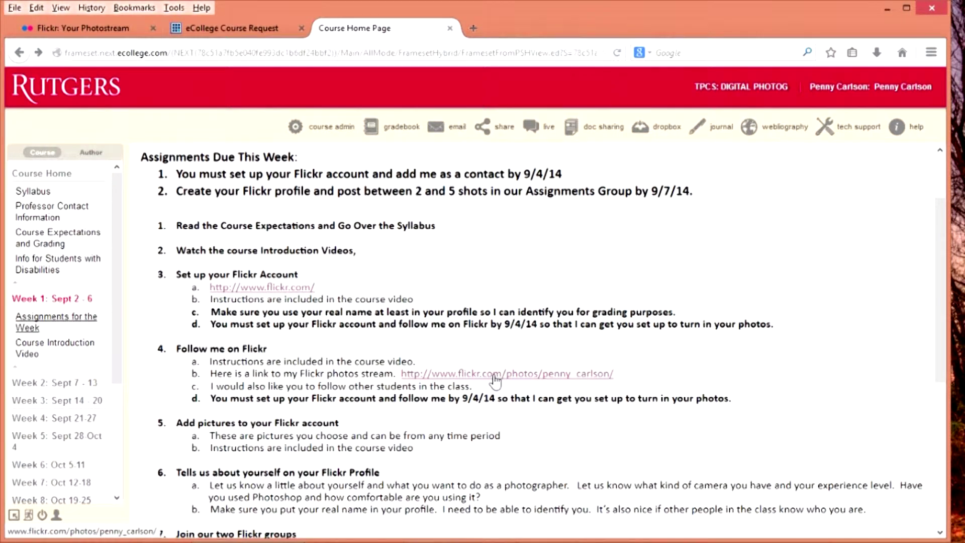
{"action": "left_click", "coordinate": [496, 380]}
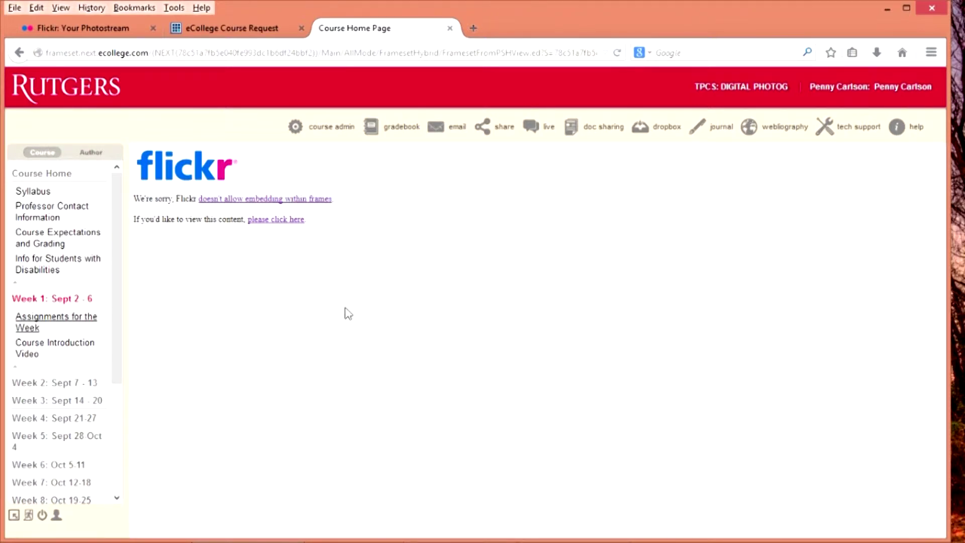
Step: Open the instructor's photostream in its own tab, follow them, and tick Friend
{"action": "left_click", "coordinate": [282, 224]}
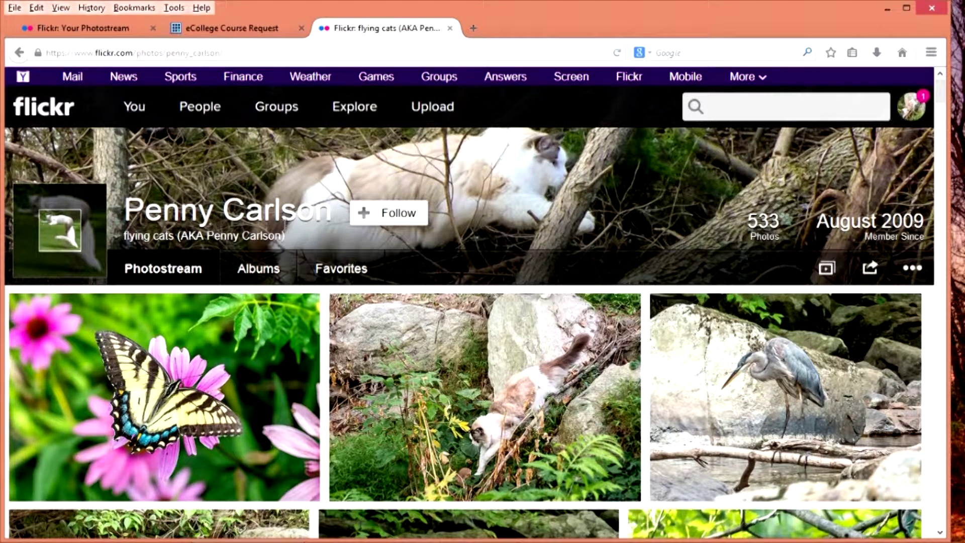
{"action": "left_click", "coordinate": [359, 224]}
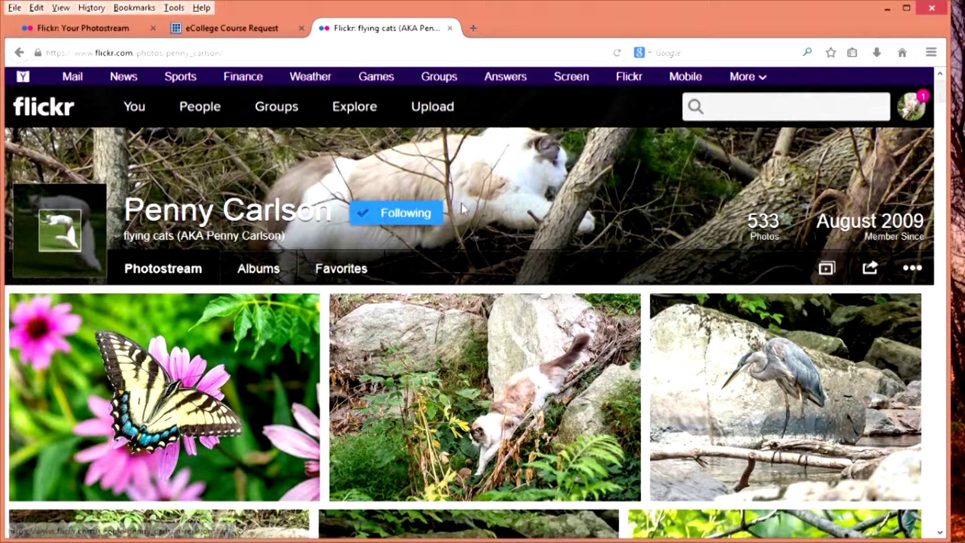
{"action": "left_click", "coordinate": [455, 219]}
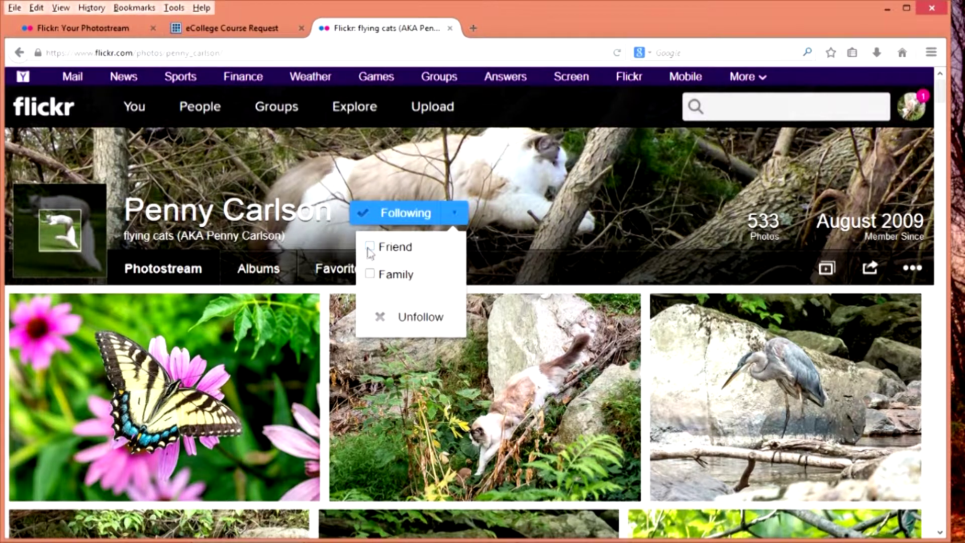
{"action": "left_click", "coordinate": [370, 247]}
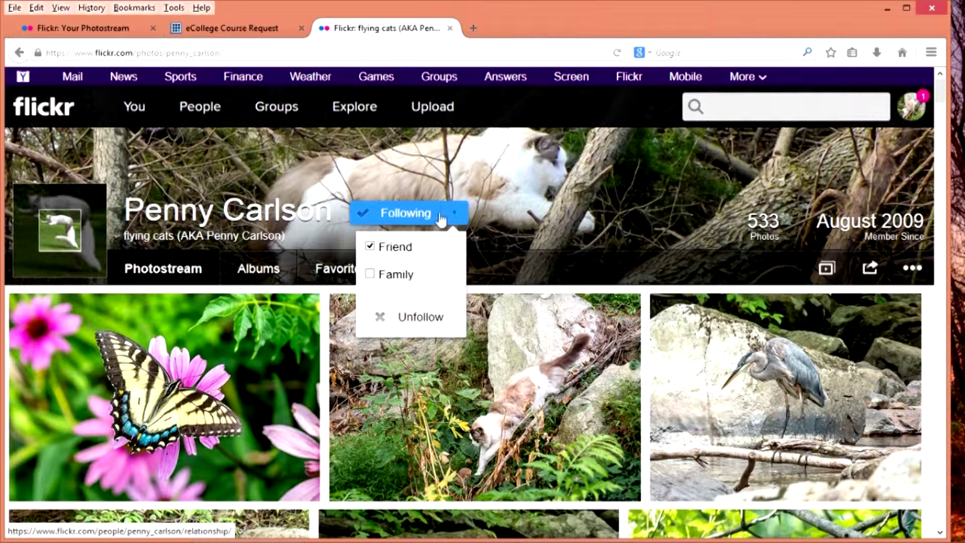
{"action": "left_click", "coordinate": [454, 219]}
{"action": "left_click", "coordinate": [454, 220]}
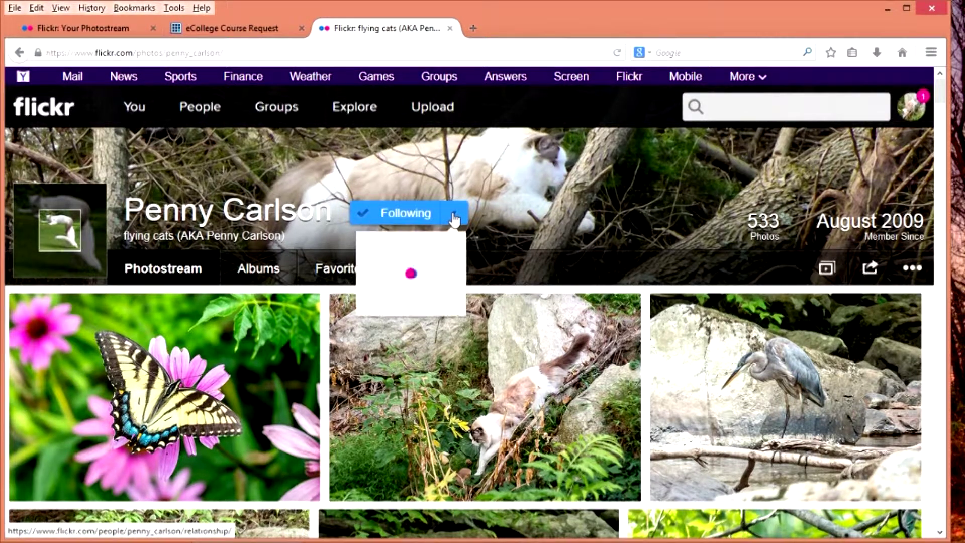
{"action": "left_click", "coordinate": [454, 220]}
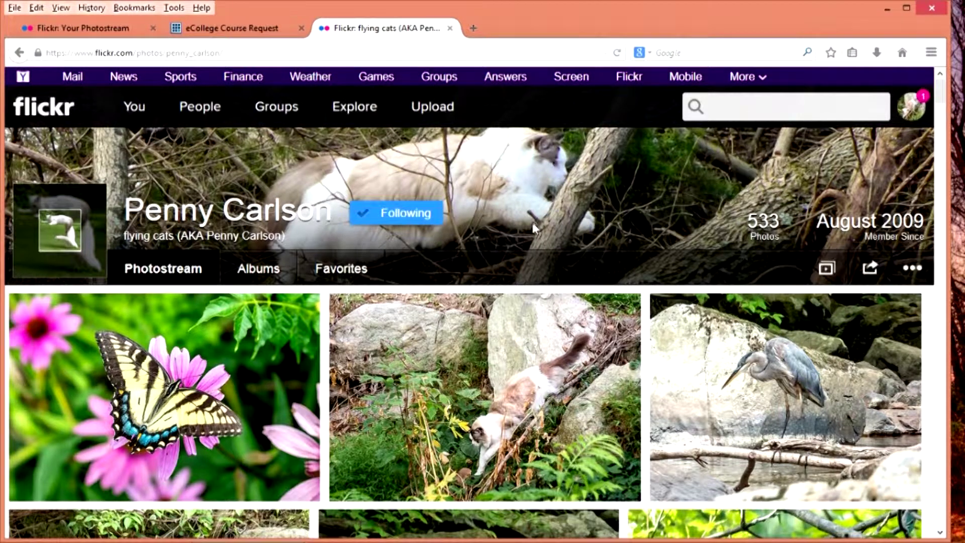
Step: From the eCollege item 7 link, open the Fall 2014 Rutgers Assignments Group and request to join
{"action": "left_click", "coordinate": [250, 29]}
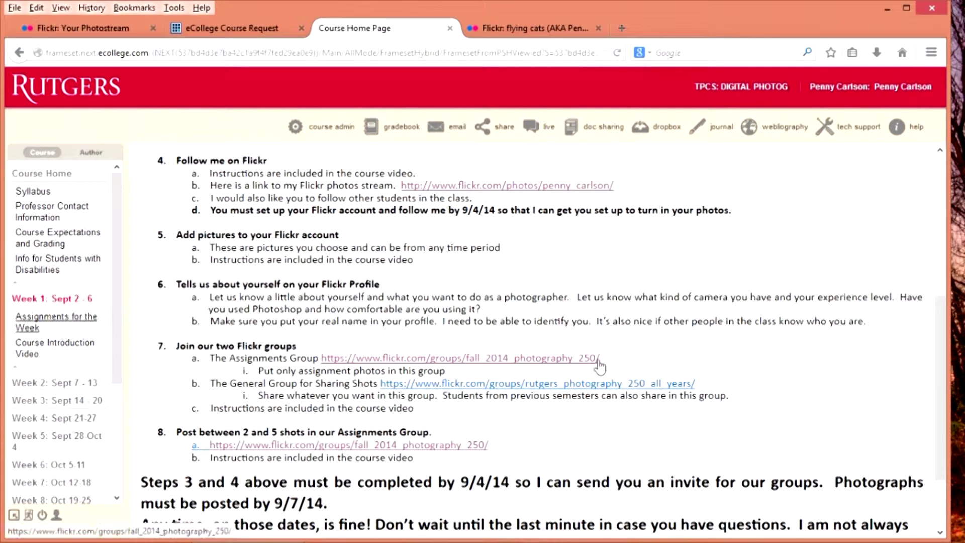
{"action": "left_click", "coordinate": [528, 361]}
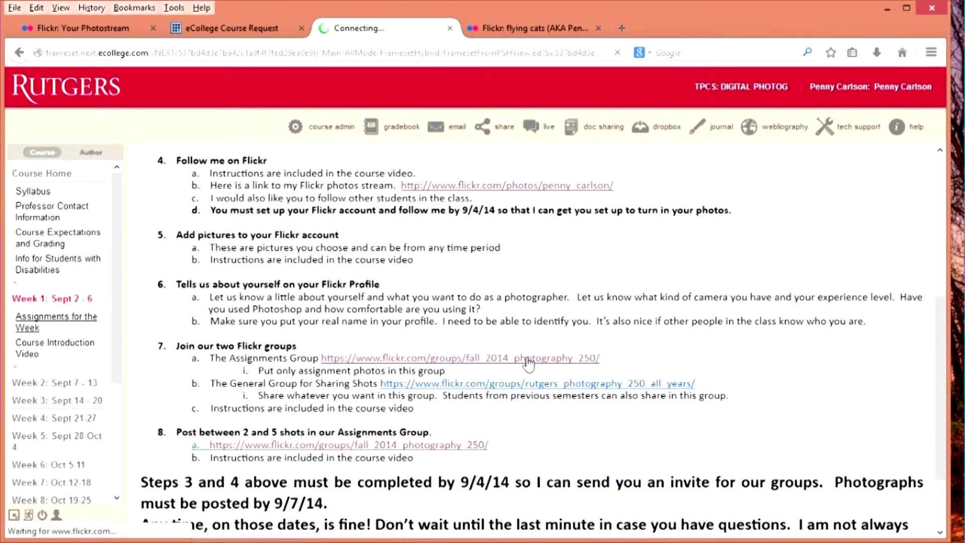
{"action": "left_click", "coordinate": [528, 361]}
{"action": "left_click_drag", "start_coordinate": [528, 361], "coordinate": [502, 402]}
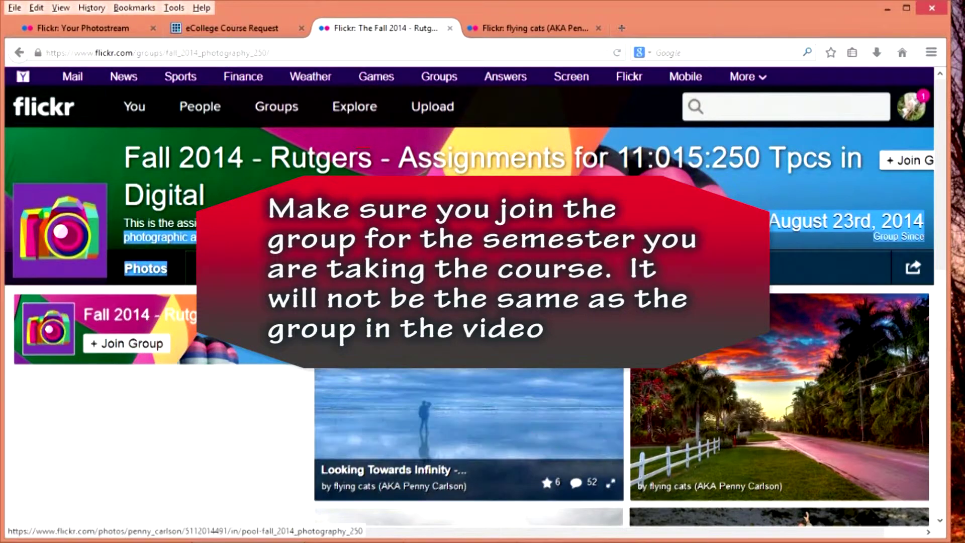
{"action": "left_click", "coordinate": [273, 434]}
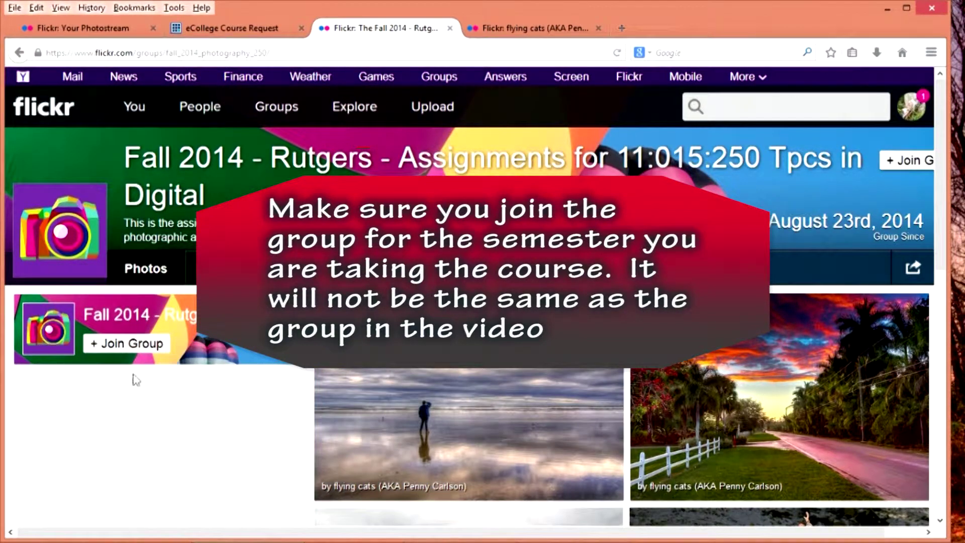
{"action": "left_click", "coordinate": [95, 349]}
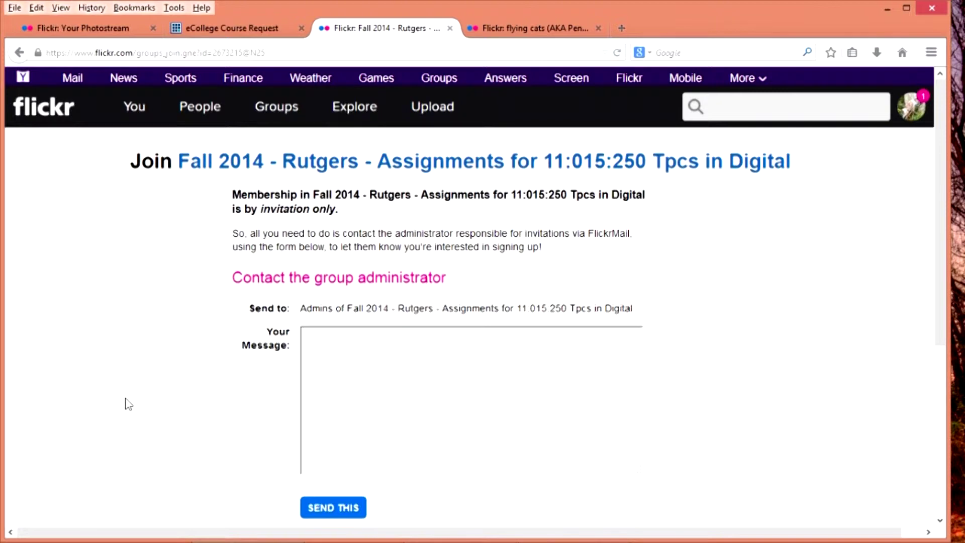
Step: Send the administrators an introduction with the student's name and Photography 250, asking to join
{"action": "left_click", "coordinate": [338, 365]}
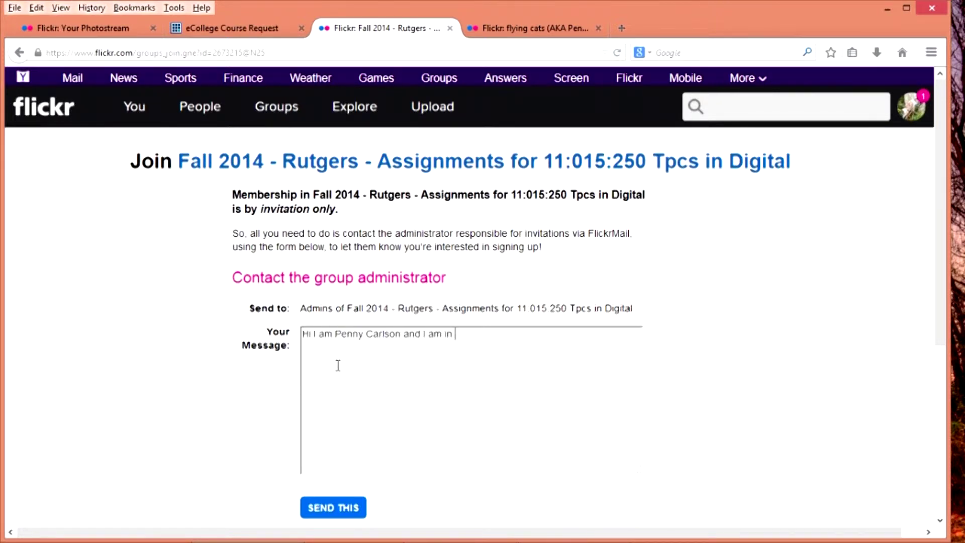
{"action": "type", "text": "Photography 250. I woul"}
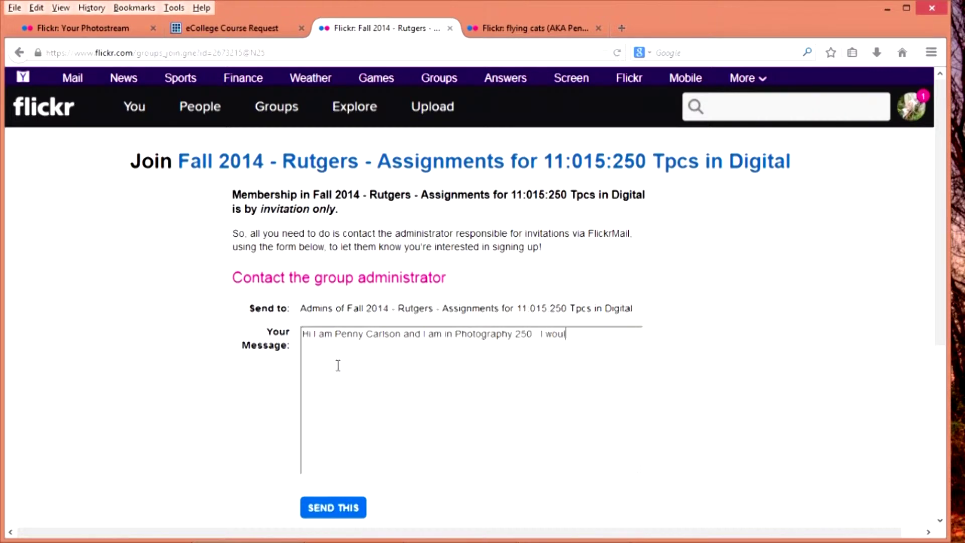
{"action": "type", "text": "d like to join this group."}
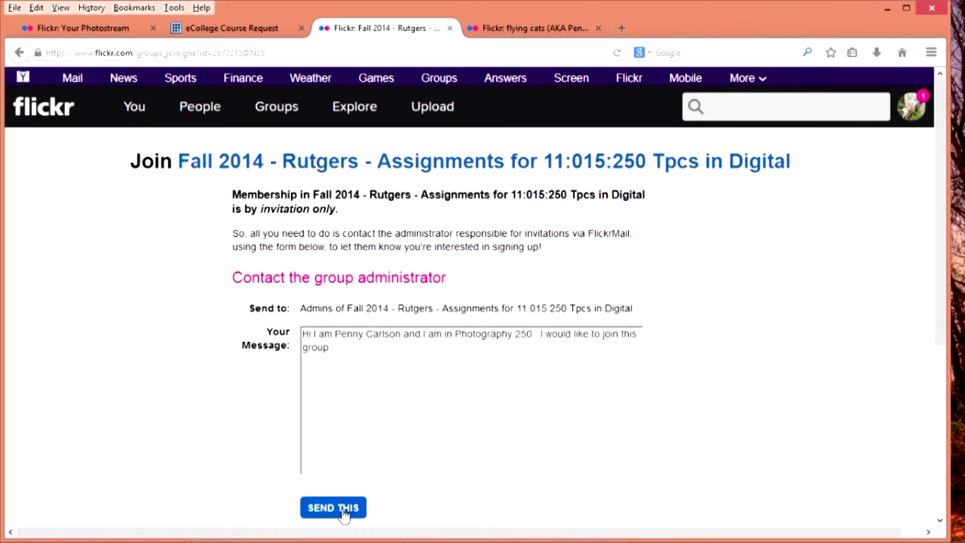
{"action": "left_click", "coordinate": [343, 513]}
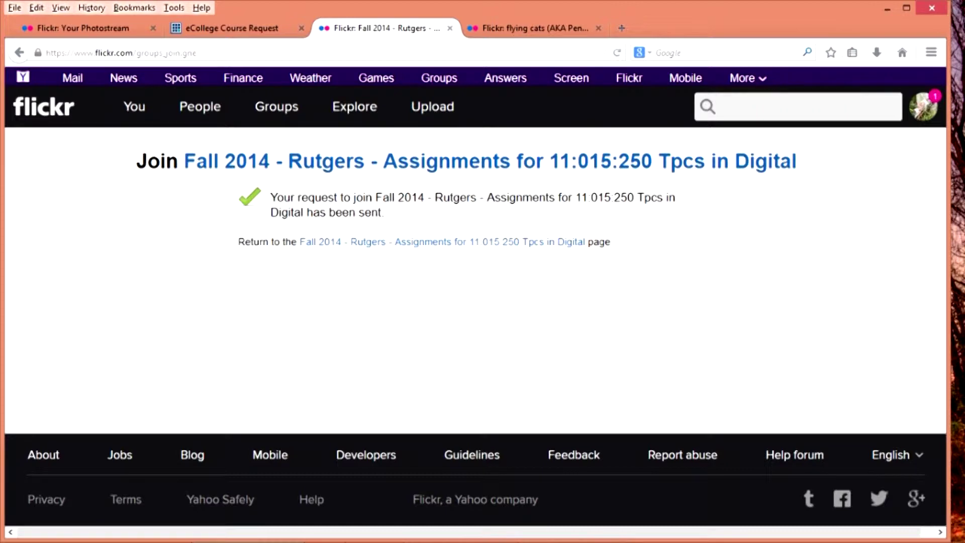
Step: From the course's weekly assignments, open the Rutgers - 11:015:250 - Share Your Shots group in its own tab
{"action": "left_click", "coordinate": [254, 29]}
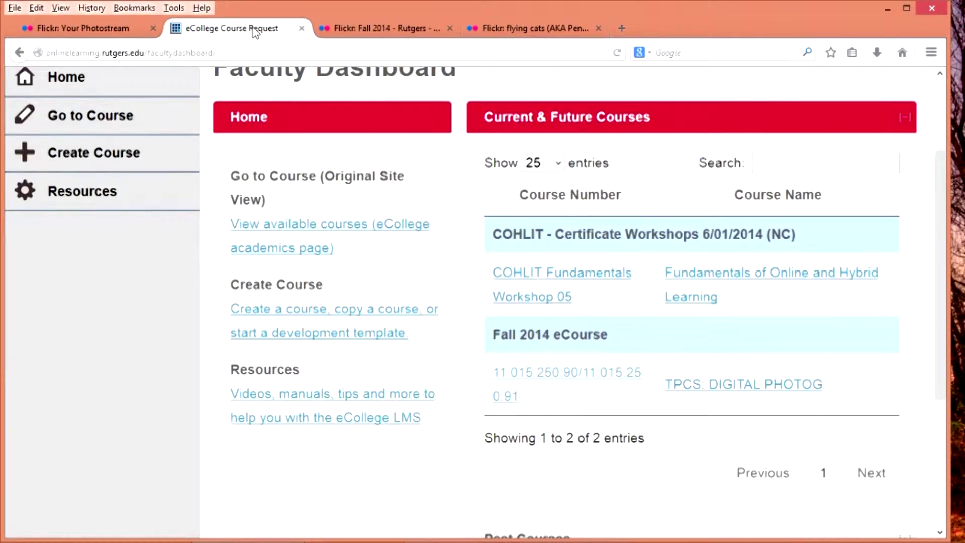
{"action": "left_click", "coordinate": [508, 376]}
{"action": "right_click", "coordinate": [929, 354]}
{"action": "left_click", "coordinate": [942, 321]}
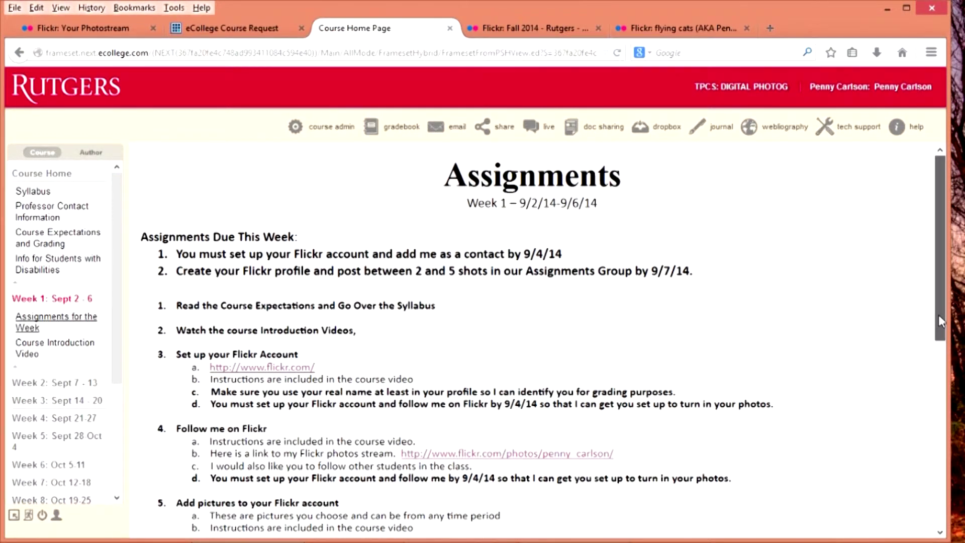
{"action": "scroll", "coordinate": [941, 321], "scroll_direction": "down", "scroll_amount": 3}
{"action": "left_click", "coordinate": [412, 478]}
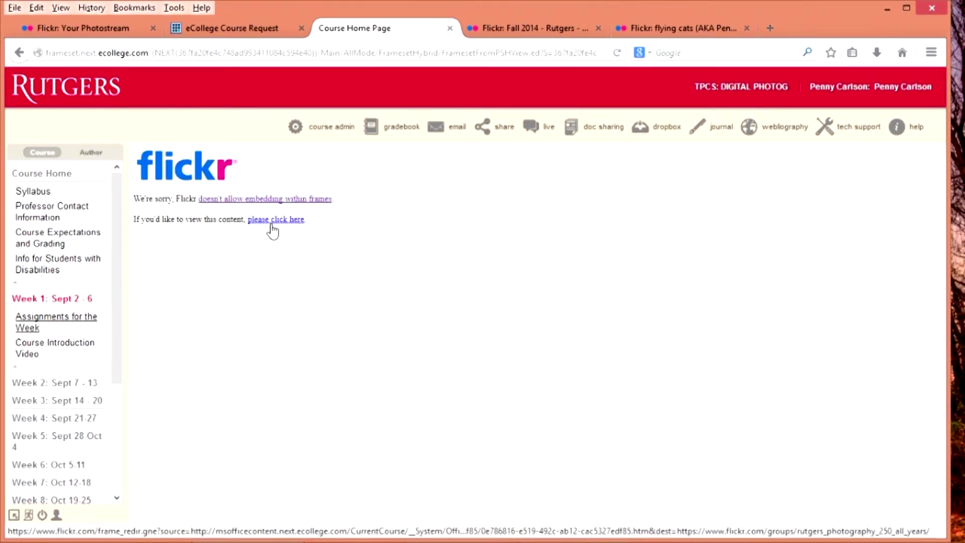
{"action": "left_click", "coordinate": [272, 219]}
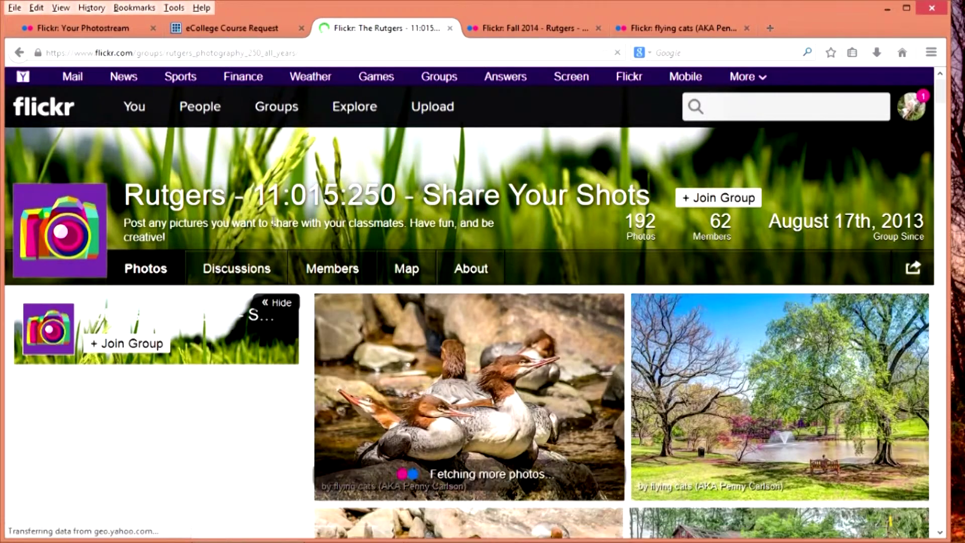
Step: Request to join Share Your Shots with the message 'Hi, I would like to join'
{"action": "left_click", "coordinate": [97, 347]}
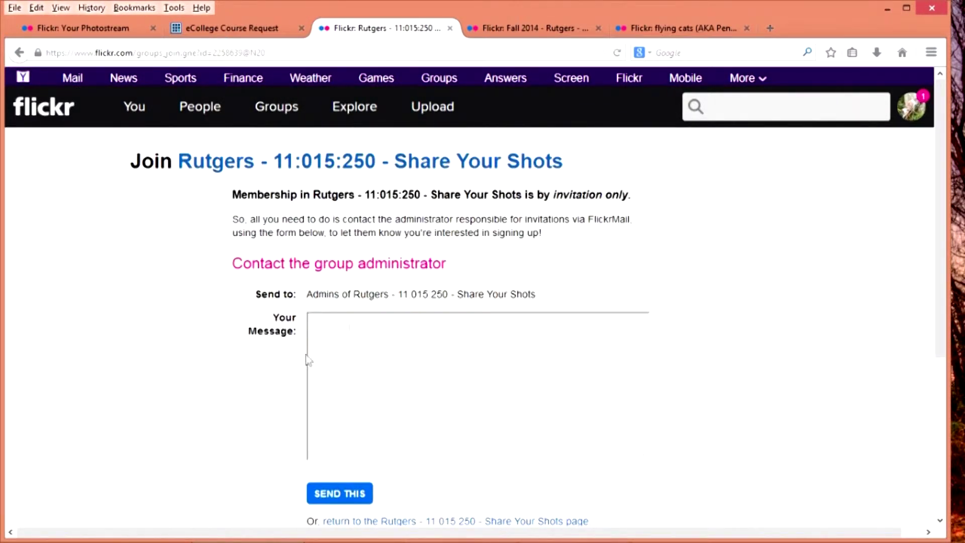
{"action": "left_click", "coordinate": [367, 331]}
{"action": "type", "text": "Hi, I would like to join"}
{"action": "left_click", "coordinate": [345, 495]}
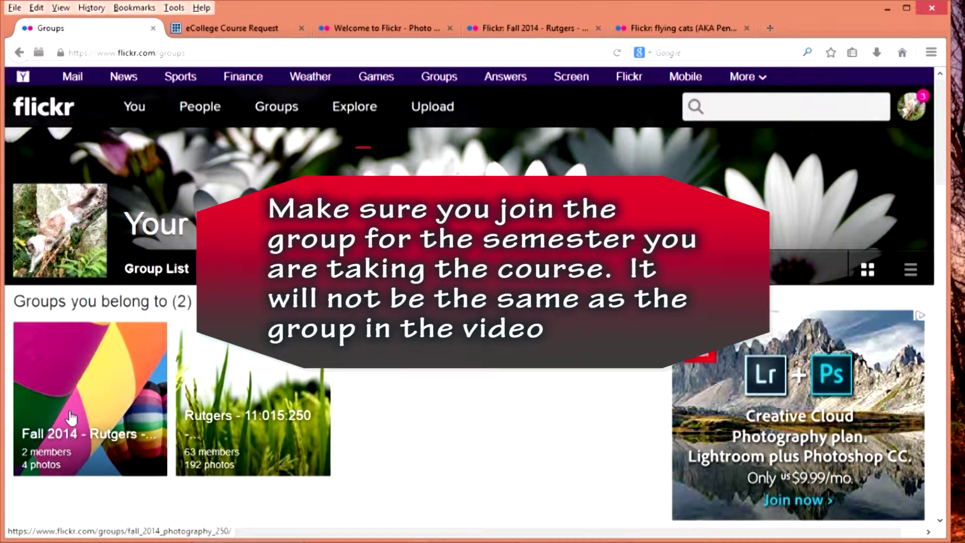
Step: Select the autumn path, butterfly and mounted patrol photos and add all three to the Fall 2014 group
{"action": "left_click", "coordinate": [71, 416]}
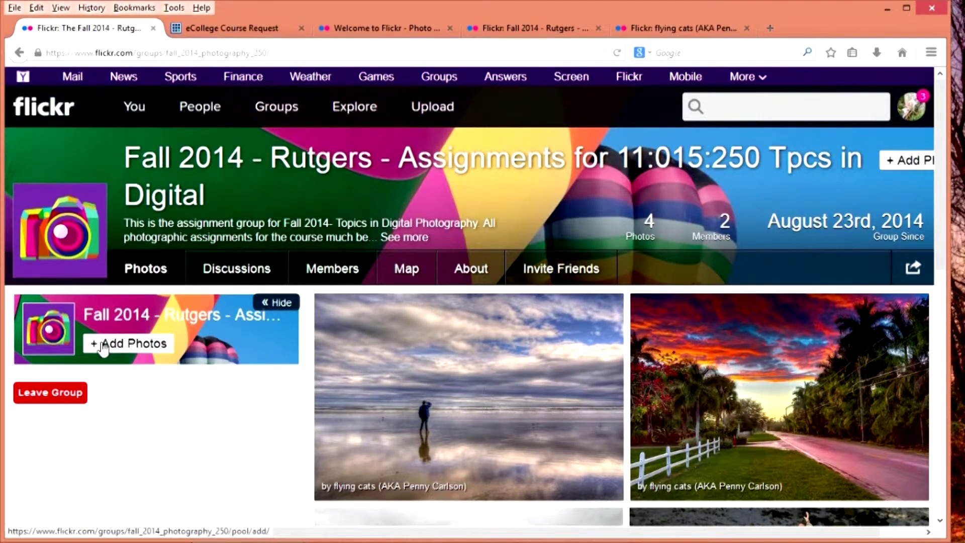
{"action": "left_click", "coordinate": [104, 345]}
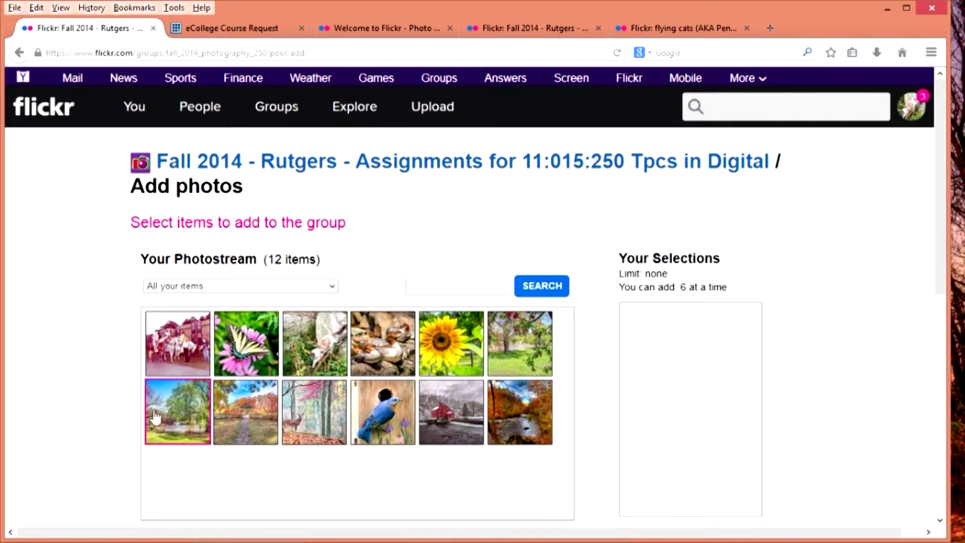
{"action": "left_click", "coordinate": [246, 412]}
{"action": "left_click", "coordinate": [246, 343]}
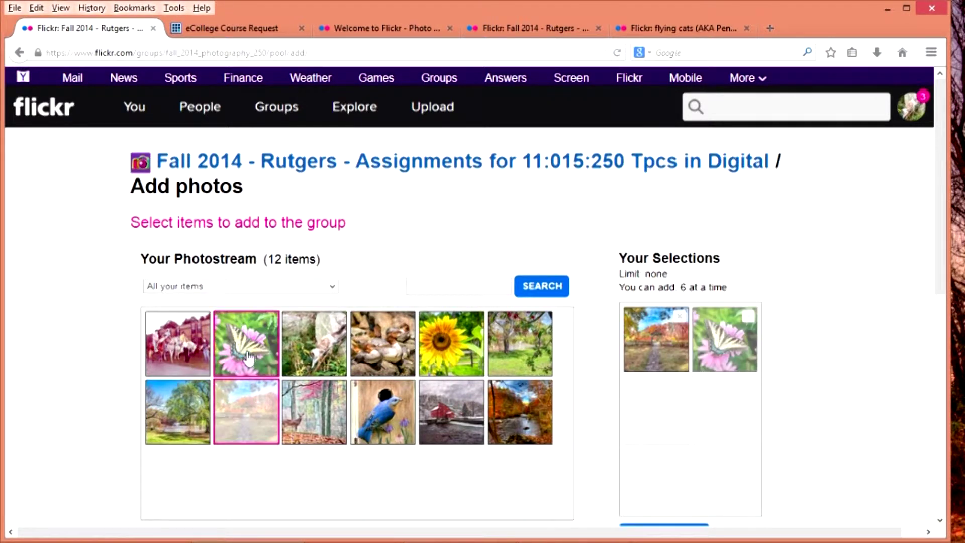
{"action": "left_click", "coordinate": [191, 341]}
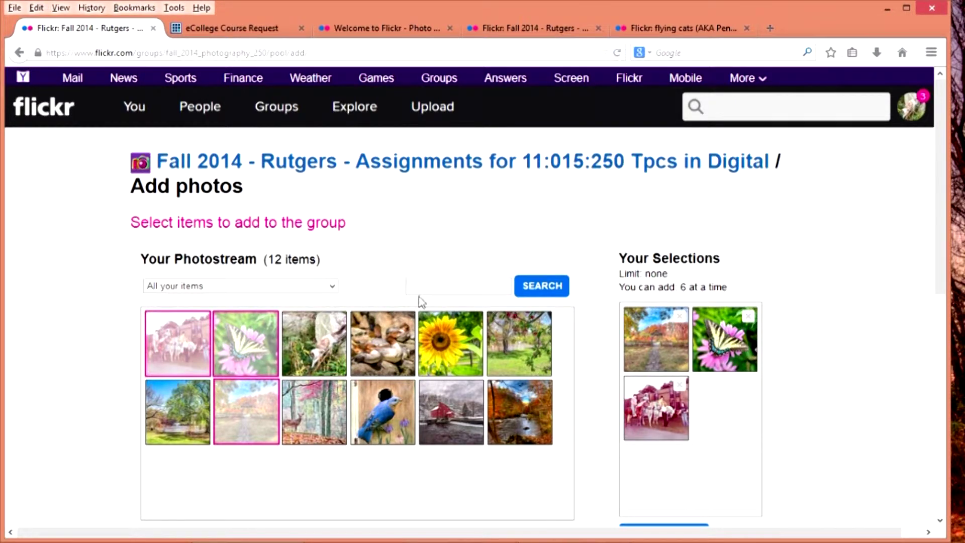
{"action": "scroll", "coordinate": [601, 302], "scroll_direction": "down", "scroll_amount": 5}
{"action": "scroll", "coordinate": [598, 303], "scroll_direction": "up", "scroll_amount": 4}
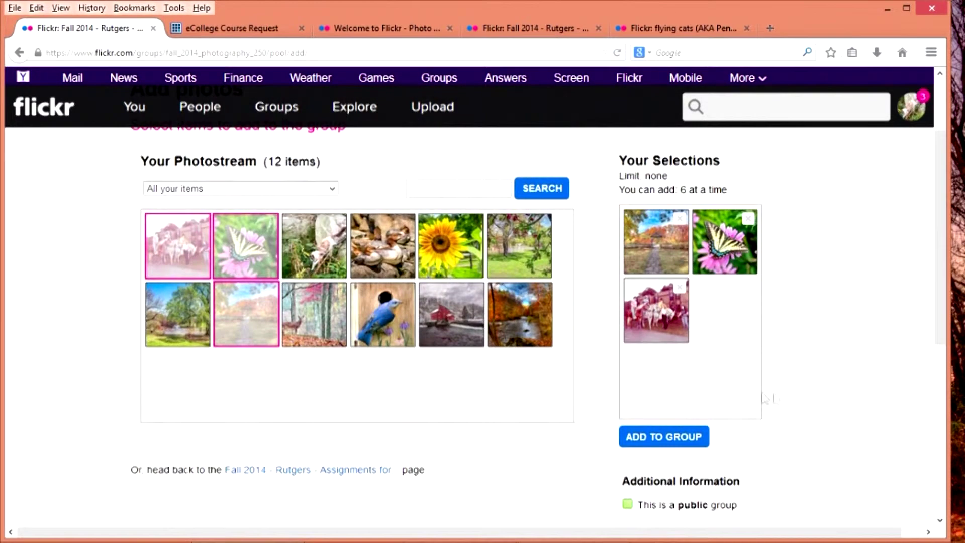
{"action": "left_click", "coordinate": [662, 439]}
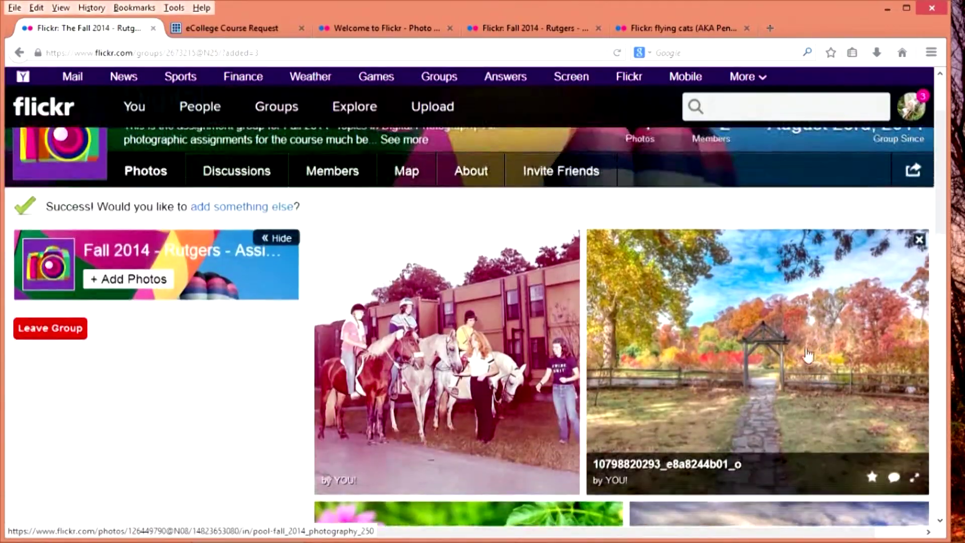
{"action": "scroll", "coordinate": [808, 355], "scroll_direction": "down", "scroll_amount": 5}
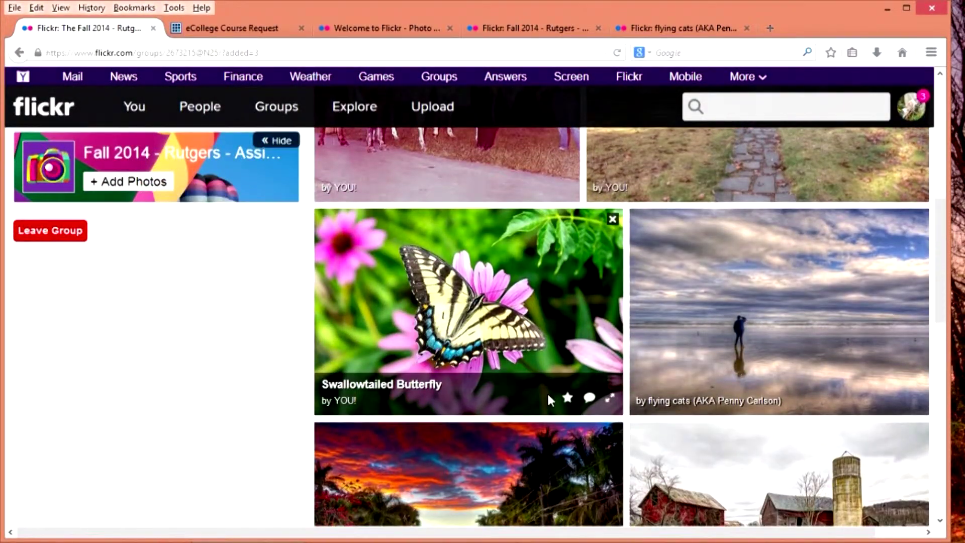
{"action": "double_click", "coordinate": [668, 367]}
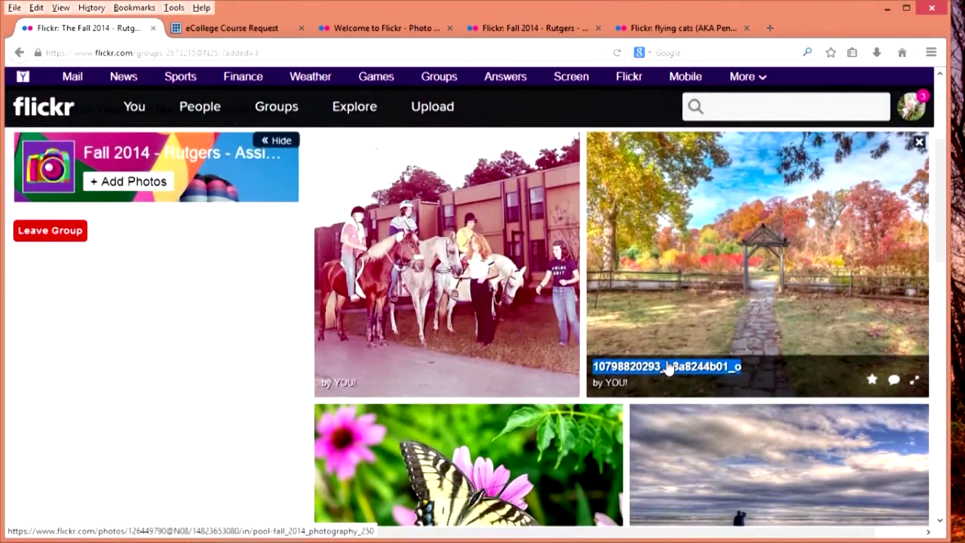
{"action": "left_click", "coordinate": [668, 366]}
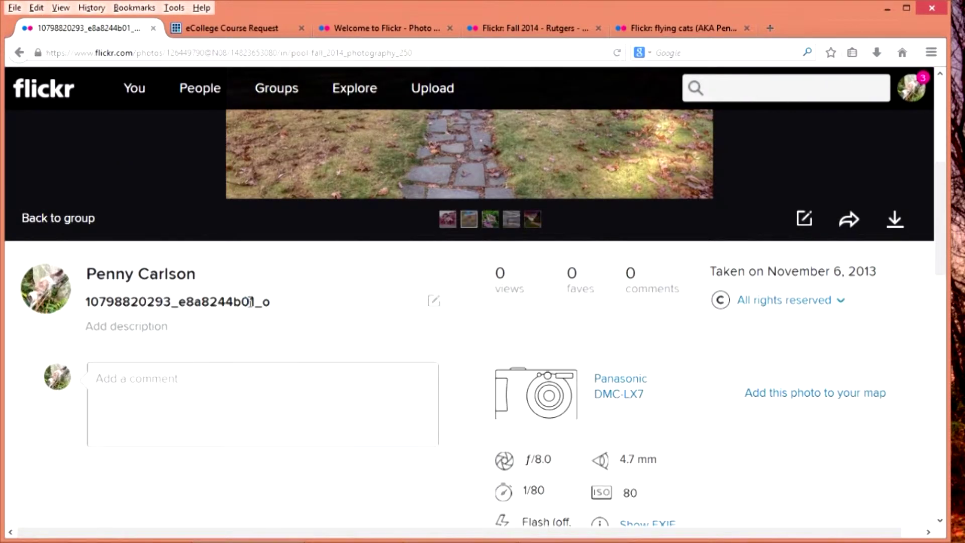
{"action": "left_click", "coordinate": [435, 301]}
{"action": "type", "text": "Helyar Woods"}
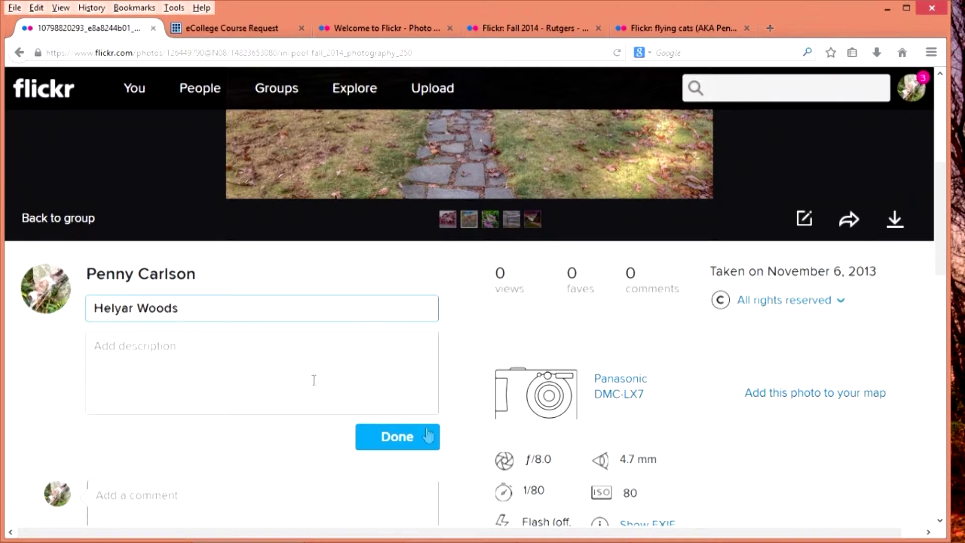
{"action": "left_click", "coordinate": [391, 439]}
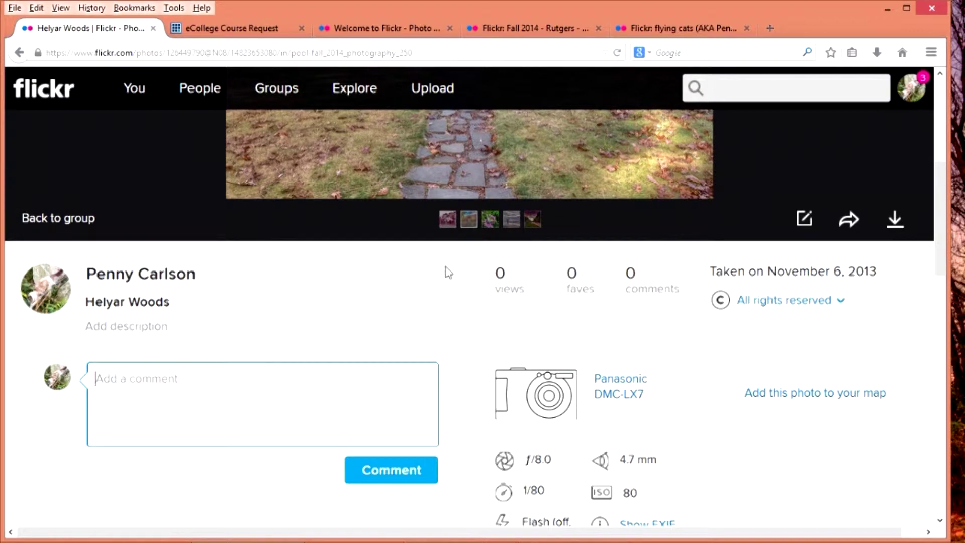
{"action": "scroll", "coordinate": [127, 363], "scroll_direction": "down", "scroll_amount": 2}
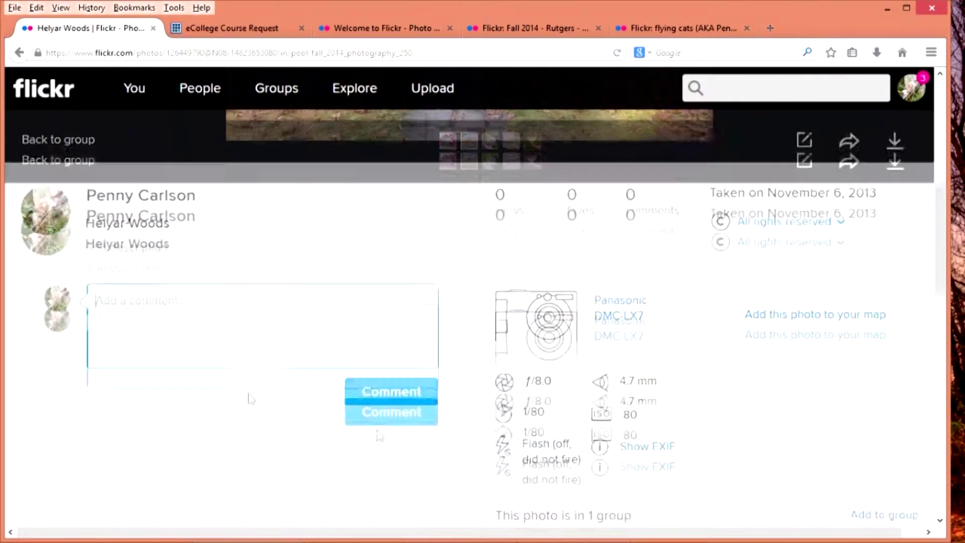
Step: Step to the previous group photo, then go back to the Fall 2014 Rutgers assignments pool
{"action": "scroll", "coordinate": [250, 301], "scroll_direction": "up", "scroll_amount": 5}
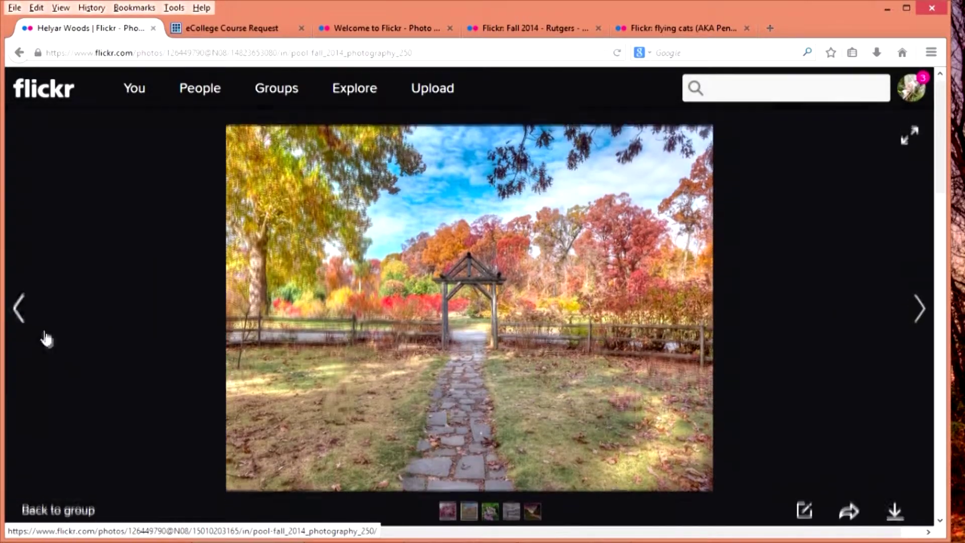
{"action": "left_click", "coordinate": [12, 319]}
{"action": "scroll", "coordinate": [254, 384], "scroll_direction": "down", "scroll_amount": 1}
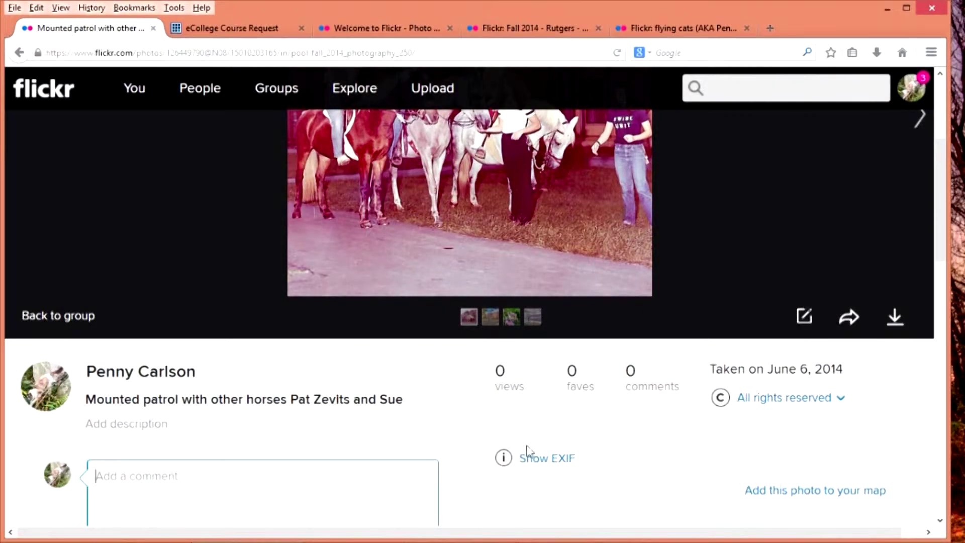
{"action": "scroll", "coordinate": [507, 432], "scroll_direction": "up", "scroll_amount": 2}
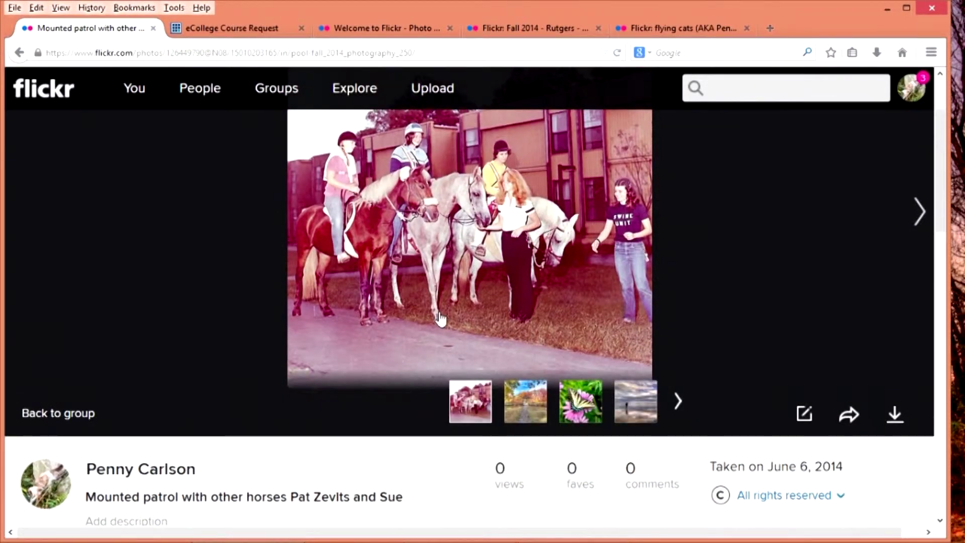
{"action": "scroll", "coordinate": [319, 512], "scroll_direction": "down", "scroll_amount": 3}
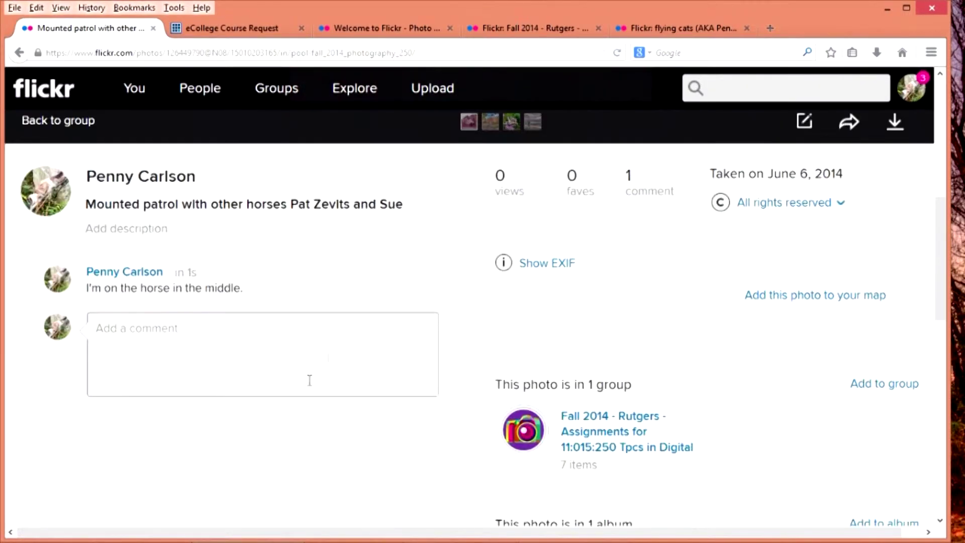
{"action": "scroll", "coordinate": [312, 337], "scroll_direction": "up", "scroll_amount": 5}
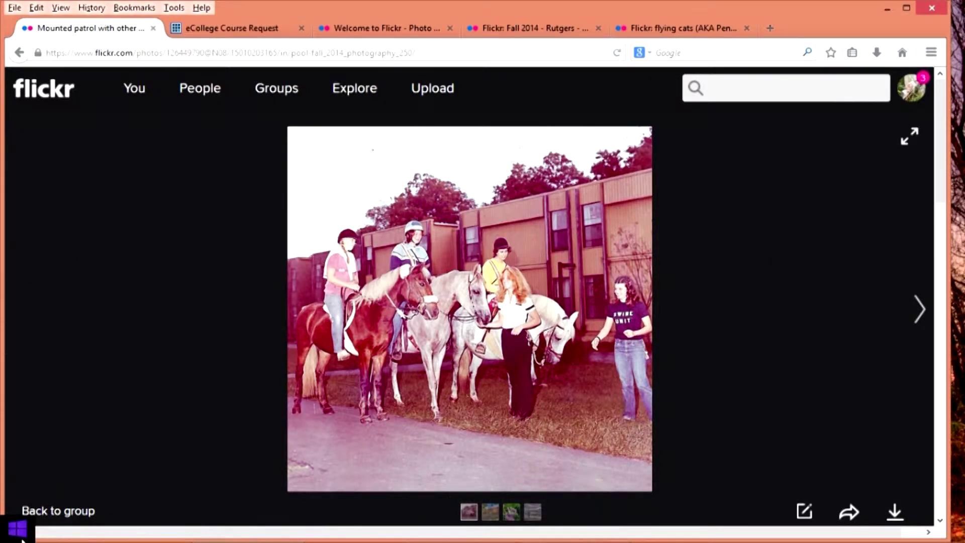
{"action": "left_click", "coordinate": [58, 513]}
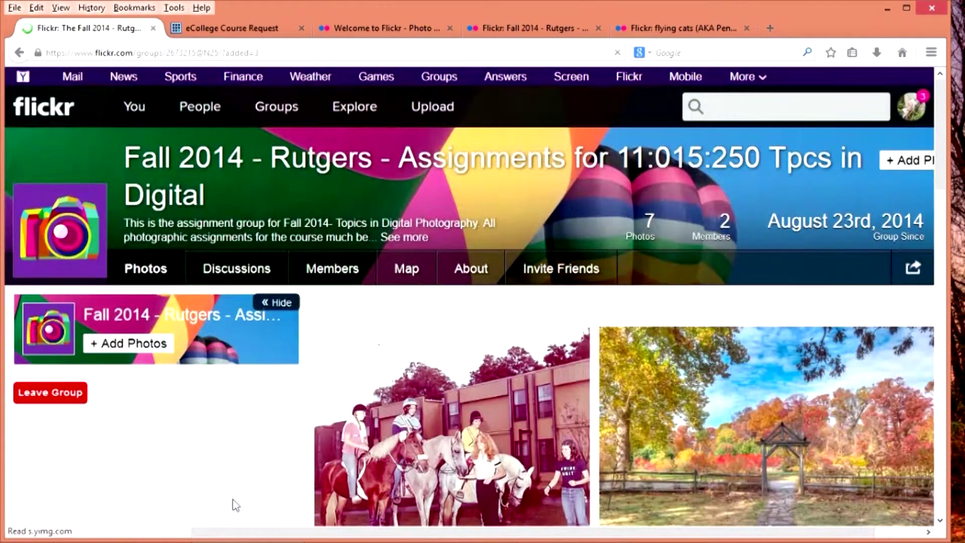
Step: Scroll through the assignments group's grid of 7 photos
{"action": "scroll", "coordinate": [245, 407], "scroll_direction": "down", "scroll_amount": 3}
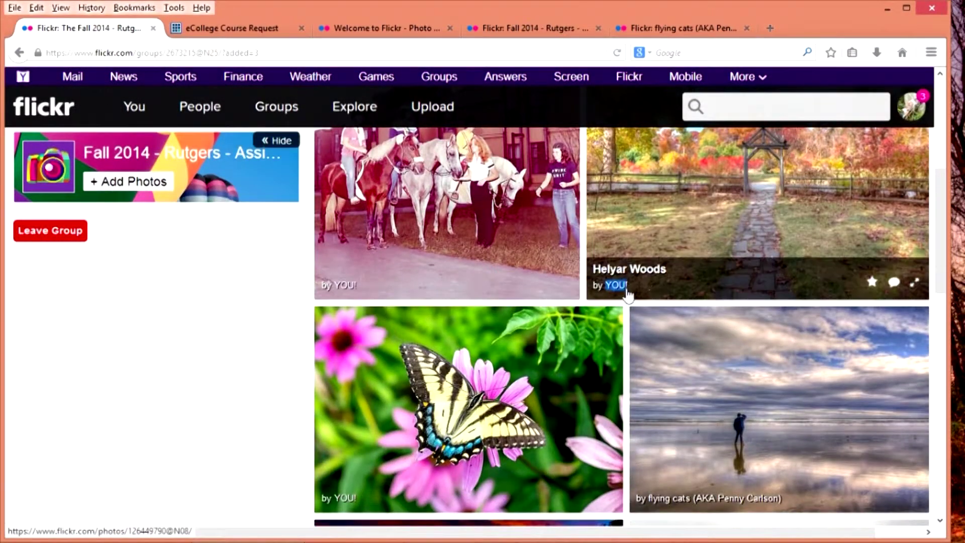
{"action": "scroll", "coordinate": [492, 453], "scroll_direction": "down", "scroll_amount": 10}
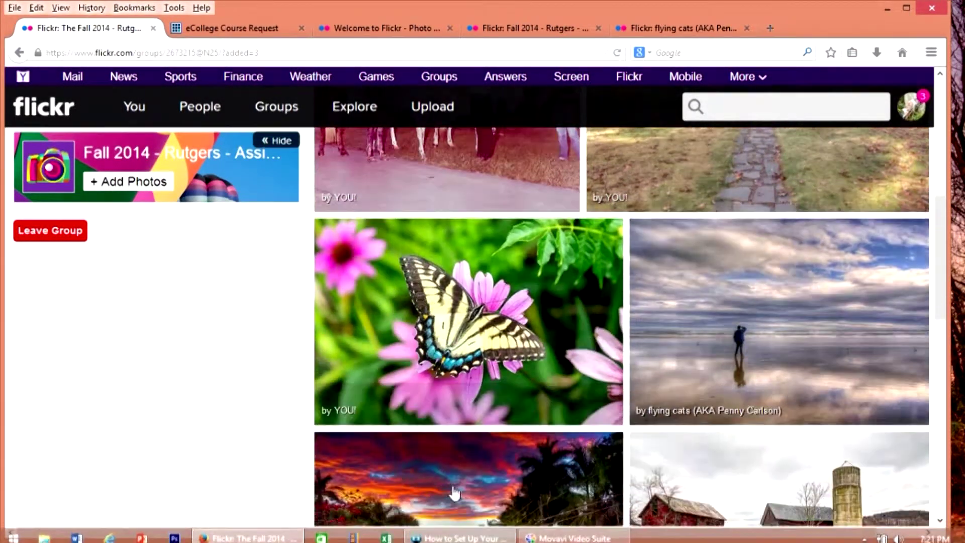
{"action": "scroll", "coordinate": [548, 375], "scroll_direction": "down", "scroll_amount": 3}
{"action": "scroll", "coordinate": [548, 375], "scroll_direction": "up", "scroll_amount": 3}
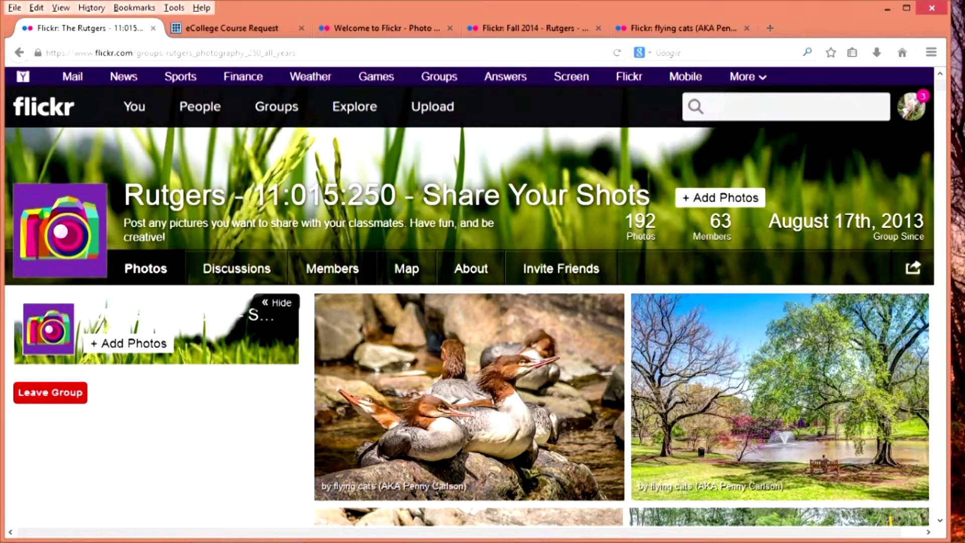
Step: Read the FlickrMail acceptances into both Rutgers groups, then return to the home feed
{"action": "left_click", "coordinate": [923, 106]}
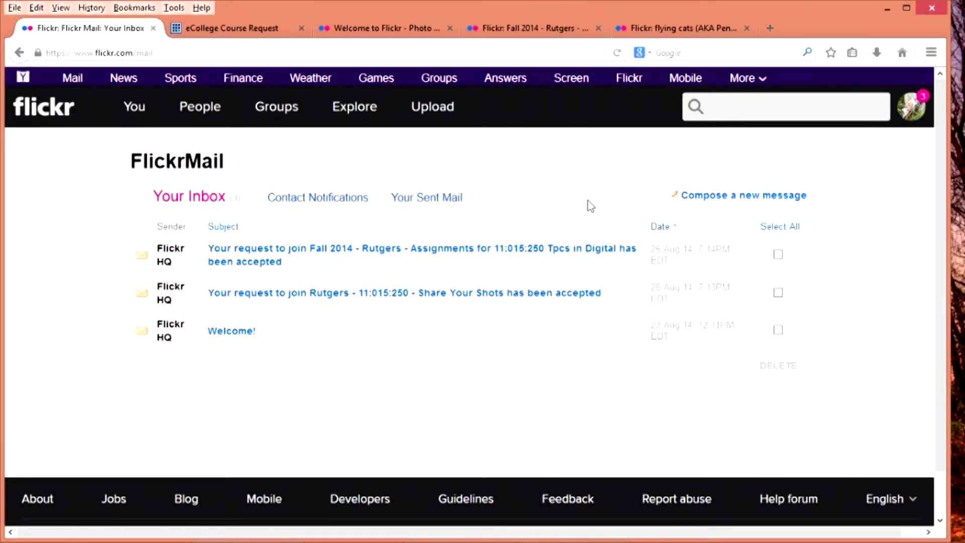
{"action": "key", "text": "alt+Left"}
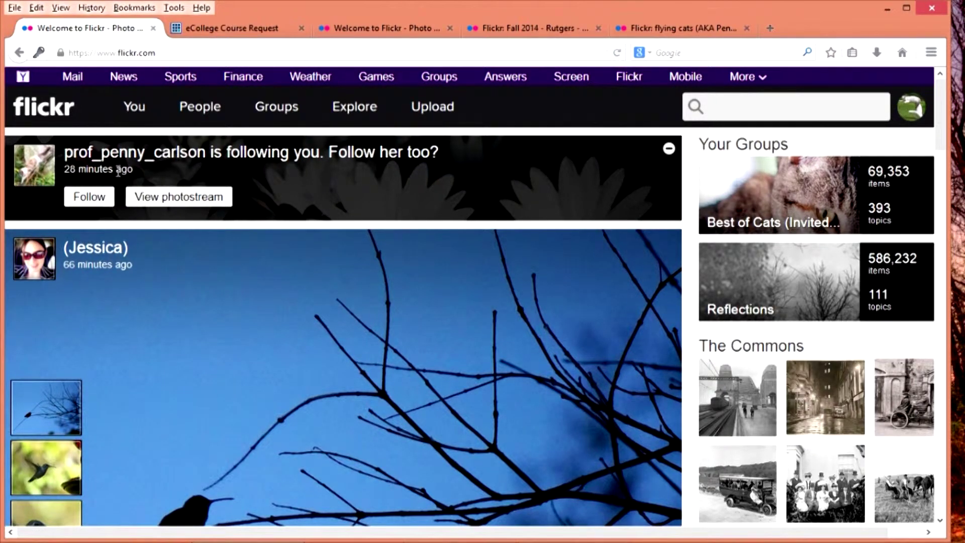
Step: Follow the instructor back and glance at the account menu before closing it
{"action": "left_click", "coordinate": [77, 206]}
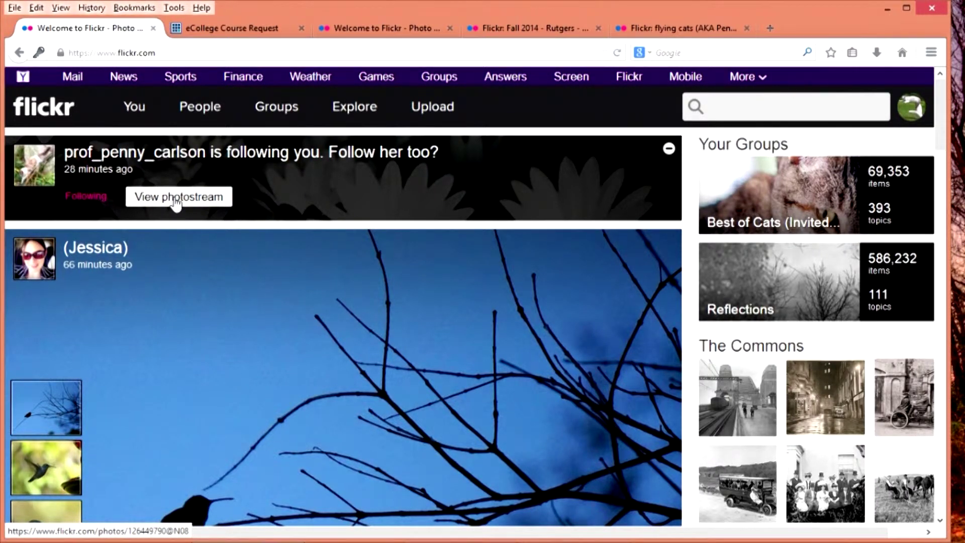
{"action": "left_click", "coordinate": [912, 114]}
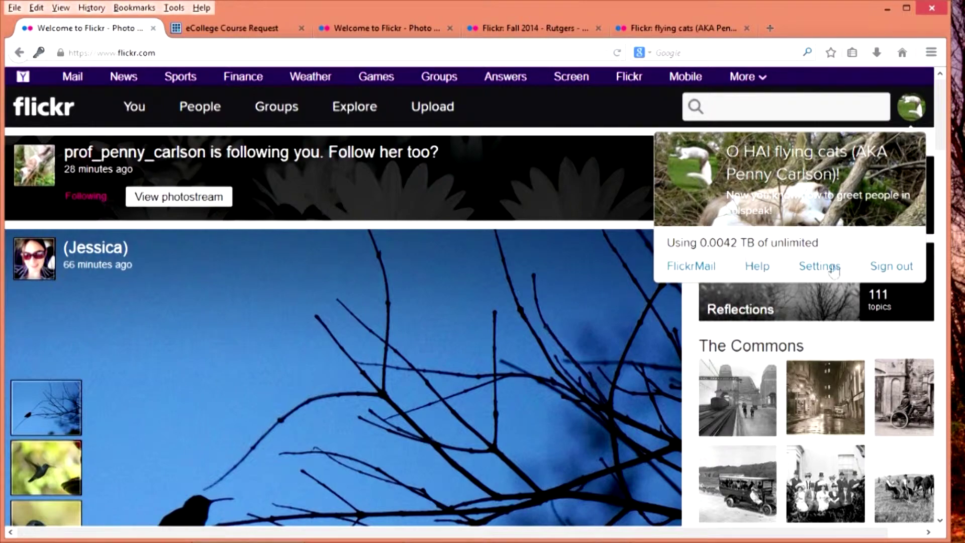
{"action": "left_click", "coordinate": [578, 308]}
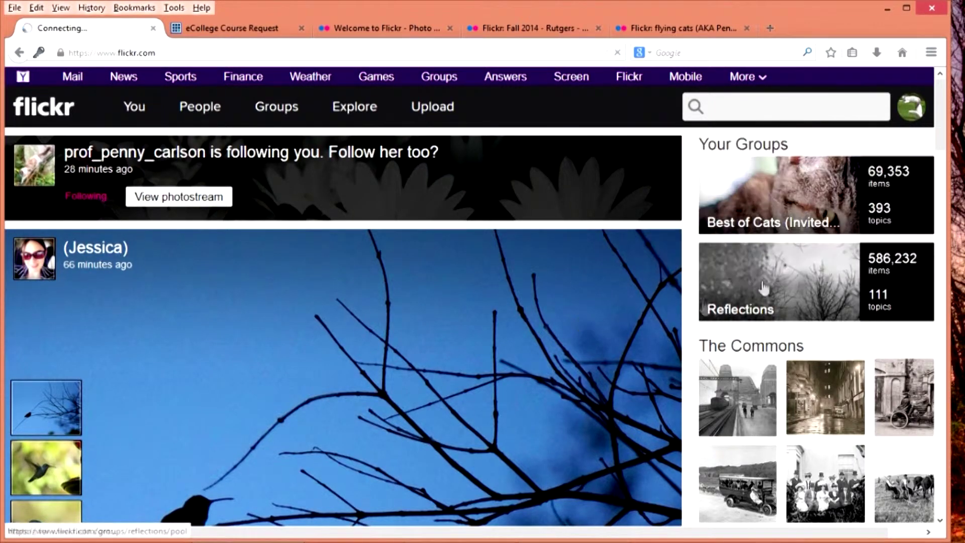
Step: Browse the activity feed, then open Your Photostream with its 534 photos
{"action": "scroll", "coordinate": [557, 239], "scroll_direction": "down", "scroll_amount": 6}
{"action": "scroll", "coordinate": [558, 240], "scroll_direction": "down", "scroll_amount": 20}
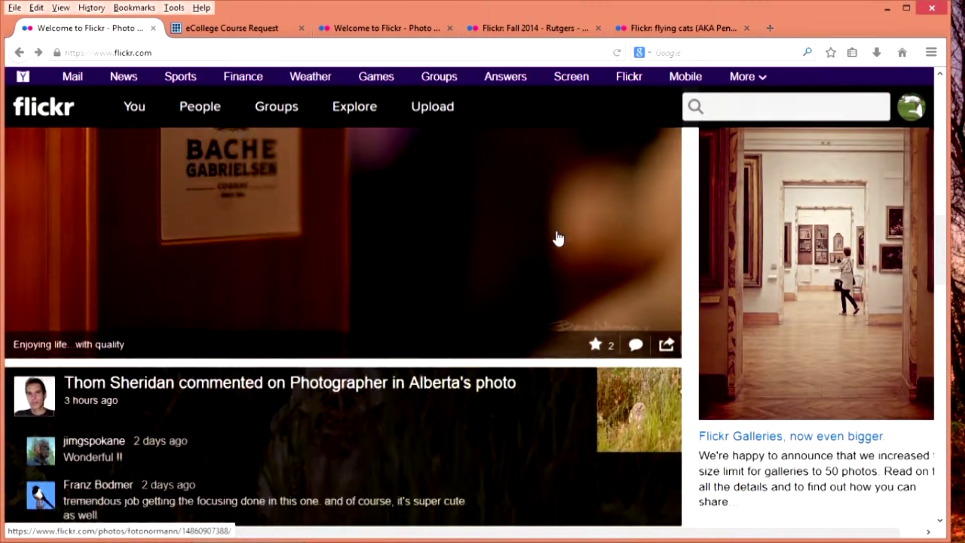
{"action": "scroll", "coordinate": [558, 238], "scroll_direction": "down", "scroll_amount": 20}
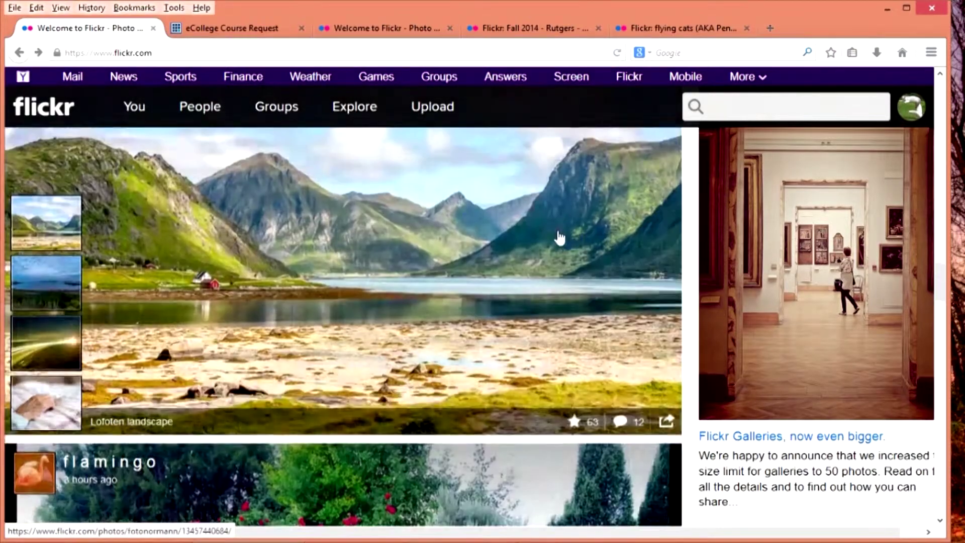
{"action": "scroll", "coordinate": [559, 234], "scroll_direction": "up", "scroll_amount": 20}
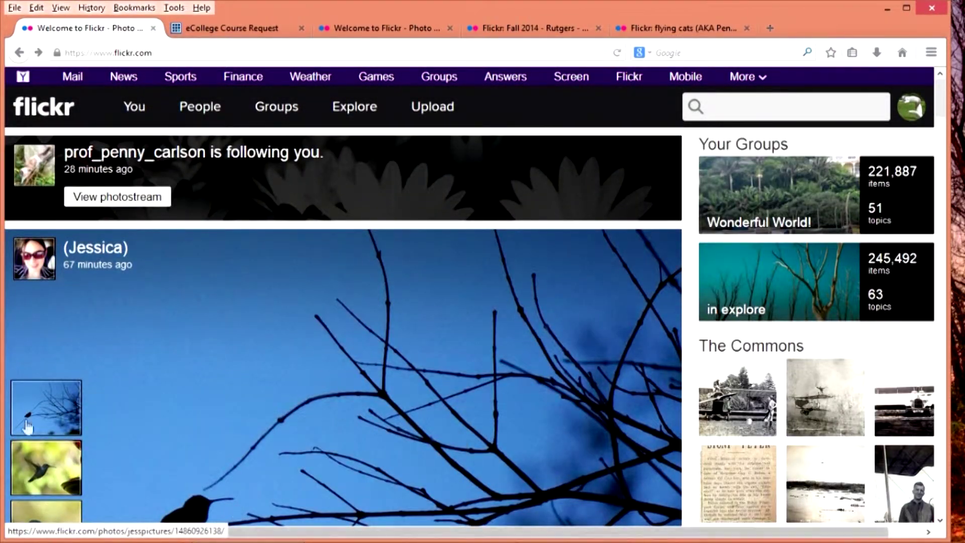
{"action": "mouse_move", "coordinate": [139, 111]}
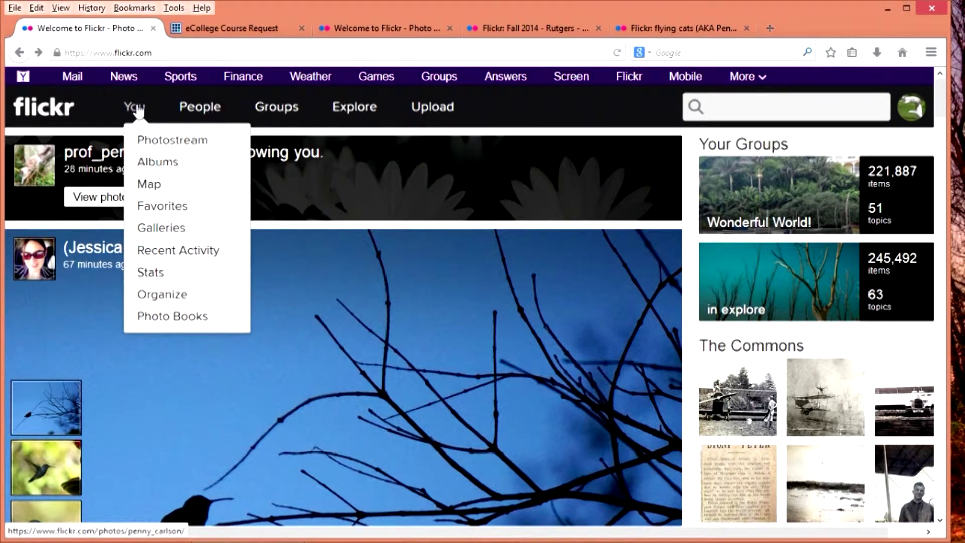
{"action": "left_click", "coordinate": [140, 109]}
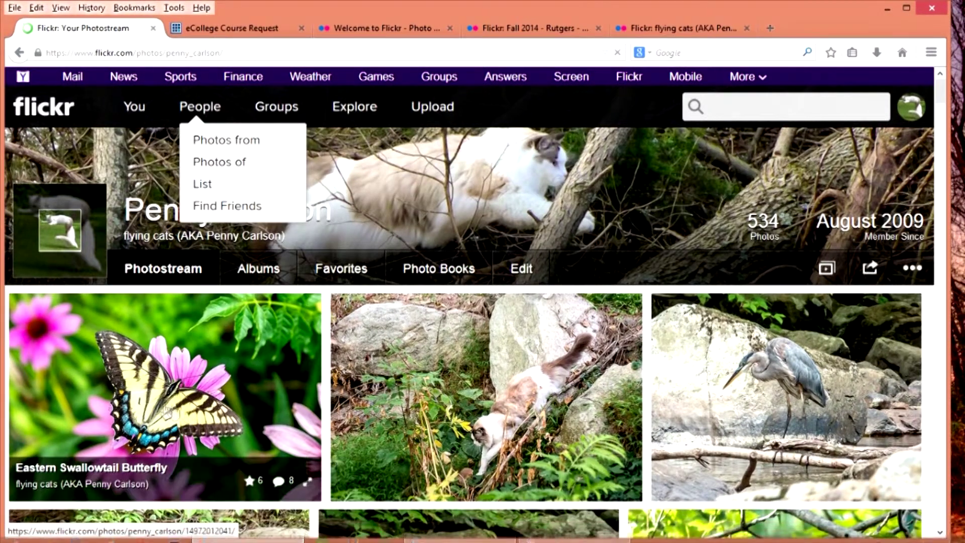
Step: Open the Albums list, enter My Favorite Shots, and open the Looking Towards Infinity beach photo
{"action": "left_click", "coordinate": [256, 271]}
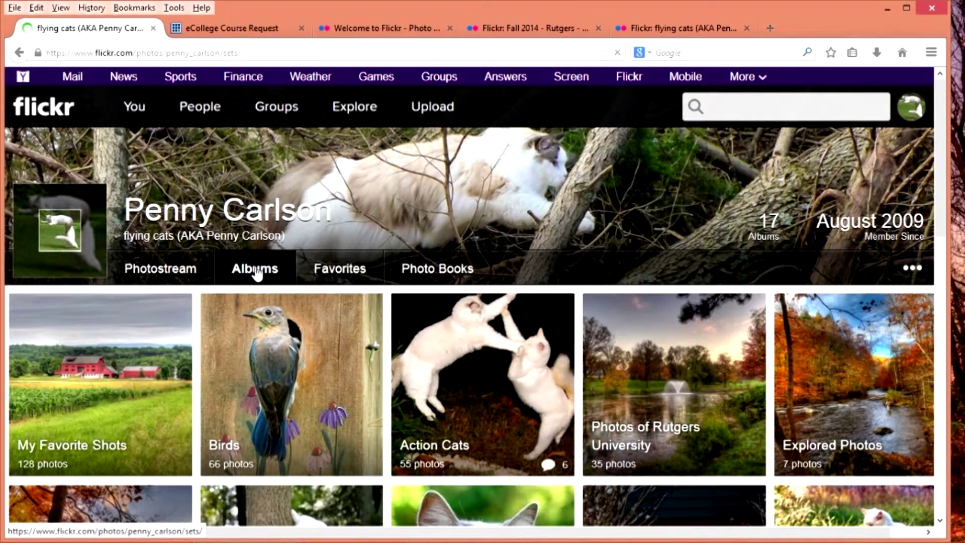
{"action": "scroll", "coordinate": [256, 274], "scroll_direction": "down", "scroll_amount": 4}
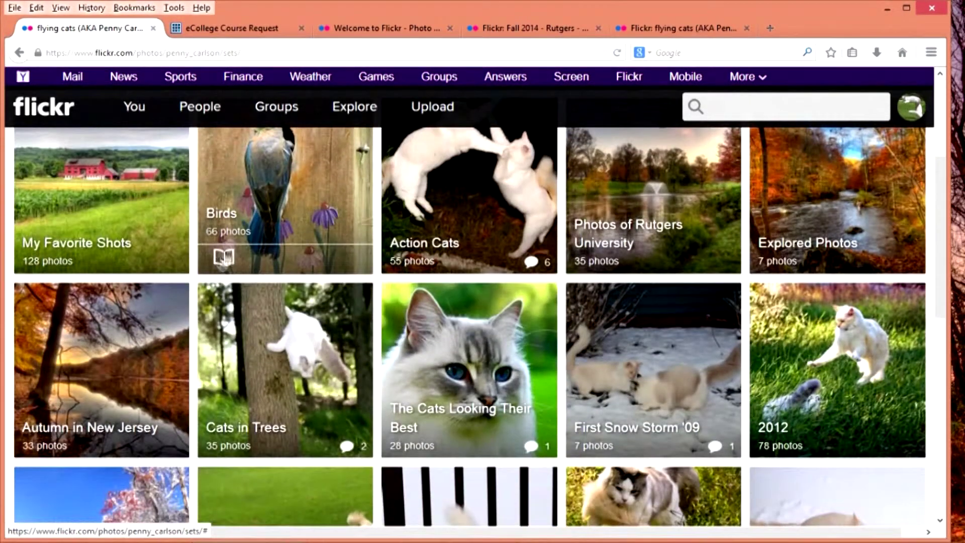
{"action": "scroll", "coordinate": [190, 154], "scroll_direction": "up", "scroll_amount": 2}
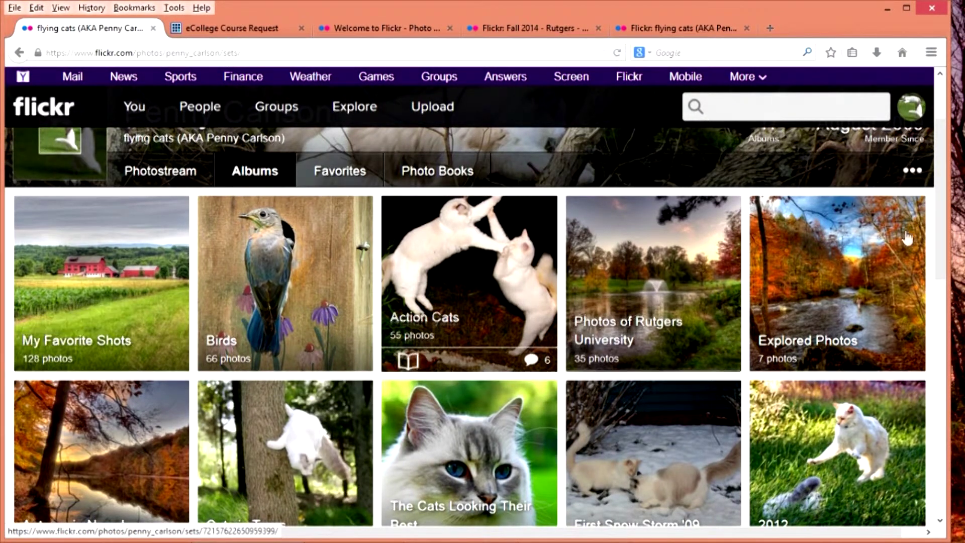
{"action": "left_click", "coordinate": [126, 297]}
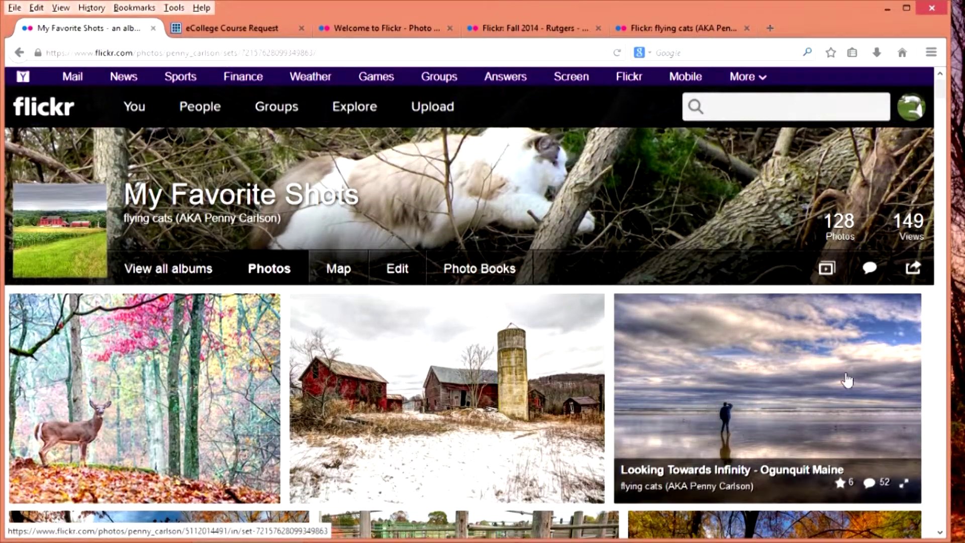
{"action": "scroll", "coordinate": [821, 376], "scroll_direction": "down", "scroll_amount": 2}
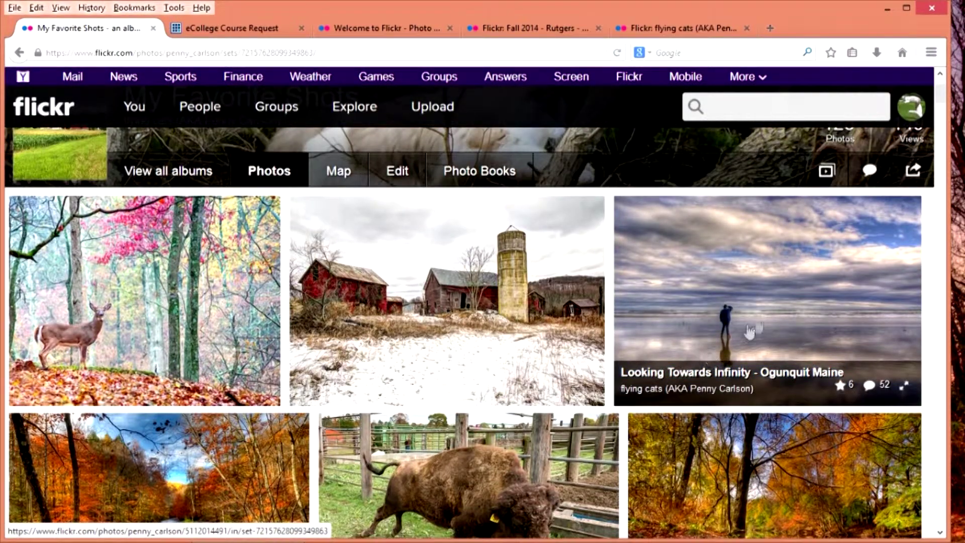
{"action": "left_click", "coordinate": [767, 288]}
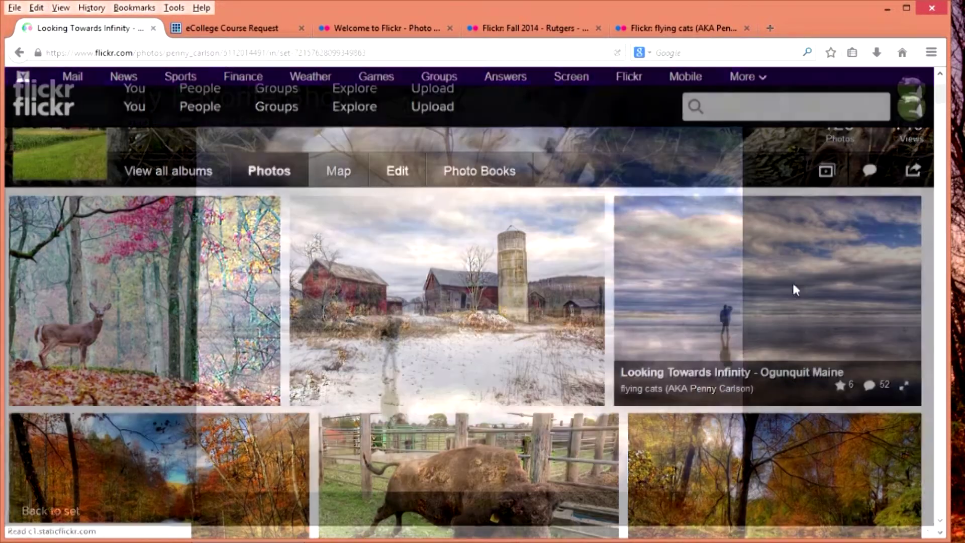
Step: Make the browser full screen, view the beach photo in the lightbox, then exit it
{"action": "key", "text": "super+Up"}
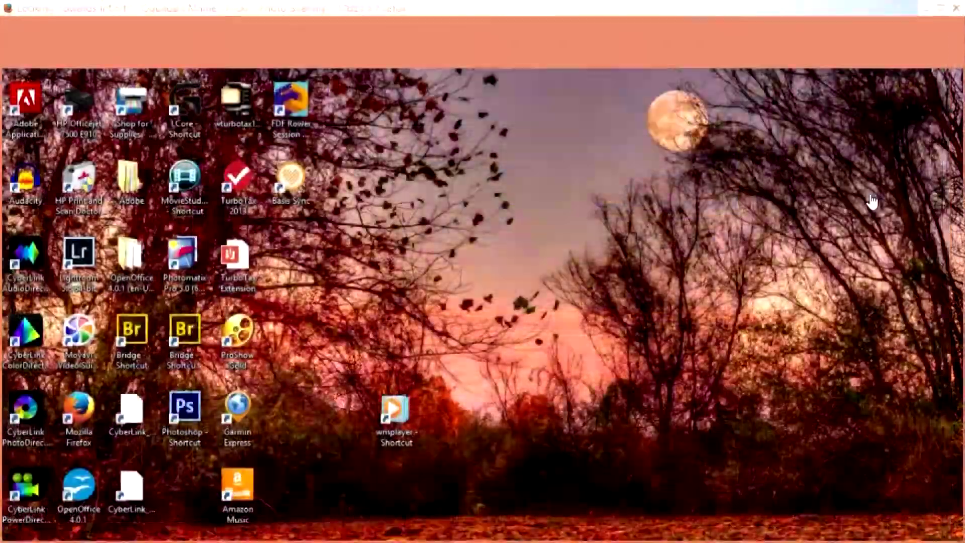
{"action": "key", "text": "F11"}
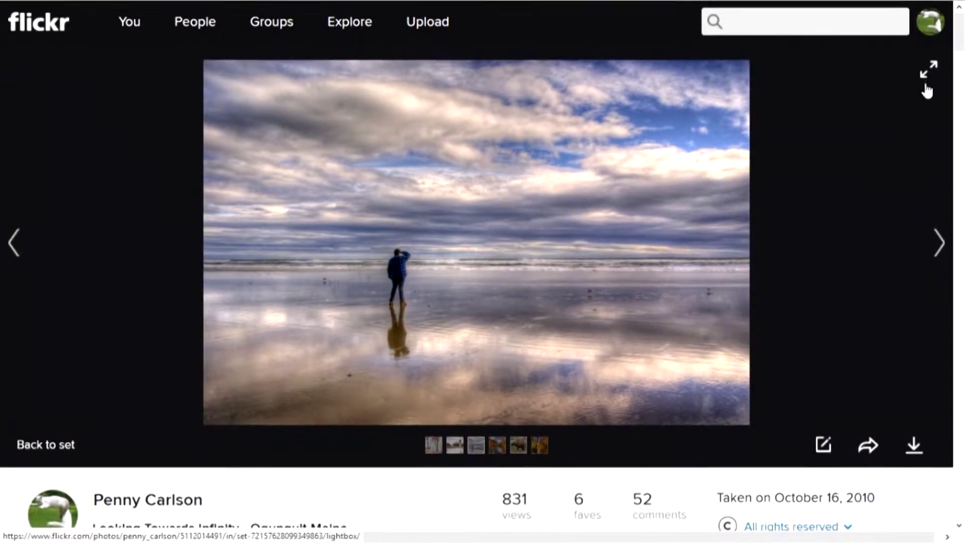
{"action": "left_click", "coordinate": [926, 74]}
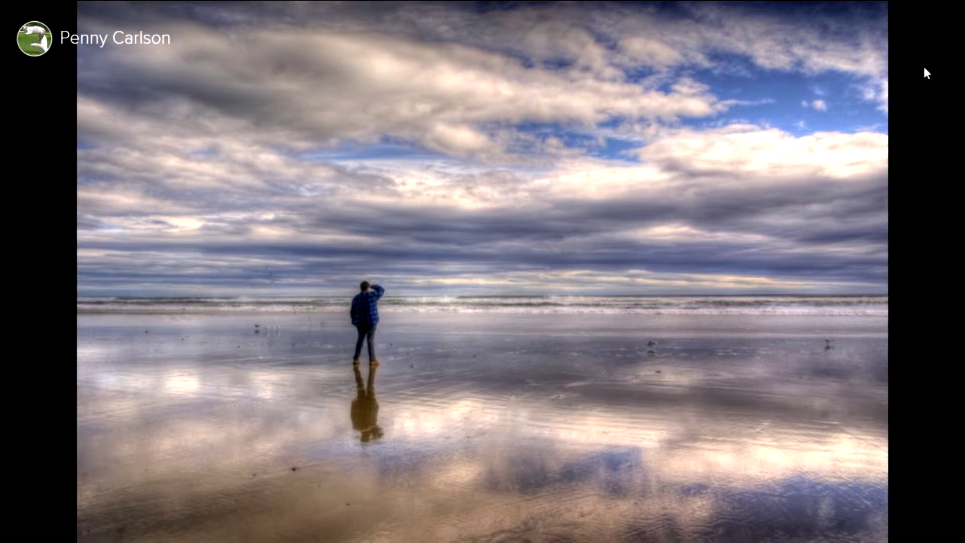
{"action": "key", "text": "Escape"}
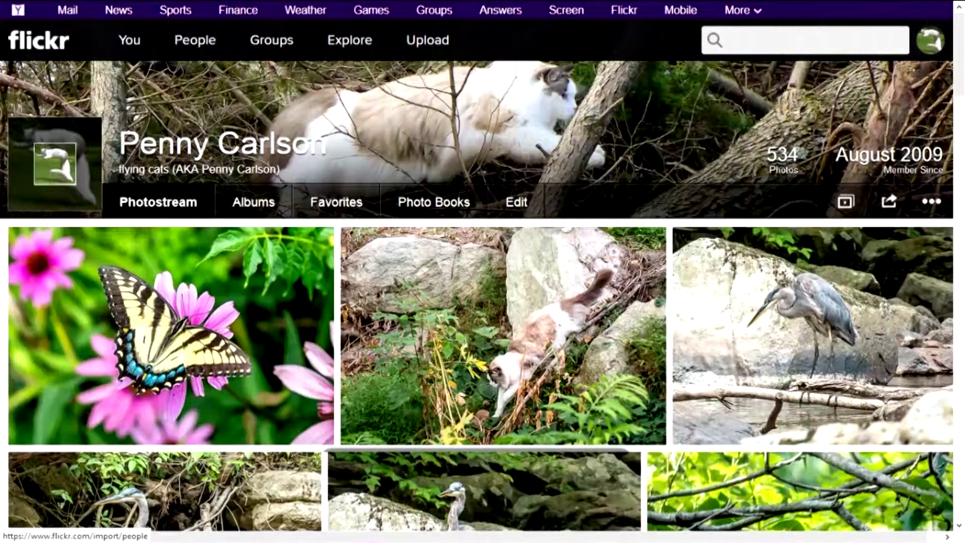
Step: Show the account's favorites, then go to the Explore page of recent photos
{"action": "left_click", "coordinate": [343, 204]}
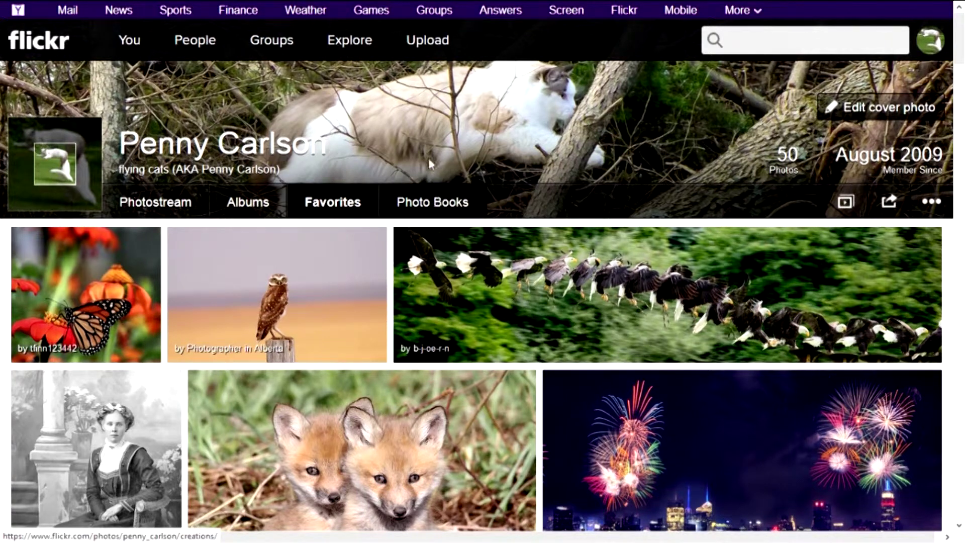
{"action": "mouse_move", "coordinate": [343, 39]}
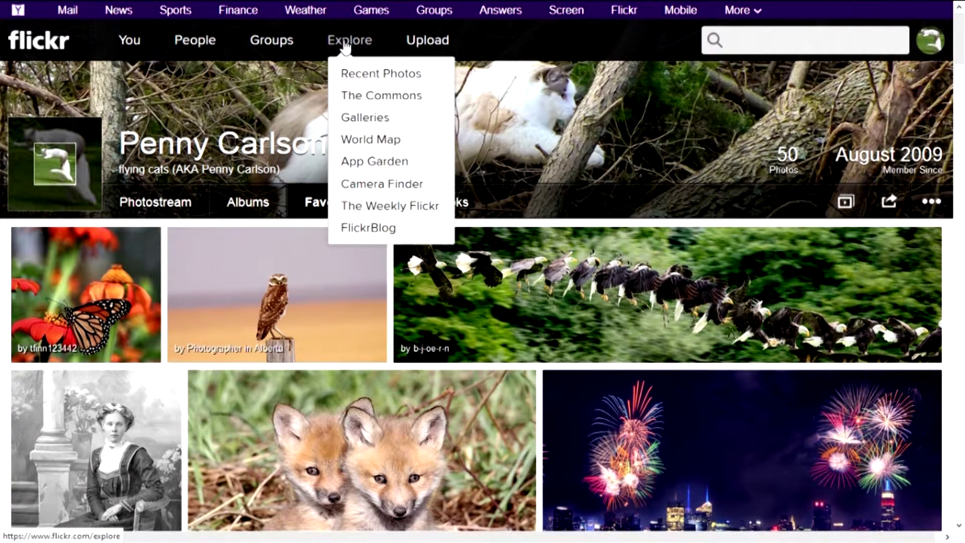
{"action": "left_click", "coordinate": [346, 45]}
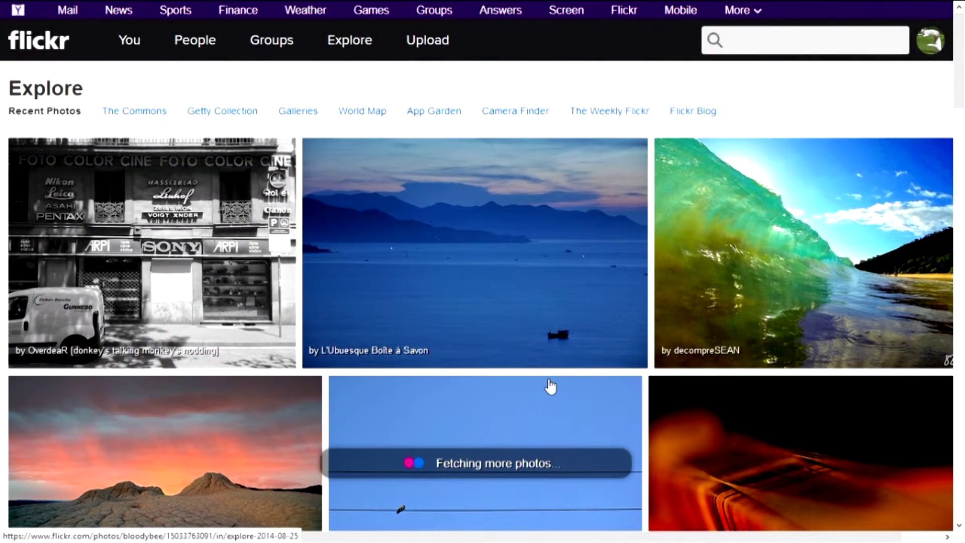
Step: Scroll through the Explore grid of recent photos from other photographers
{"action": "scroll", "coordinate": [550, 387], "scroll_direction": "down", "scroll_amount": 3}
{"action": "scroll", "coordinate": [548, 387], "scroll_direction": "up", "scroll_amount": 2}
{"action": "scroll", "coordinate": [547, 378], "scroll_direction": "down", "scroll_amount": 10}
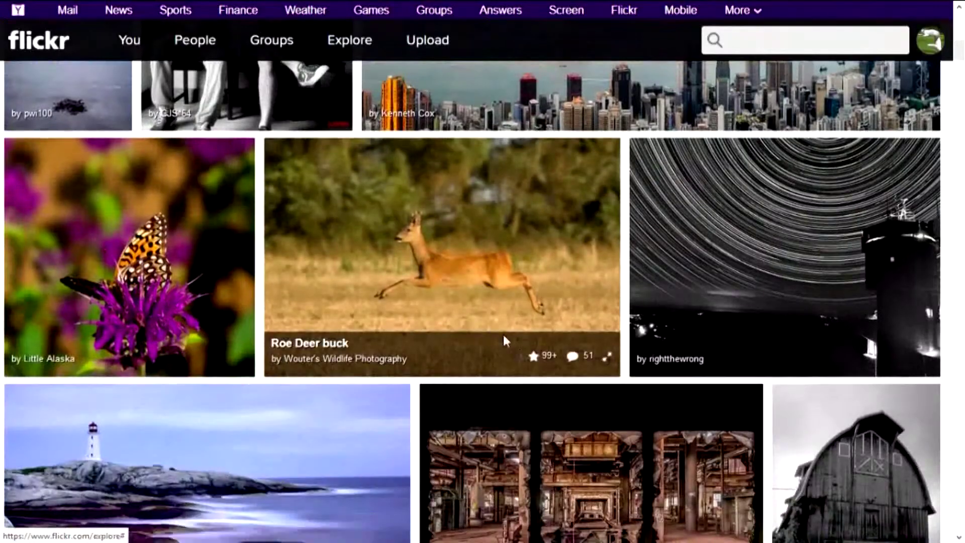
{"action": "scroll", "coordinate": [473, 332], "scroll_direction": "down", "scroll_amount": 6}
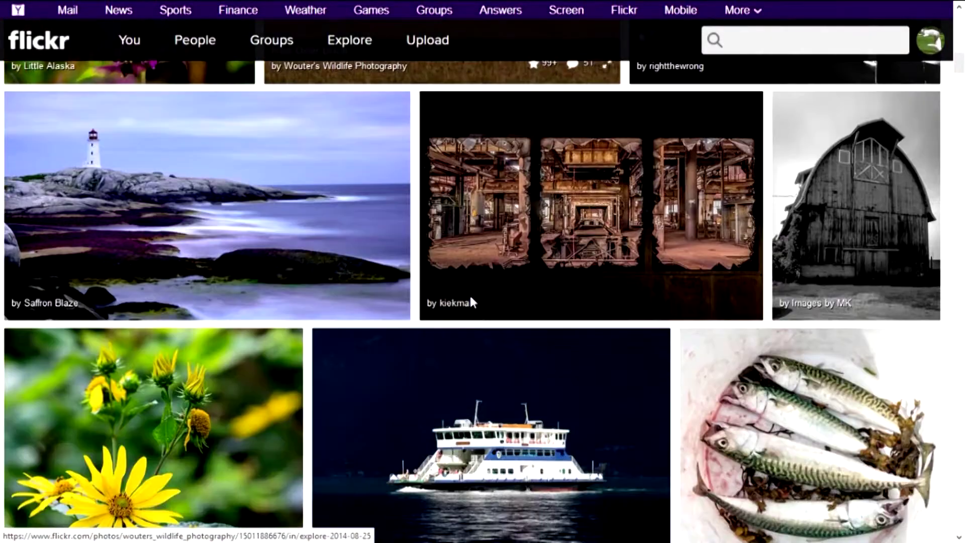
{"action": "scroll", "coordinate": [472, 302], "scroll_direction": "down", "scroll_amount": 5}
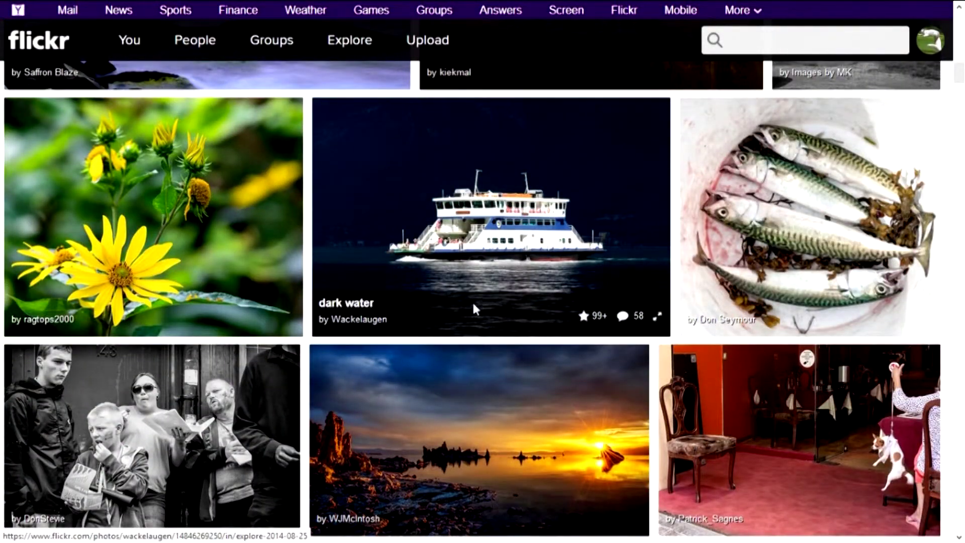
{"action": "scroll", "coordinate": [473, 307], "scroll_direction": "down", "scroll_amount": 14}
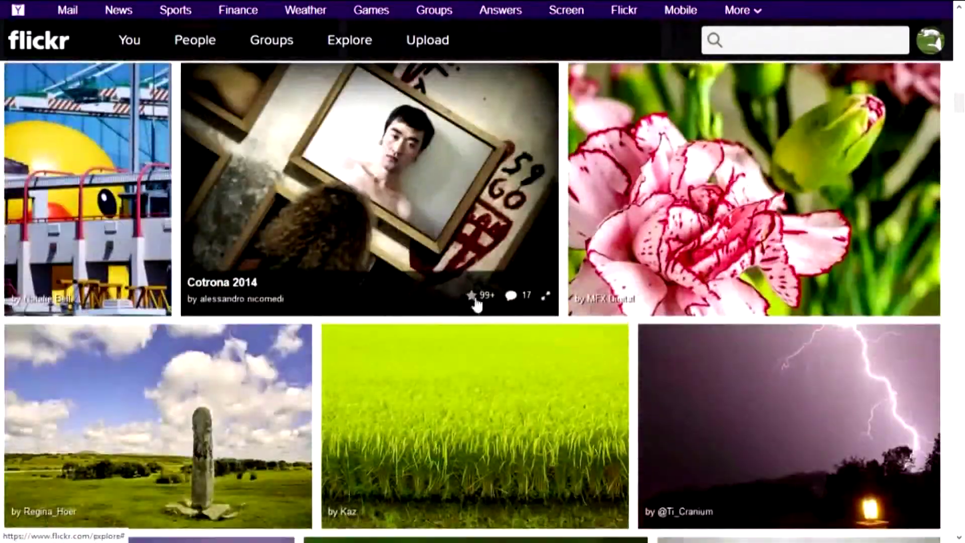
{"action": "scroll", "coordinate": [479, 377], "scroll_direction": "down", "scroll_amount": 10}
{"action": "scroll", "coordinate": [479, 372], "scroll_direction": "down", "scroll_amount": 8}
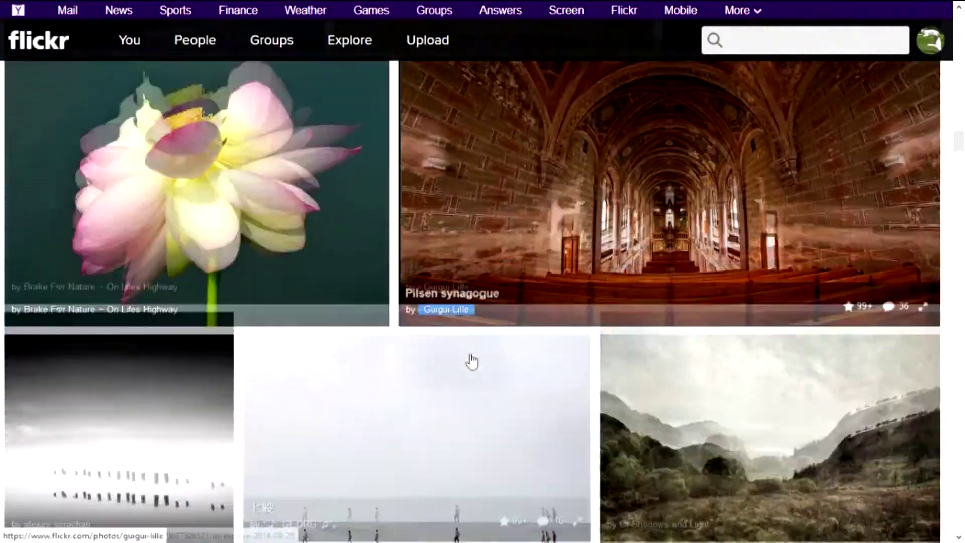
{"action": "scroll", "coordinate": [472, 361], "scroll_direction": "down", "scroll_amount": 4}
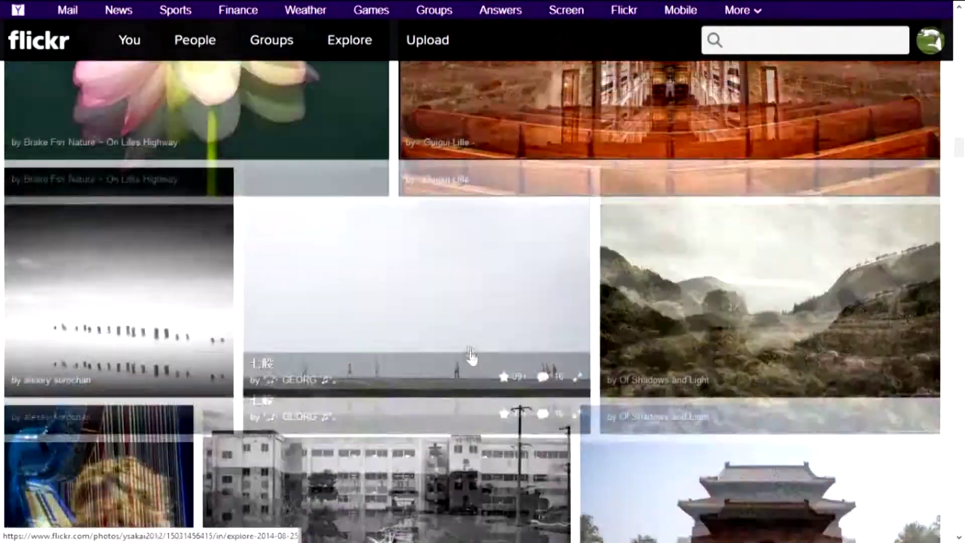
{"action": "scroll", "coordinate": [635, 351], "scroll_direction": "down", "scroll_amount": 10}
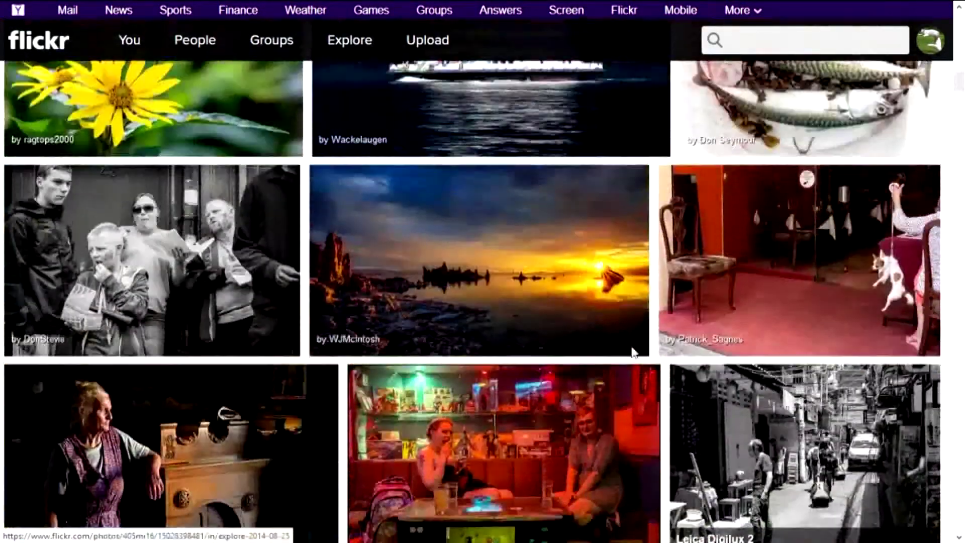
{"action": "scroll", "coordinate": [553, 302], "scroll_direction": "up", "scroll_amount": 7}
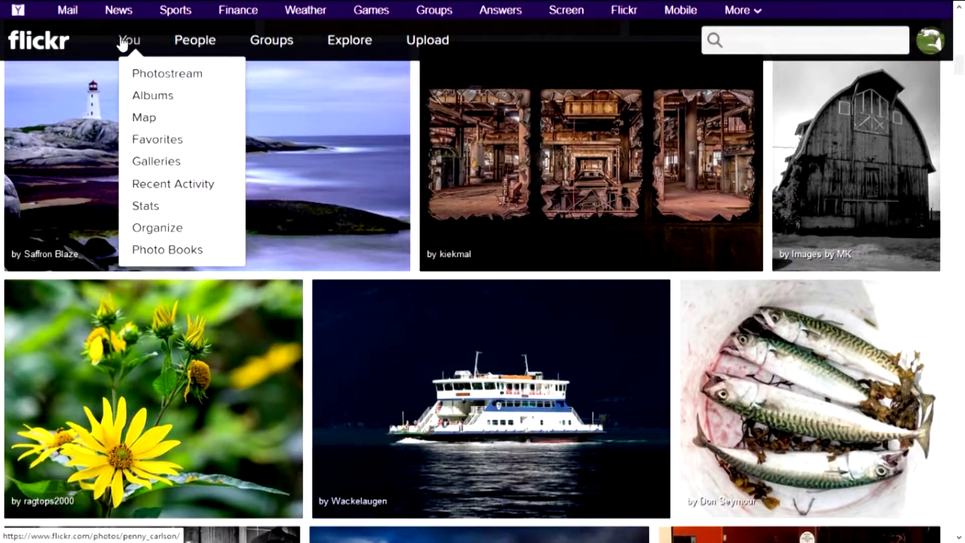
Step: Open the photostream with Old Truck, red barn and horse-rider shots and scroll it
{"action": "left_click", "coordinate": [123, 43]}
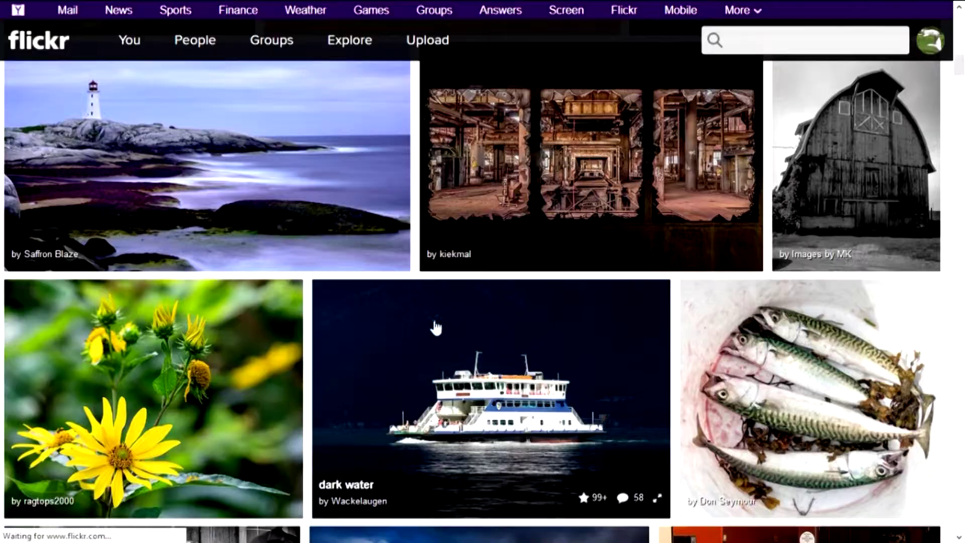
{"action": "scroll", "coordinate": [432, 326], "scroll_direction": "down", "scroll_amount": 10}
{"action": "scroll", "coordinate": [422, 327], "scroll_direction": "down", "scroll_amount": 16}
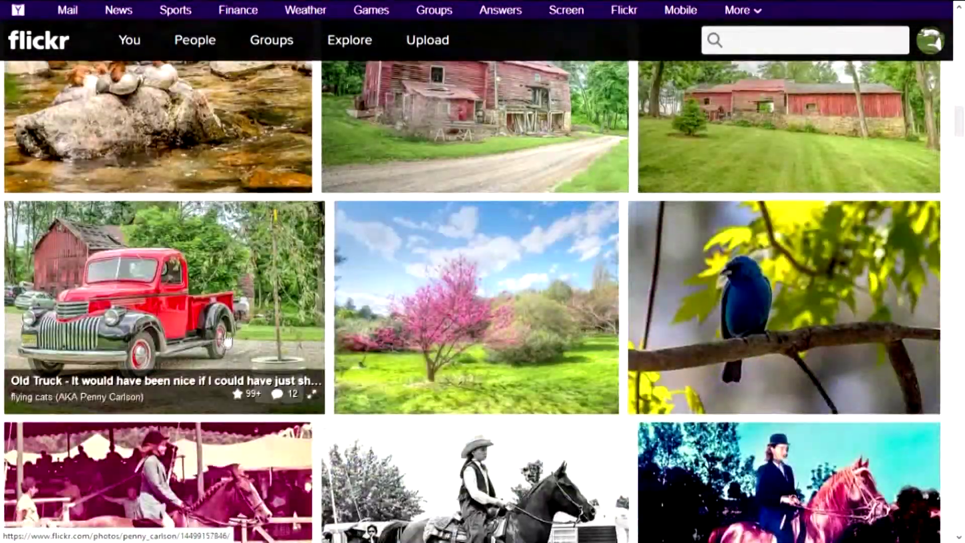
Step: Open the Old Truck photo page, look over its details, and view it full screen
{"action": "left_click", "coordinate": [325, 336]}
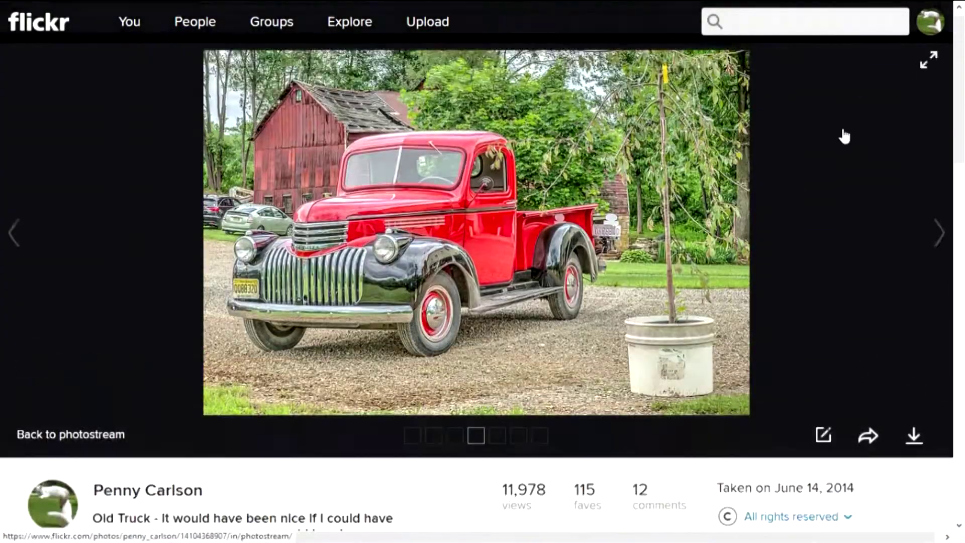
{"action": "scroll", "coordinate": [663, 375], "scroll_direction": "down", "scroll_amount": 3}
{"action": "scroll", "coordinate": [664, 374], "scroll_direction": "down", "scroll_amount": 1}
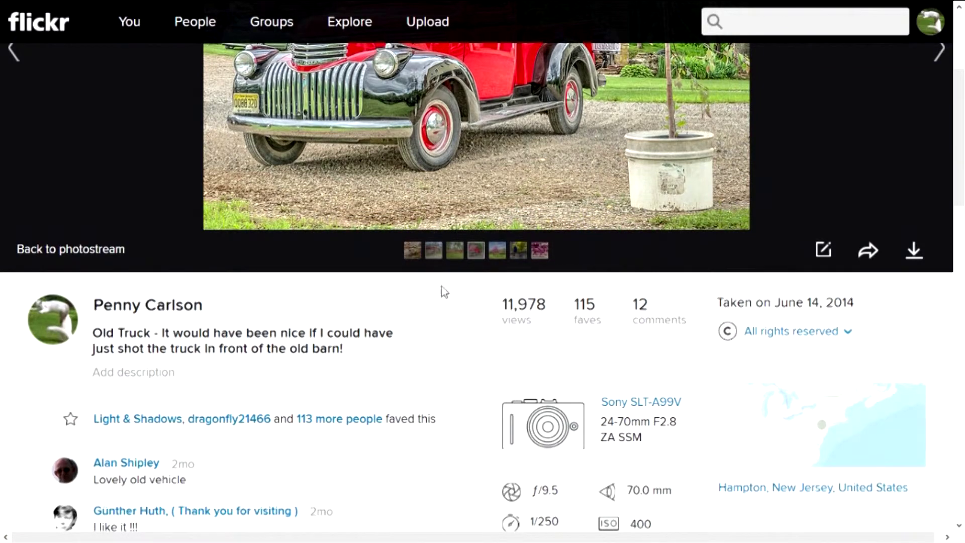
{"action": "scroll", "coordinate": [572, 315], "scroll_direction": "up", "scroll_amount": 3}
{"action": "scroll", "coordinate": [610, 438], "scroll_direction": "down", "scroll_amount": 1}
{"action": "scroll", "coordinate": [605, 442], "scroll_direction": "up", "scroll_amount": 2}
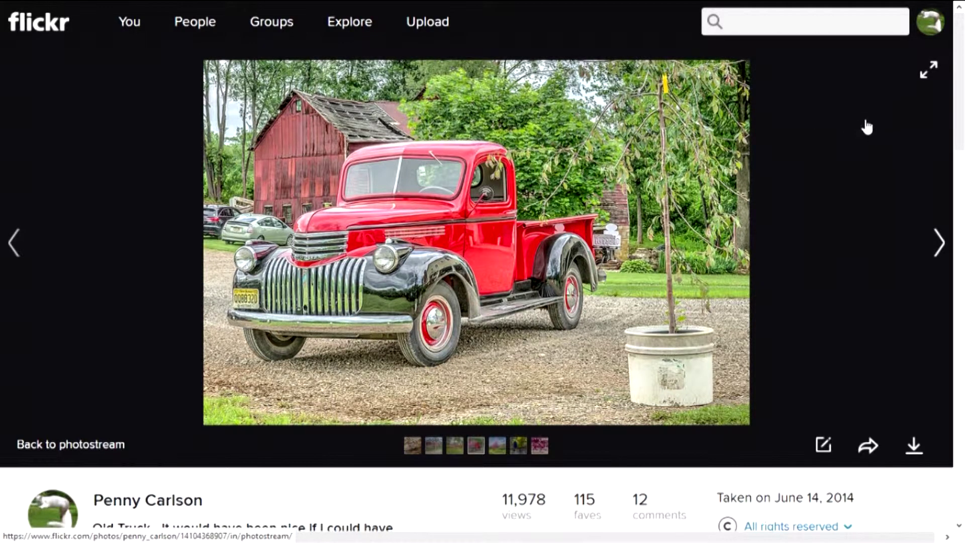
{"action": "left_click", "coordinate": [899, 86]}
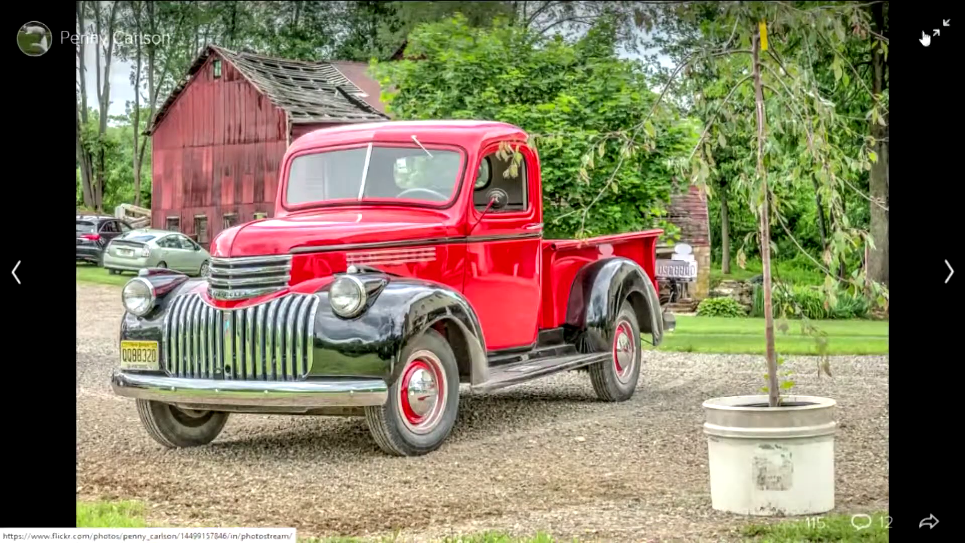
Step: Exit full screen and place the cursor in the Add a comment box below the truck's comments
{"action": "key", "text": "Escape"}
{"action": "scroll", "coordinate": [894, 173], "scroll_direction": "down", "scroll_amount": 15}
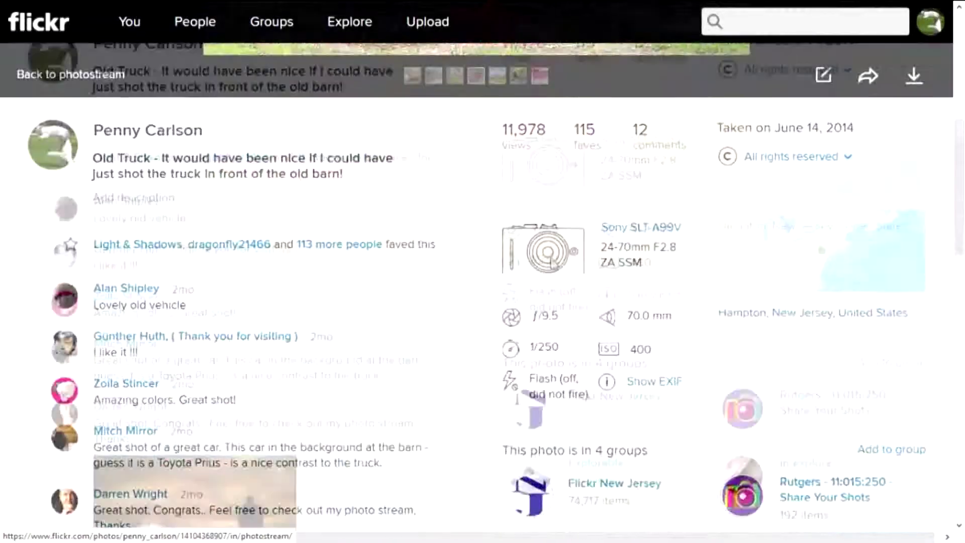
{"action": "scroll", "coordinate": [313, 241], "scroll_direction": "down", "scroll_amount": 8}
{"action": "scroll", "coordinate": [312, 241], "scroll_direction": "up", "scroll_amount": 6}
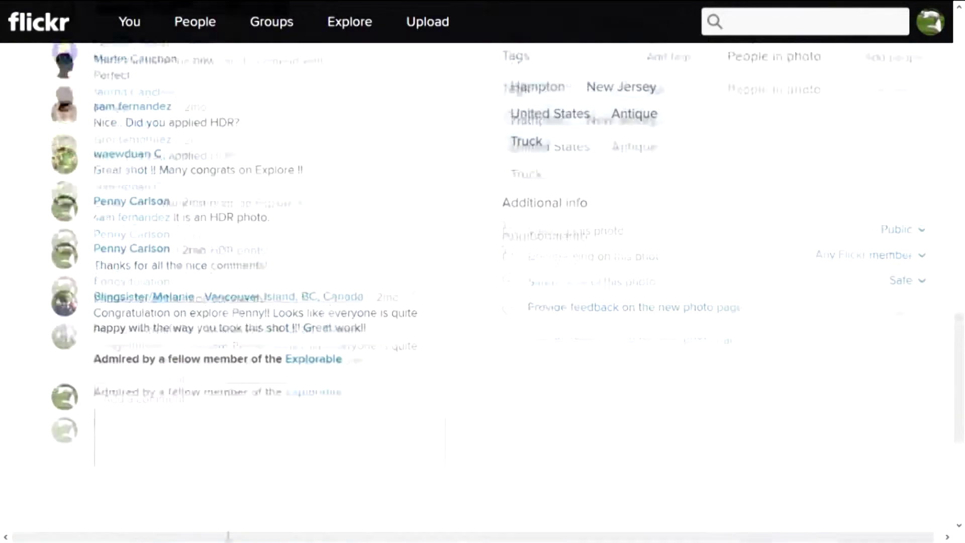
{"action": "left_click", "coordinate": [174, 460]}
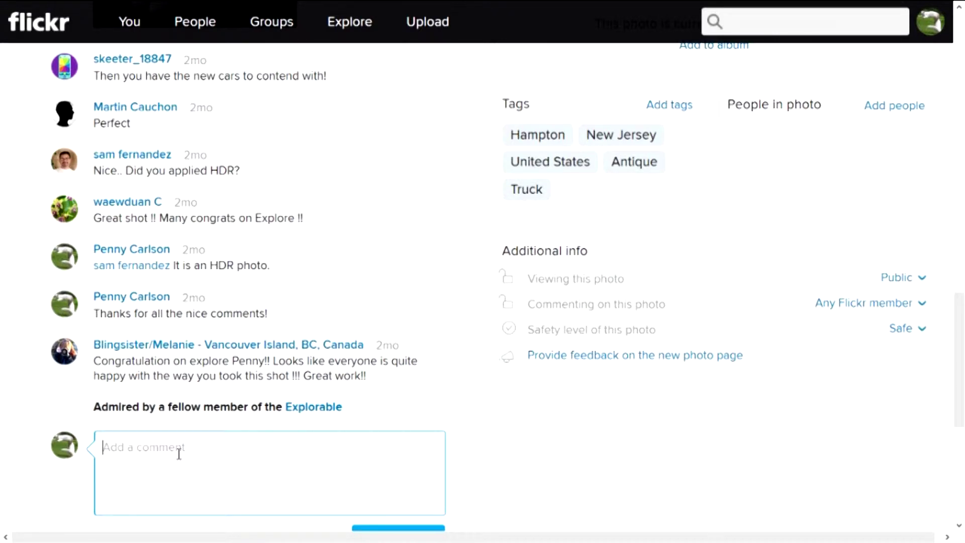
{"action": "scroll", "coordinate": [291, 409], "scroll_direction": "down", "scroll_amount": 3}
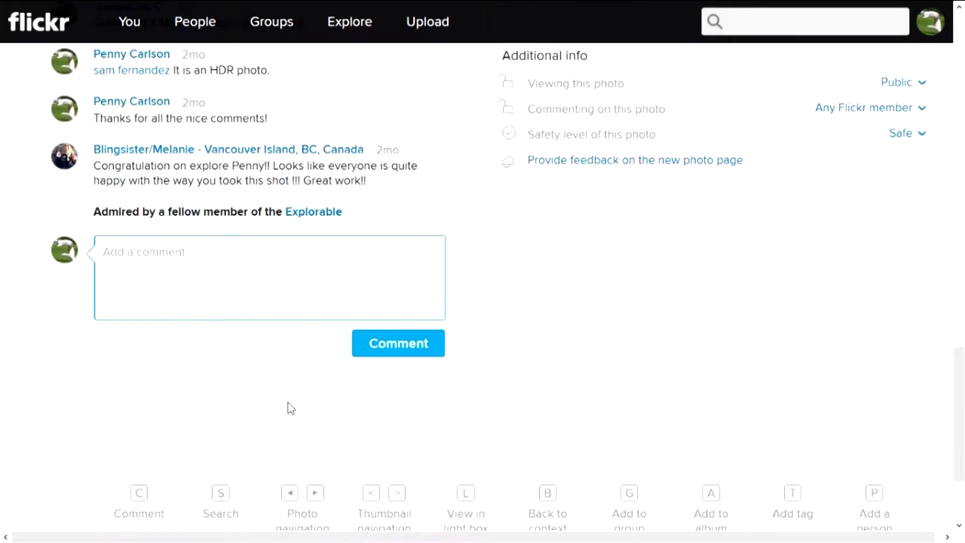